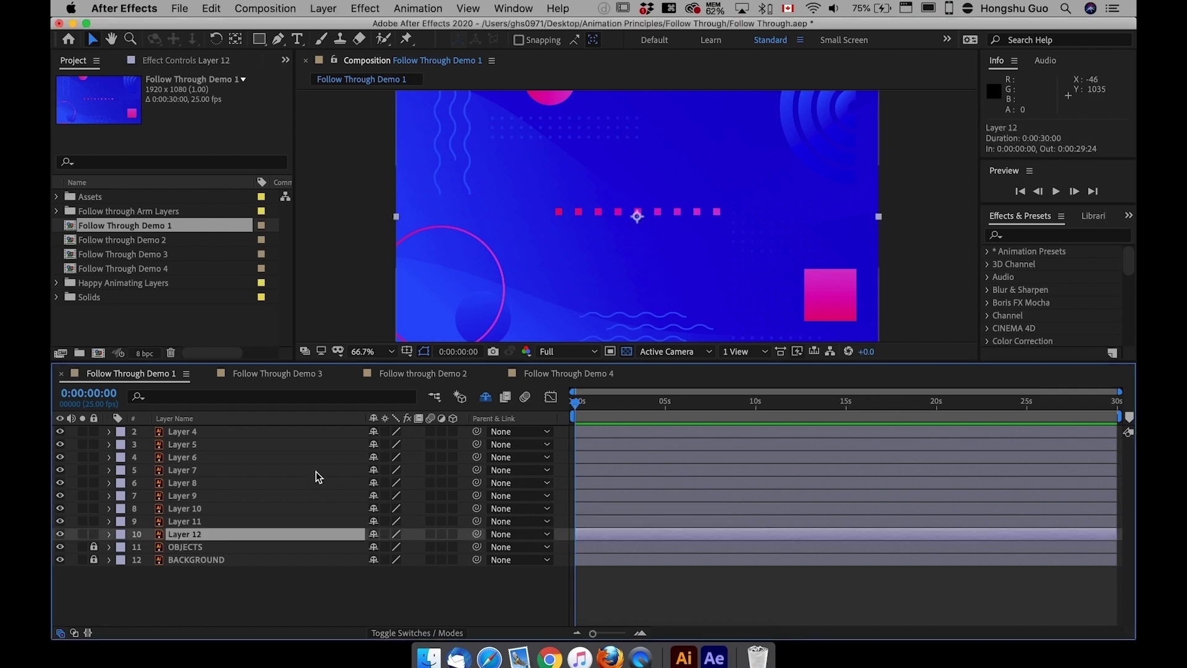
# Step: Reveal Layer 12's position properties and start keyframing Y Position at 0:00:00:00 with the value 540
pyautogui.click(191, 433)
pyautogui.click(235, 534)
pyautogui.press('p')
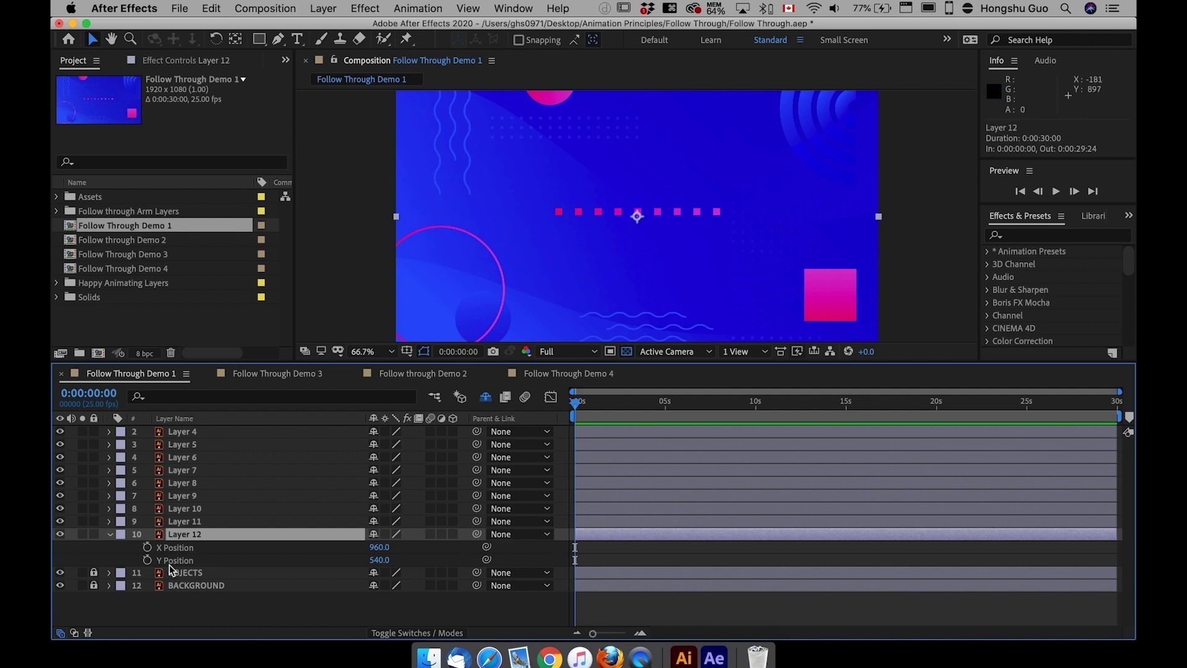
pyautogui.click(147, 560)
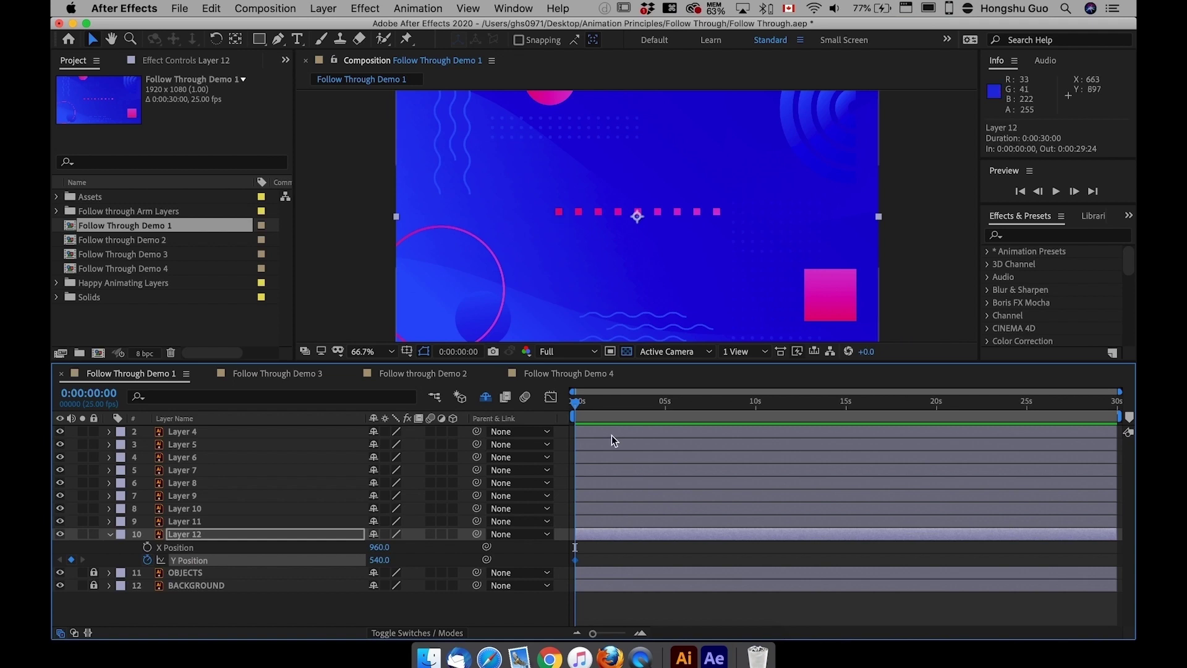
# Step: Add a Y Position keyframe of 349 for Layer 12 at 0:00:00:15
pyautogui.press('shift+super+Right')
pyautogui.press('super+Right')
pyautogui.press('super+Right')
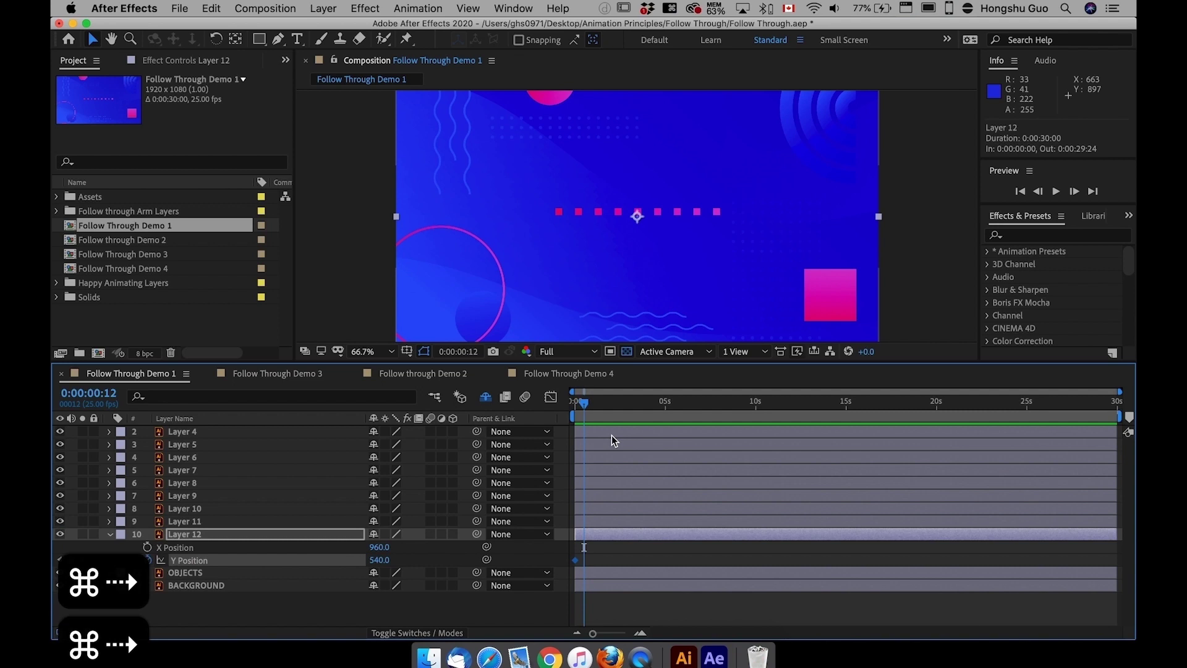
pyautogui.press('super+Right')
pyautogui.press('super+Right')
pyautogui.press('super+Right')
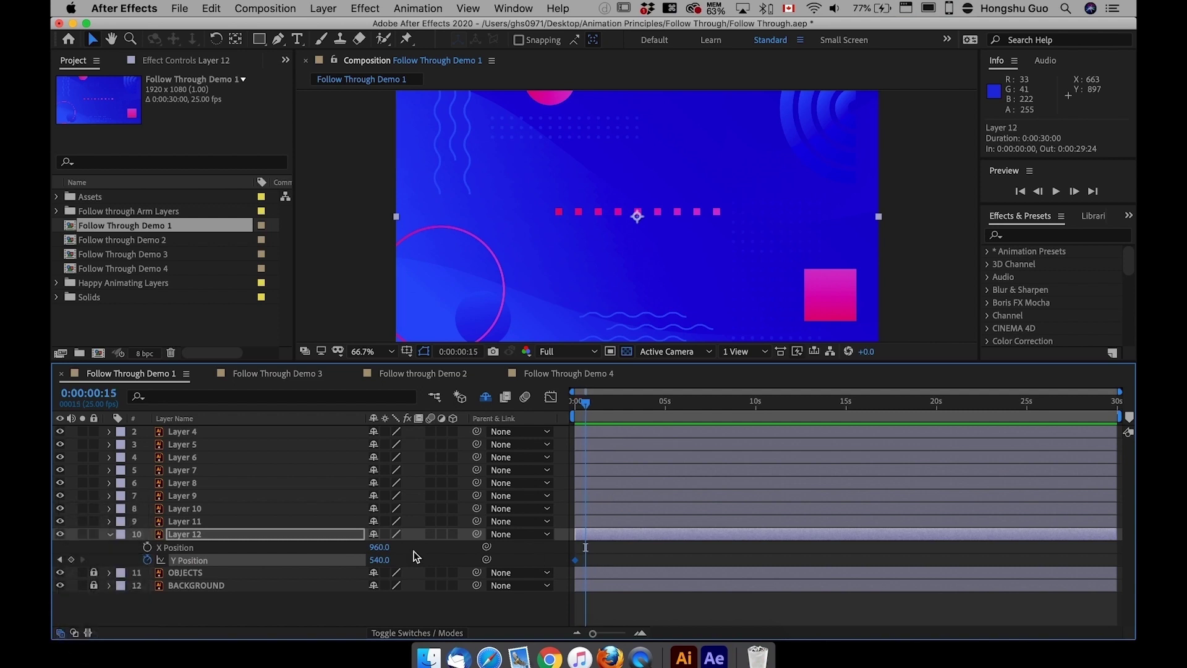
pyautogui.moveTo(378, 560); pyautogui.dragTo(372, 559)
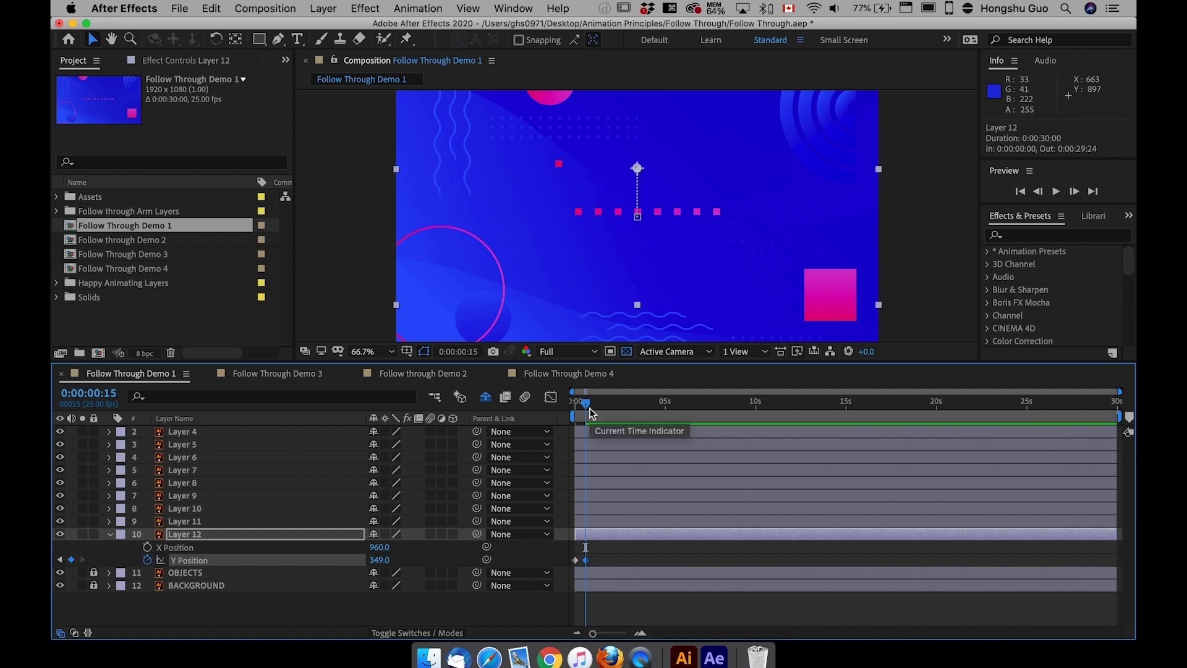
# Step: Add a Y Position keyframe of 774 for Layer 12 at 0:00:01:05
pyautogui.press('shift+super+Right')
pyautogui.press('super+Right')
pyautogui.press('super+Right')
pyautogui.press('super+Right')
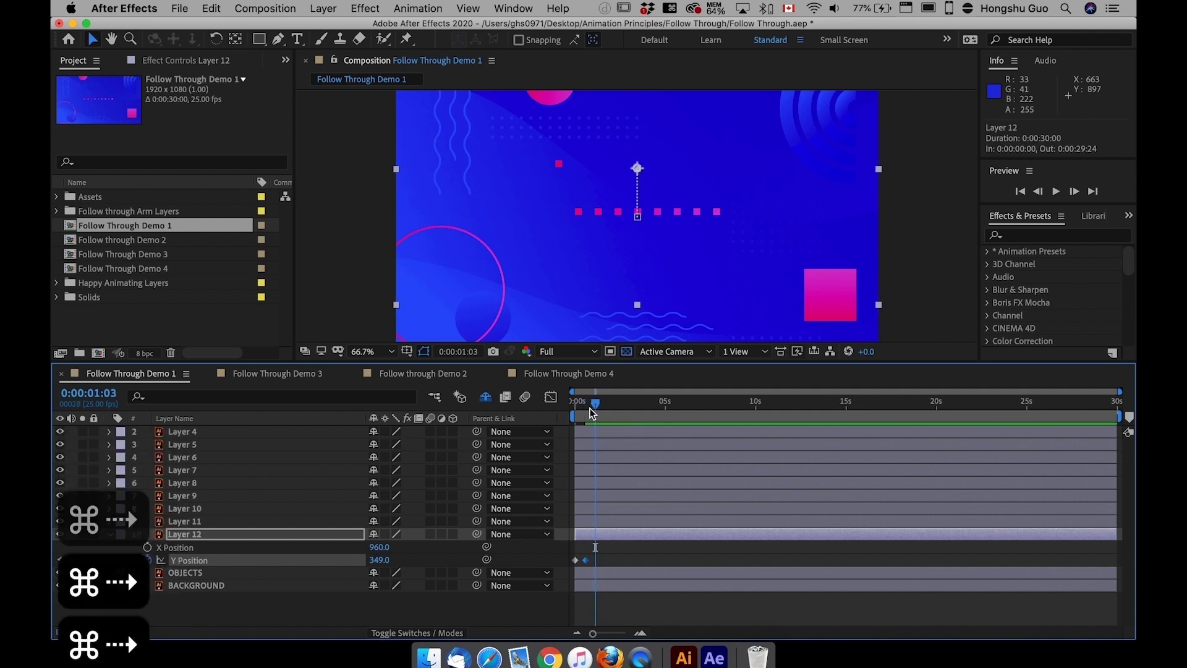
pyautogui.press('super+Right')
pyautogui.press('super+Right')
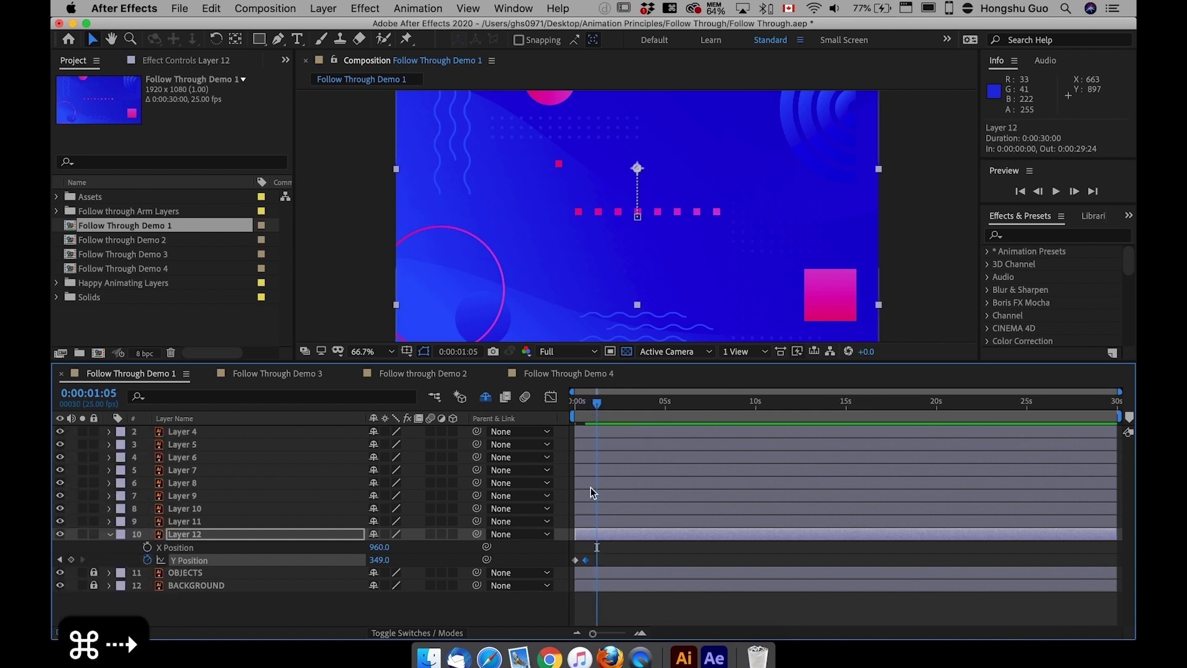
pyautogui.moveTo(379, 560); pyautogui.dragTo(634, 527)
pyautogui.moveTo(379, 560); pyautogui.dragTo(409, 554)
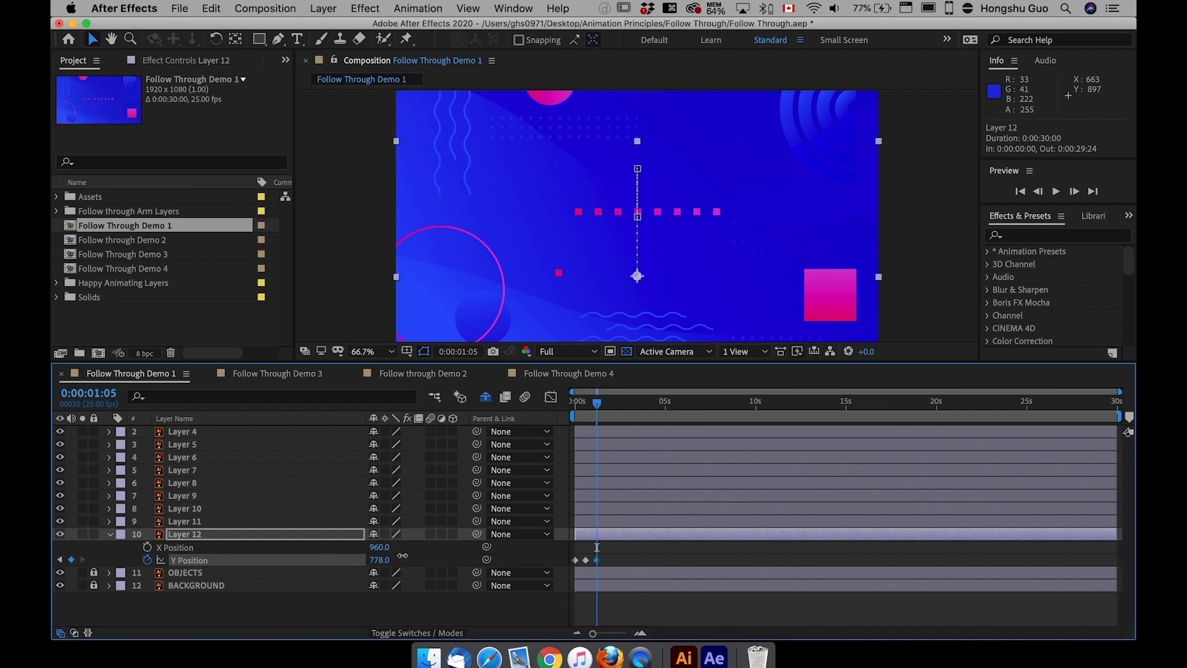
pyautogui.click(633, 556)
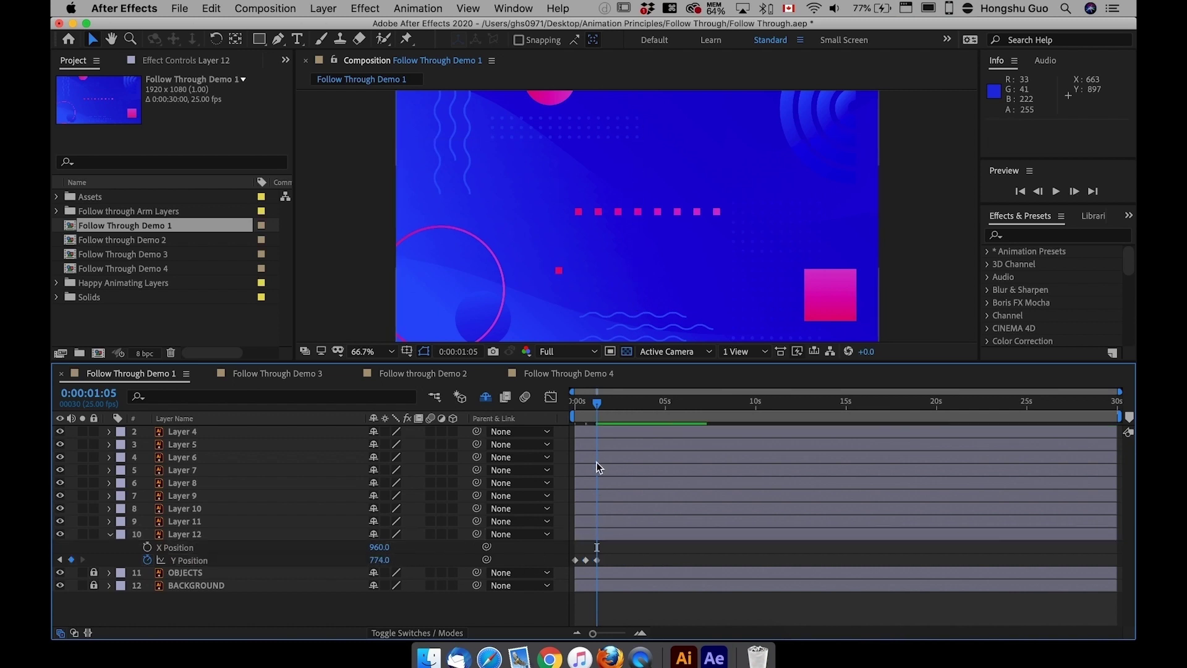
# Step: Copy Layer 12's second and third Y Position keyframes and paste them at 0:00:01:21
pyautogui.click(596, 406)
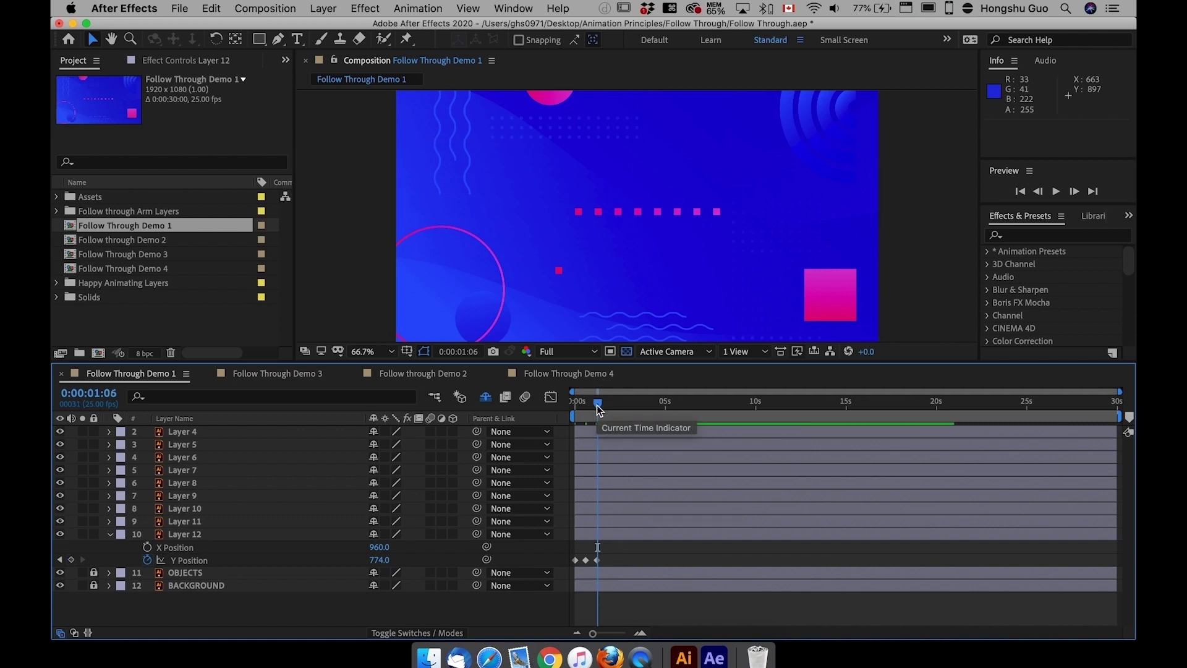
pyautogui.press('shift+super+Right')
pyautogui.press('super+Right')
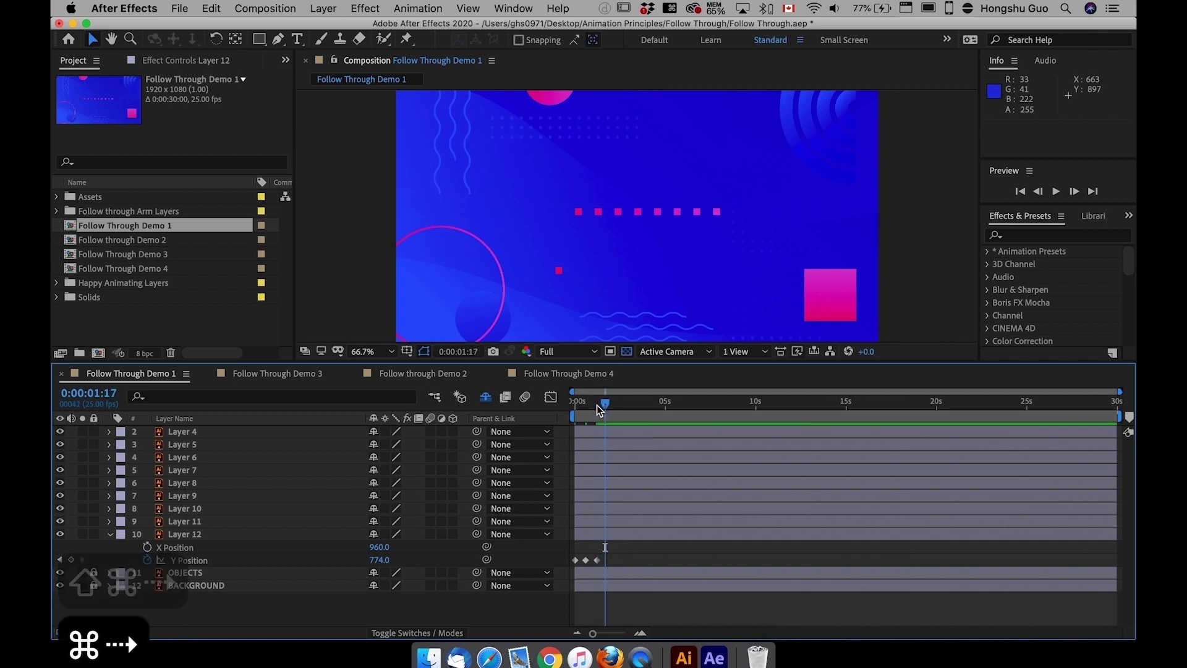
pyautogui.press('super+Right')
pyautogui.press('super+Right')
pyautogui.press('super+Right')
pyautogui.press('super+Right')
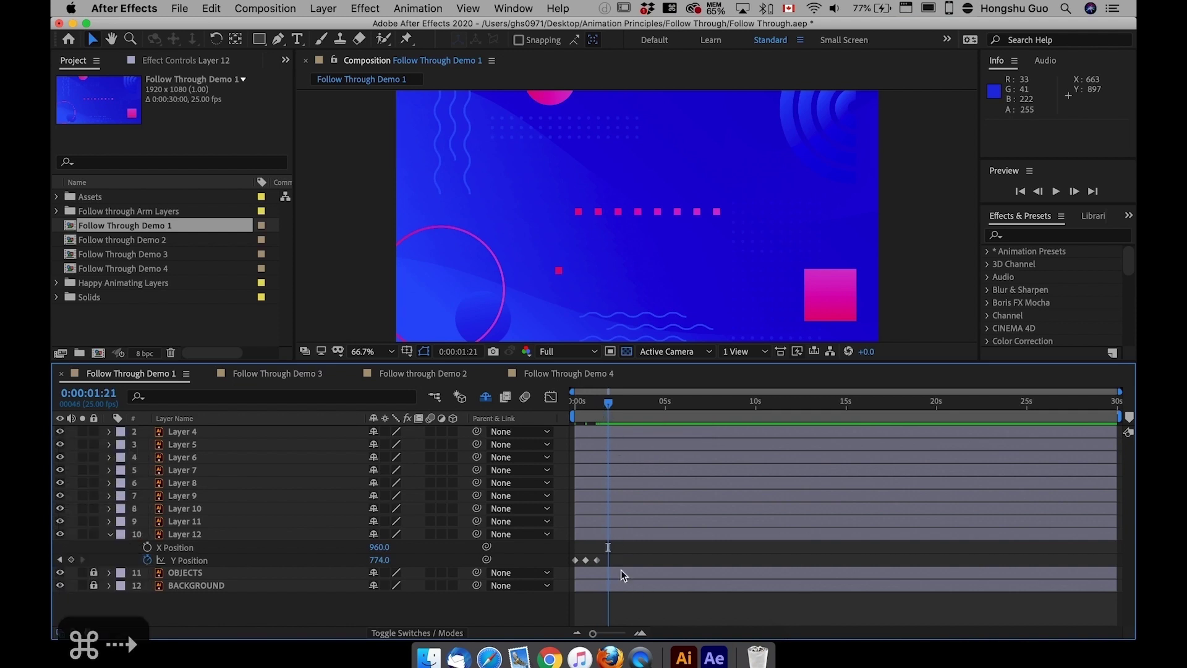
pyautogui.click(594, 562)
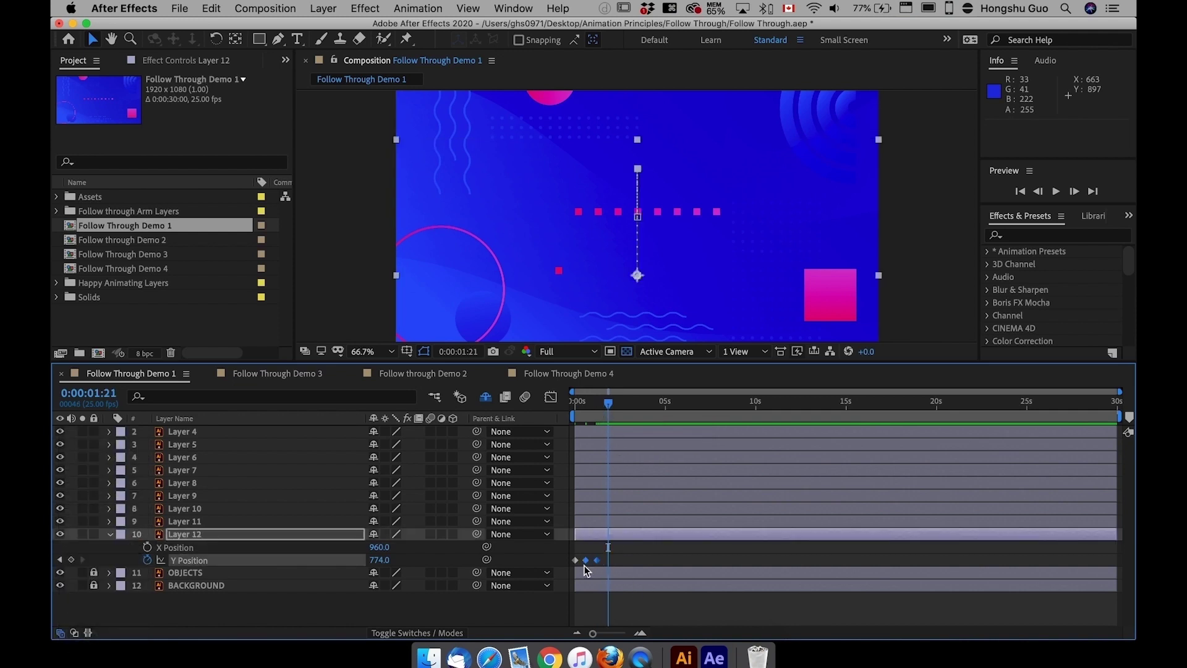
pyautogui.moveTo(585, 565); pyautogui.dragTo(607, 560)
pyautogui.press('super+c')
pyautogui.press('super+v')
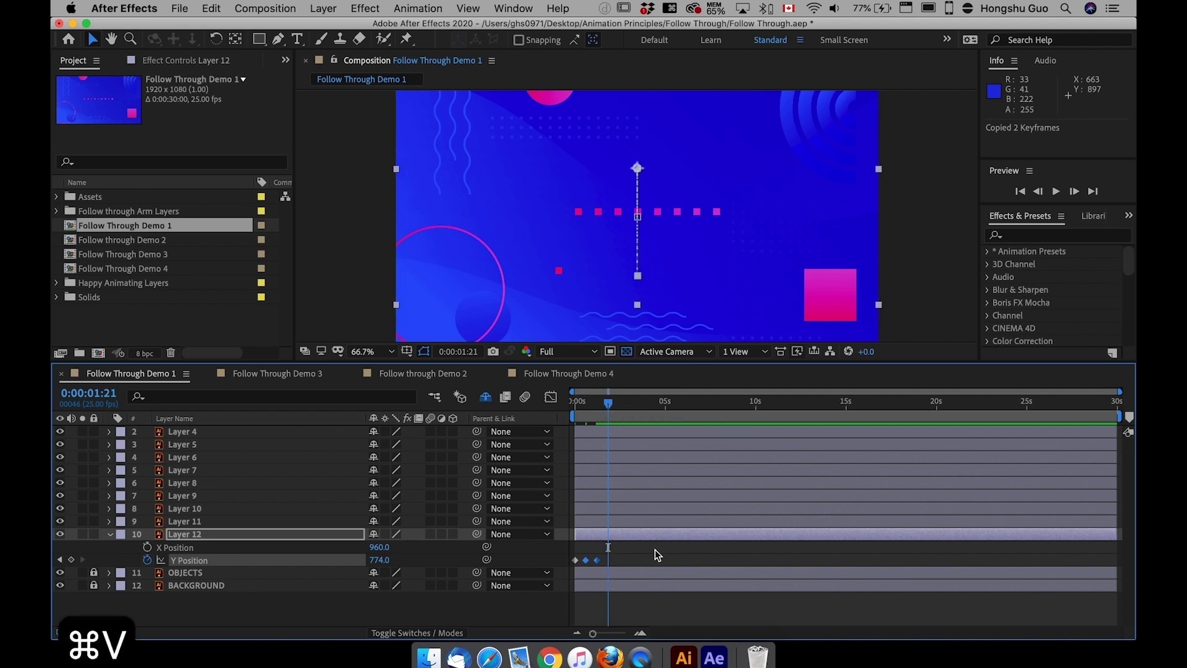
# Step: Paste the two copied Y Position keyframes again at 0:00:03:01
pyautogui.moveTo(585, 401); pyautogui.dragTo(621, 409)
pyautogui.press('shift+super+Right')
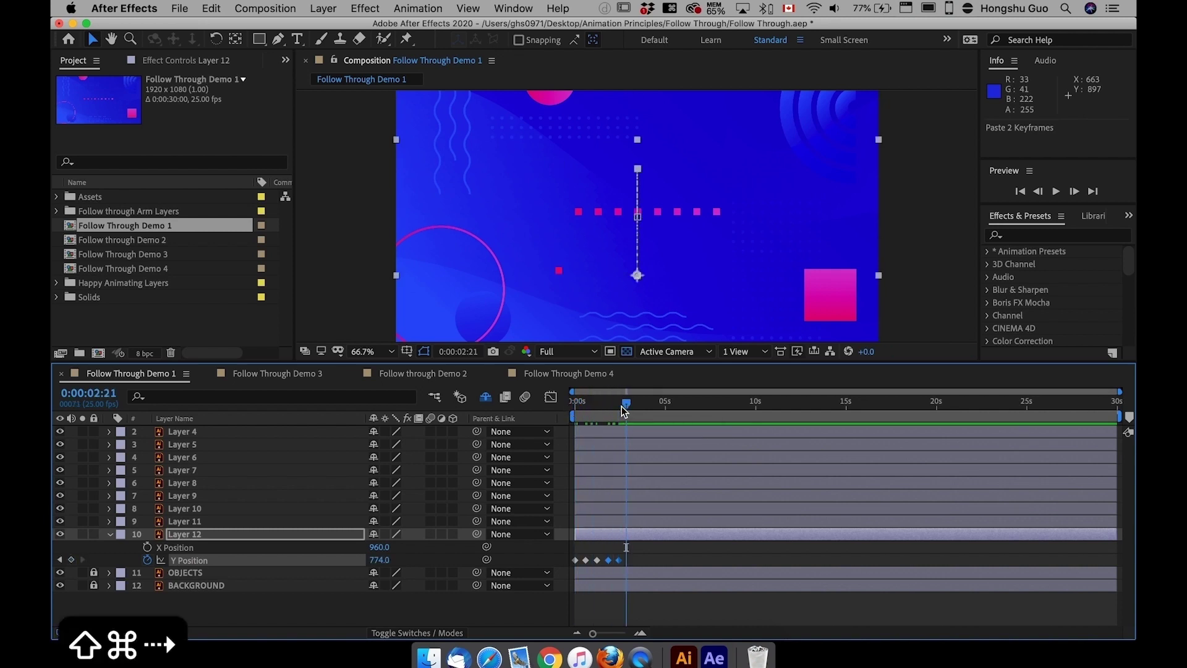
pyautogui.press('super+Right')
pyautogui.press('super+Right')
pyautogui.press('super+Right')
pyautogui.press('super+Right')
pyautogui.press('super+Right')
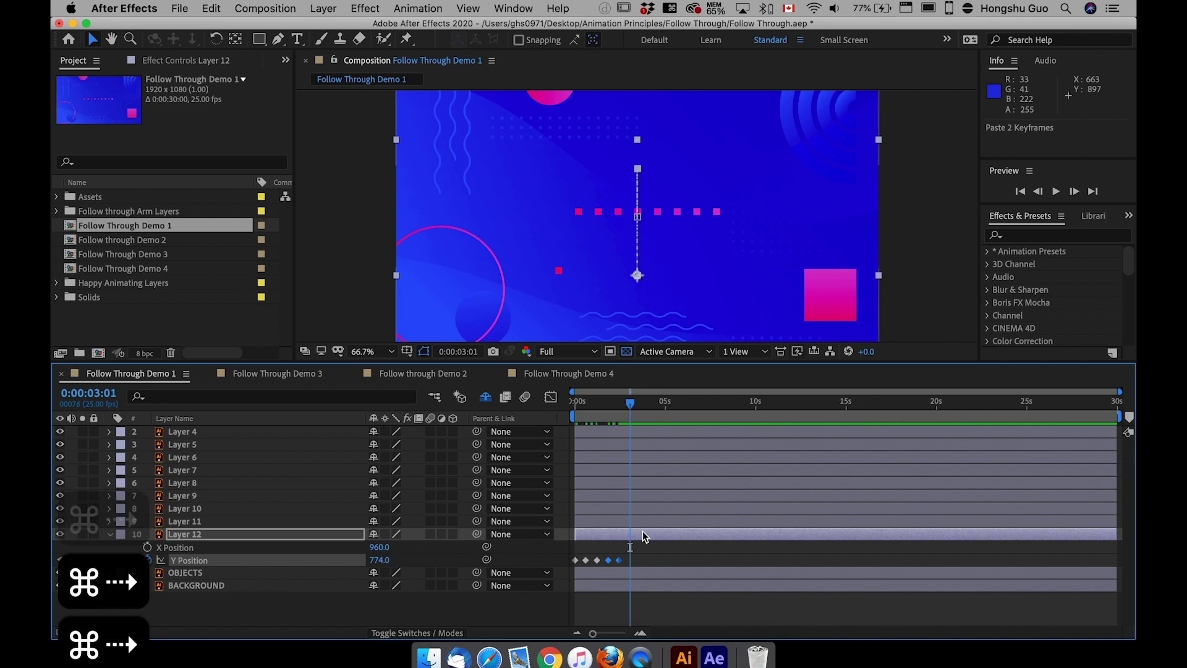
pyautogui.press('super+v')
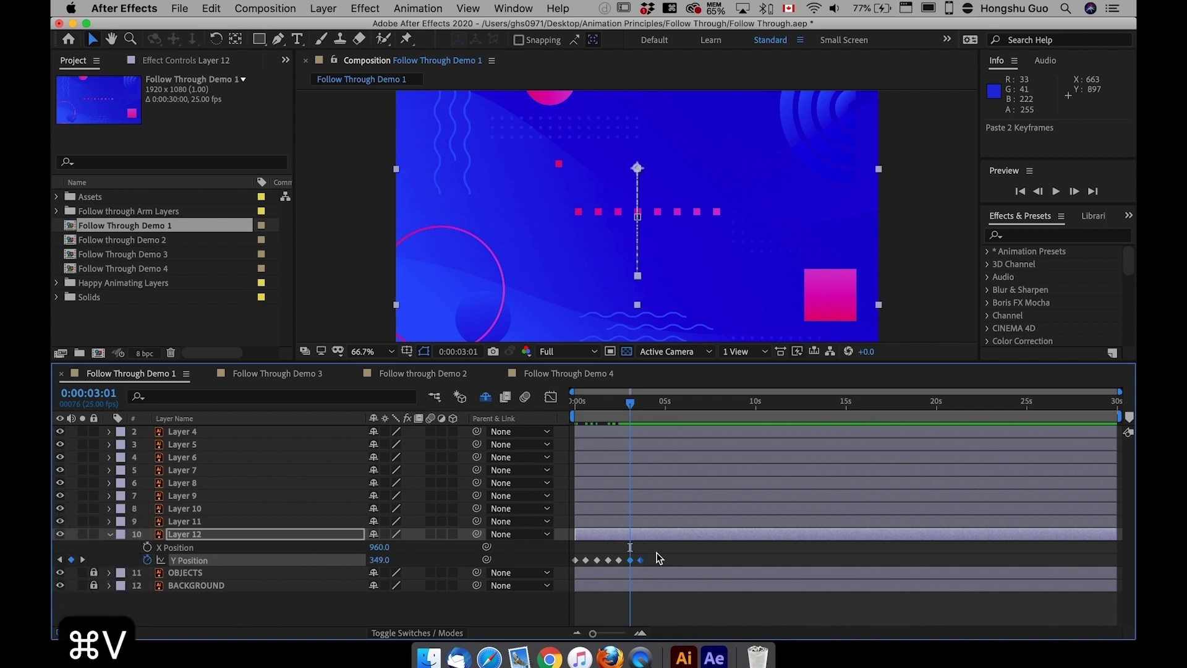
pyautogui.click(657, 554)
# Step: Preview Layer 12's up-and-down motion from the start and return to the first frame
pyautogui.moveTo(582, 403); pyautogui.dragTo(569, 403)
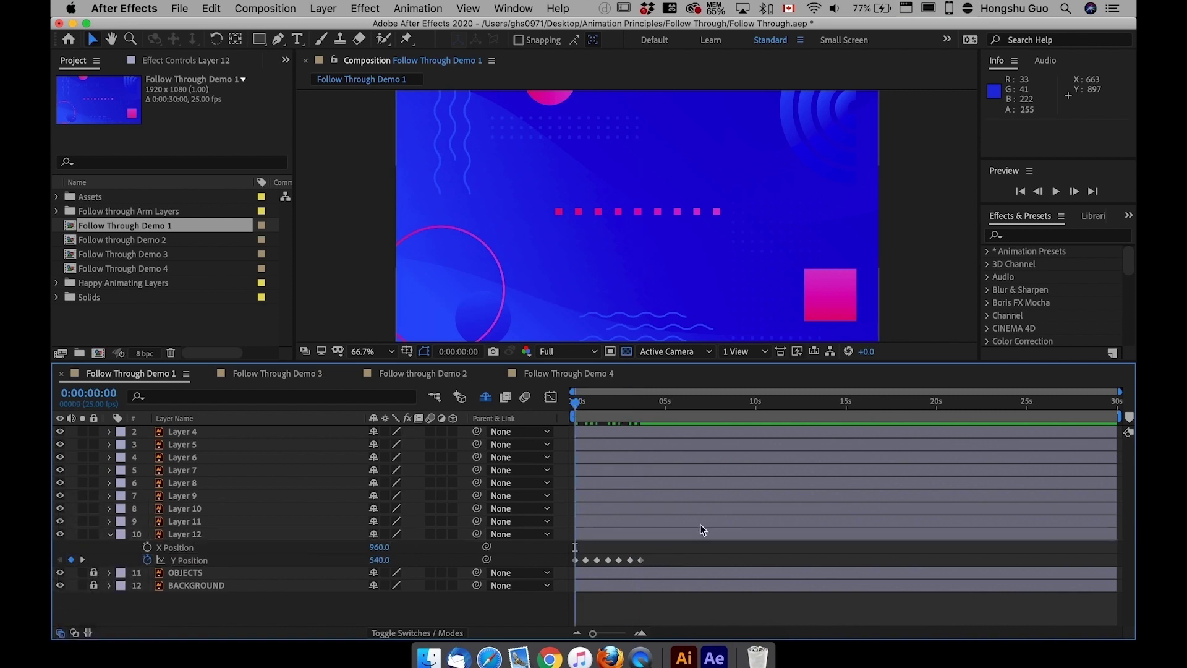
pyautogui.press('space')
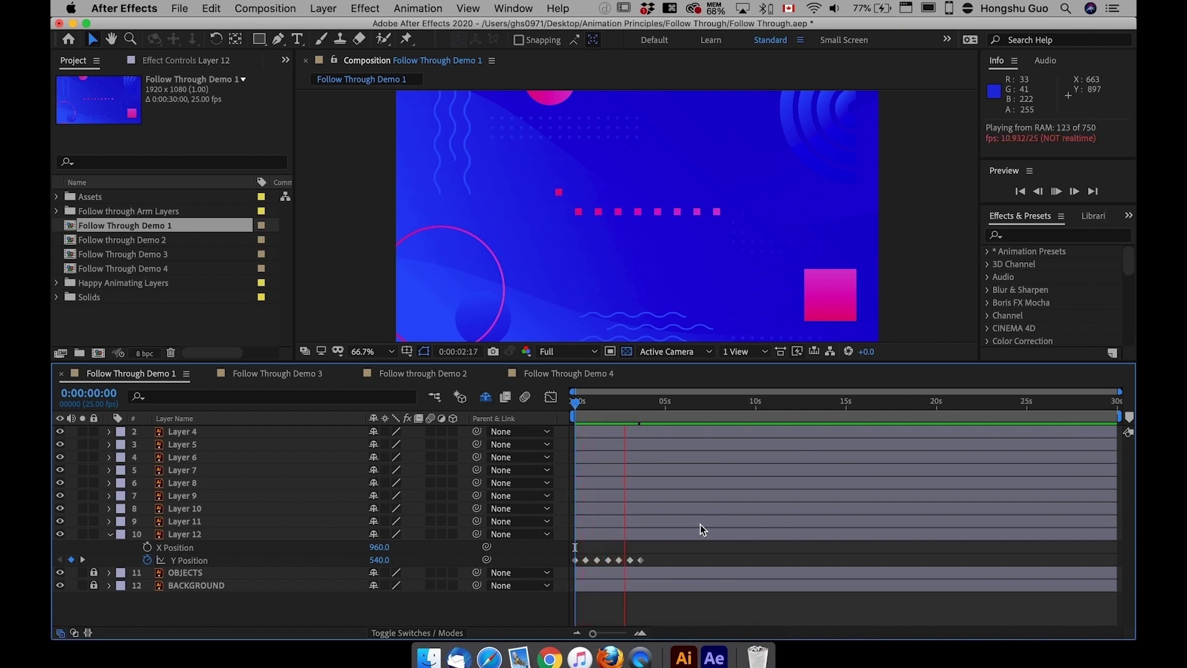
pyautogui.click(648, 408)
pyautogui.press('Home')
# Step: Apply Easy Ease to all of Layer 12's Y Position keyframes
pyautogui.press('=')
pyautogui.moveTo(722, 562); pyautogui.dragTo(573, 576)
pyautogui.rightClick(596, 560)
pyautogui.moveTo(744, 627)
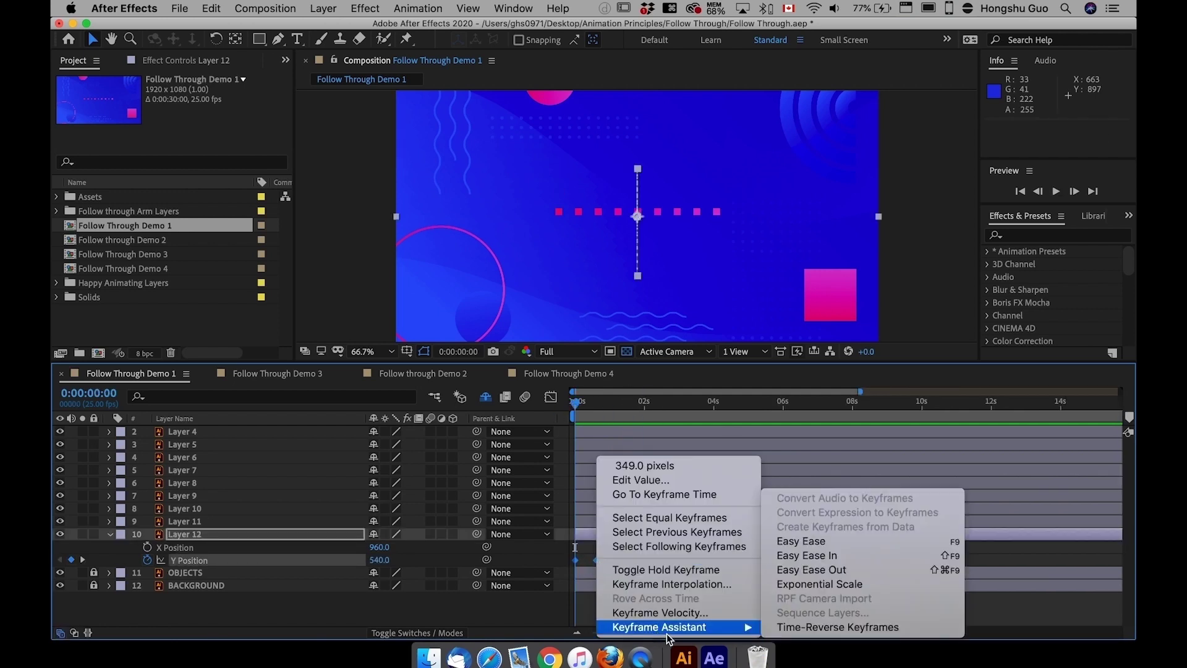
pyautogui.click(802, 541)
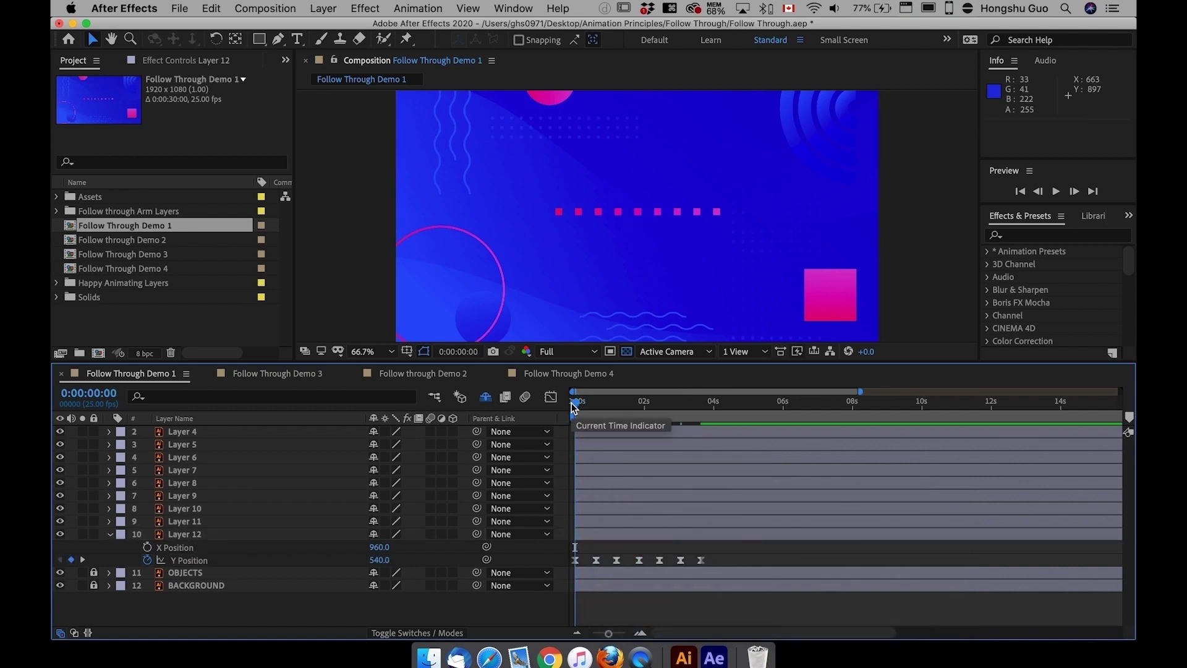
# Step: Go to 0:00:00:03 and show Layer 12's Y Position curve in the Graph Editor
pyautogui.press('super+Right')
pyautogui.press('super+Right')
pyautogui.press('super+Right')
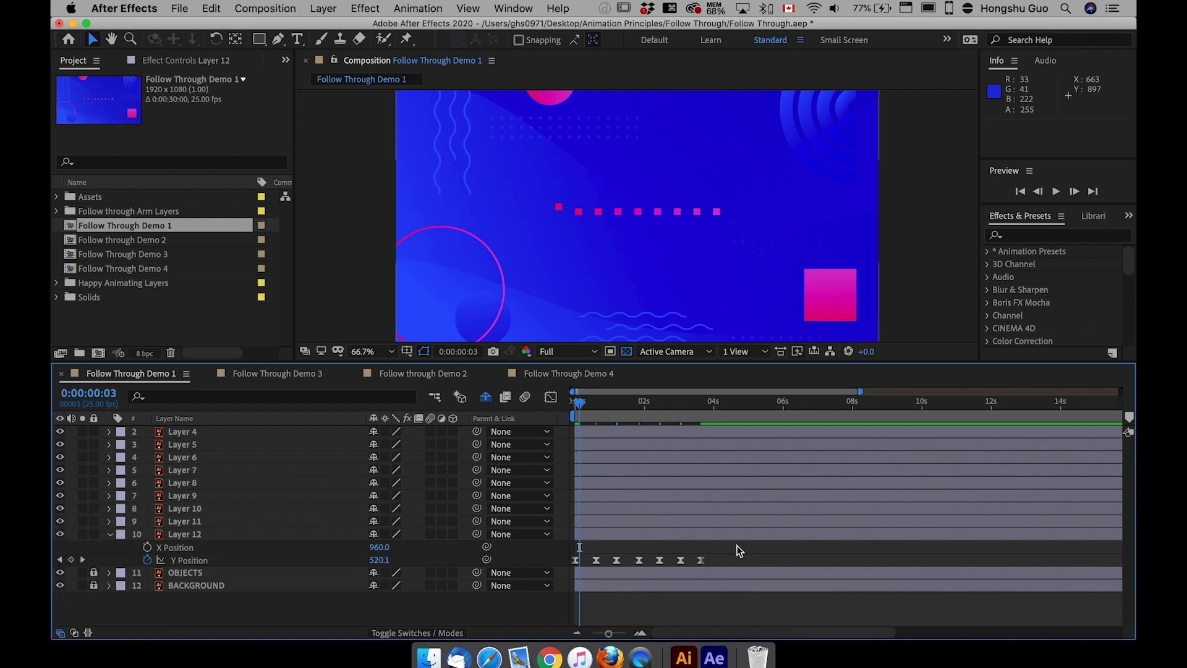
pyautogui.moveTo(736, 543); pyautogui.dragTo(559, 567)
pyautogui.click(550, 397)
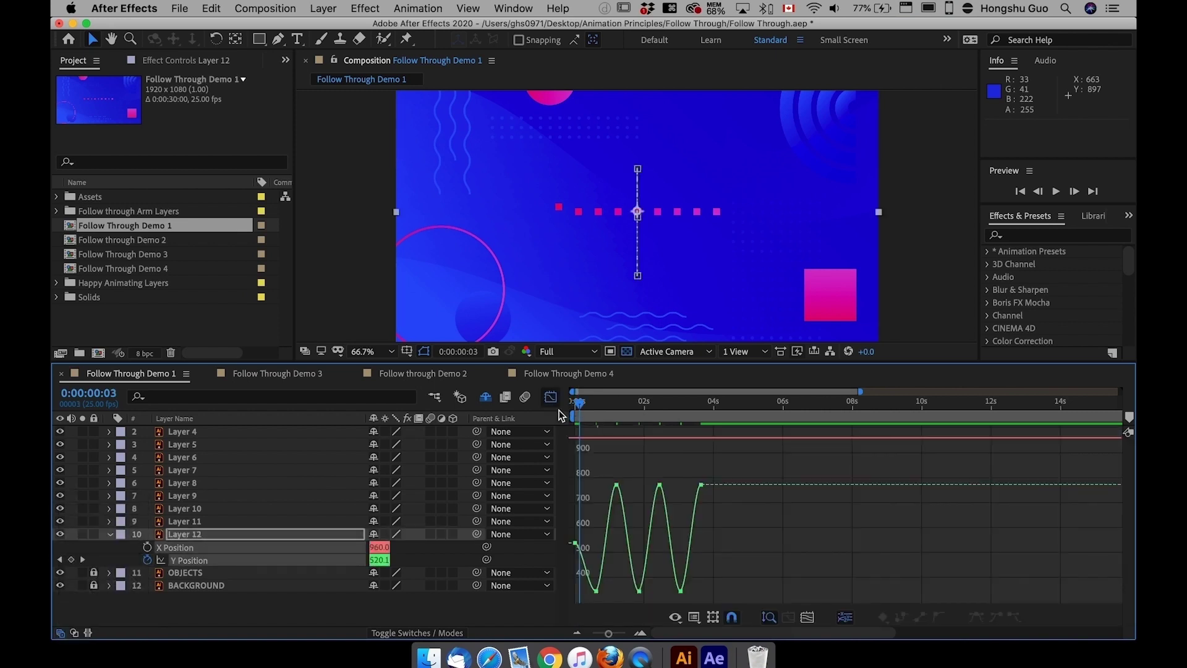
pyautogui.click(675, 617)
pyautogui.click(713, 502)
pyautogui.click(186, 561)
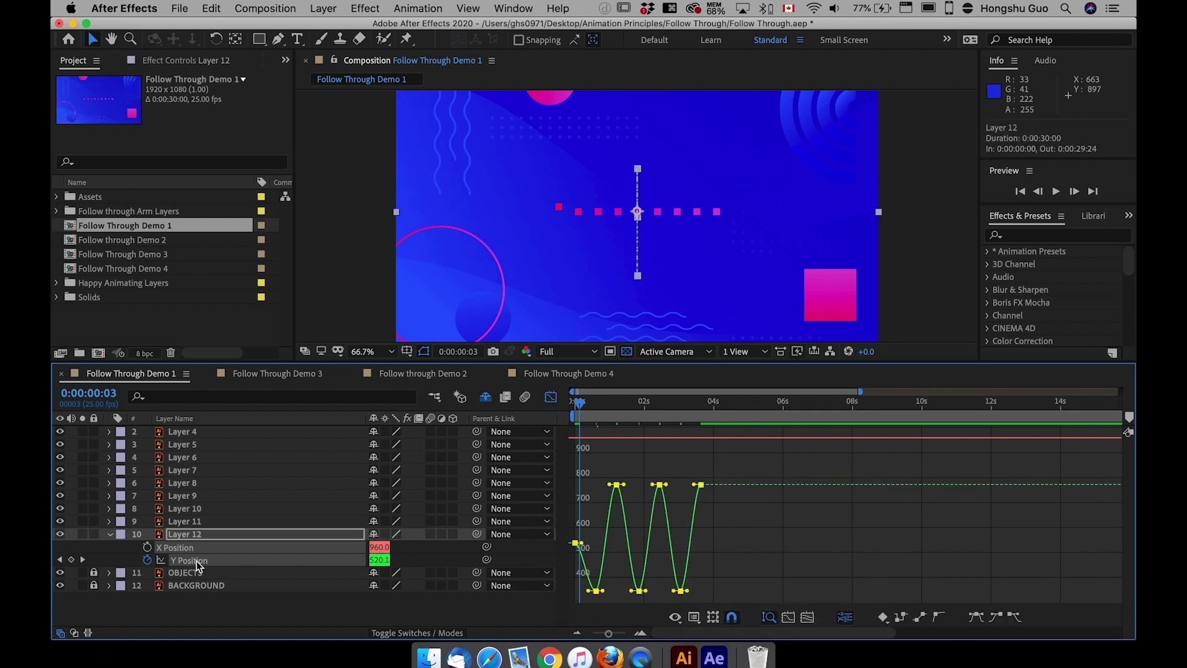
# Step: Add a Y Position keyframe at 0:00:00:03 on the curve and move it to 568.4 with level handles for anticipation
pyautogui.click(810, 618)
pyautogui.click(750, 537)
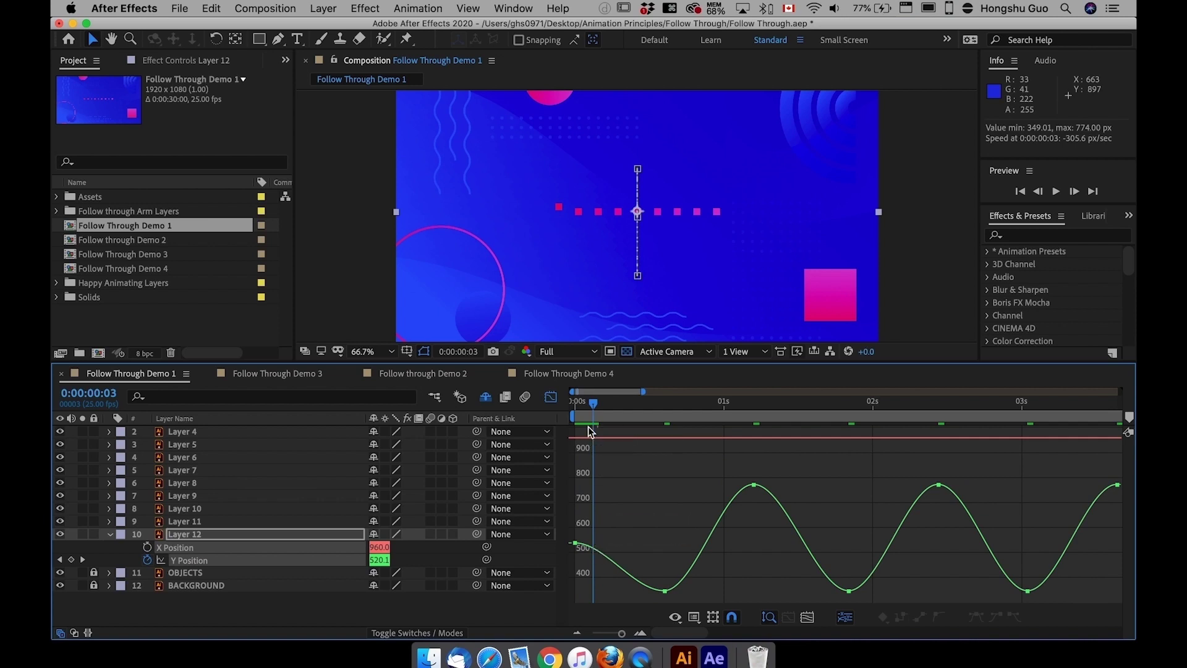
pyautogui.keyDown('super'); pyautogui.click(594, 549); pyautogui.keyUp('super')
pyautogui.moveTo(596, 548); pyautogui.dragTo(628, 537)
# Step: Lengthen the horizontal easing handles of the peak and trough keyframes so the Y Position curve flattens at each extreme
pyautogui.moveTo(688, 596); pyautogui.dragTo(618, 590)
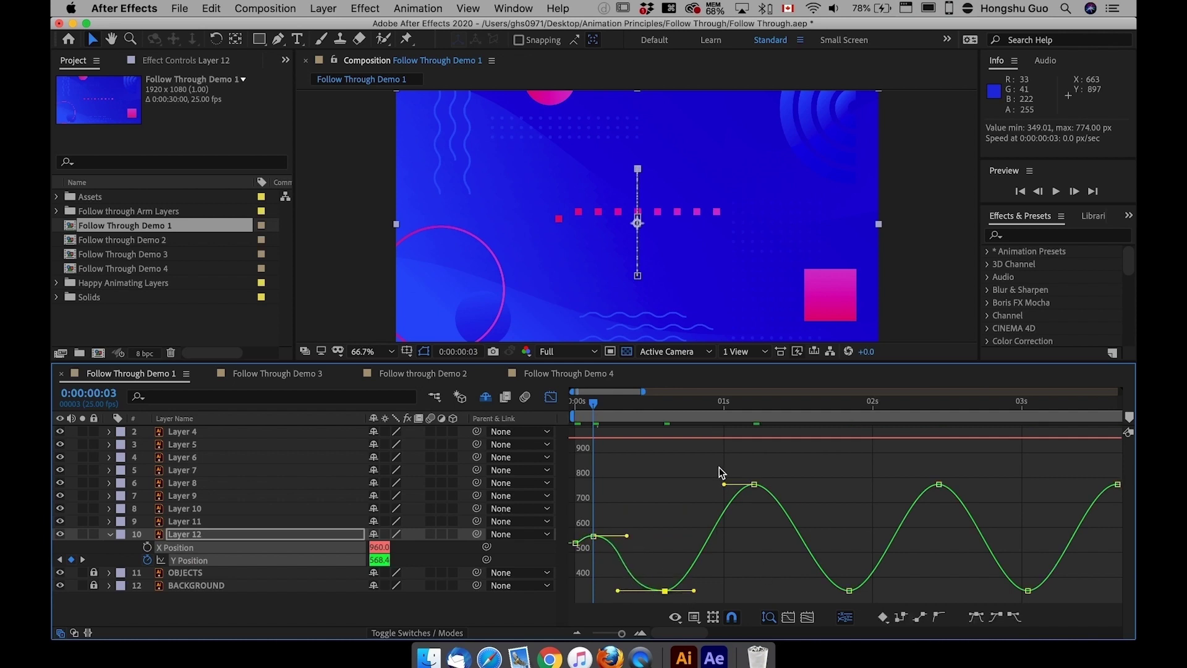
pyautogui.moveTo(717, 469); pyautogui.dragTo(1109, 504)
pyautogui.moveTo(622, 634); pyautogui.dragTo(621, 634)
pyautogui.moveTo(691, 484); pyautogui.dragTo(653, 484)
pyautogui.moveTo(738, 484); pyautogui.dragTo(777, 485)
pyautogui.moveTo(642, 581); pyautogui.dragTo(977, 590)
pyautogui.moveTo(902, 590); pyautogui.dragTo(883, 591)
pyautogui.click(878, 572)
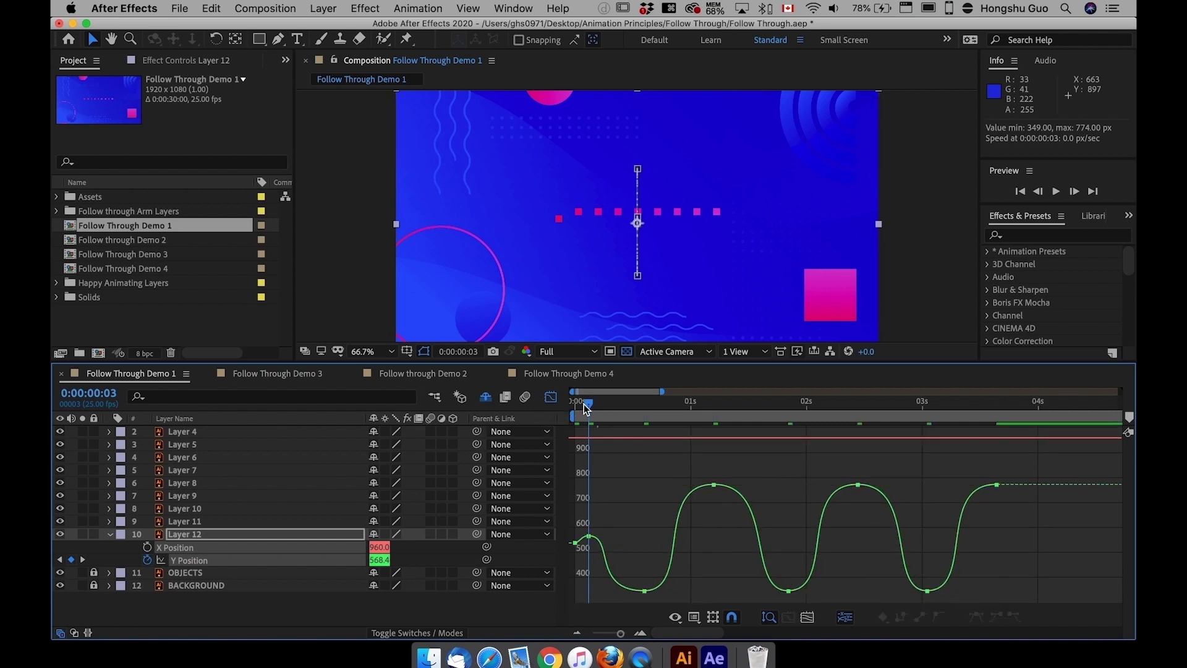
# Step: Set the work area end to 0:00:04:00 and preview Layer 12's eased animation from the start
pyautogui.press('Home')
pyautogui.click(1038, 402)
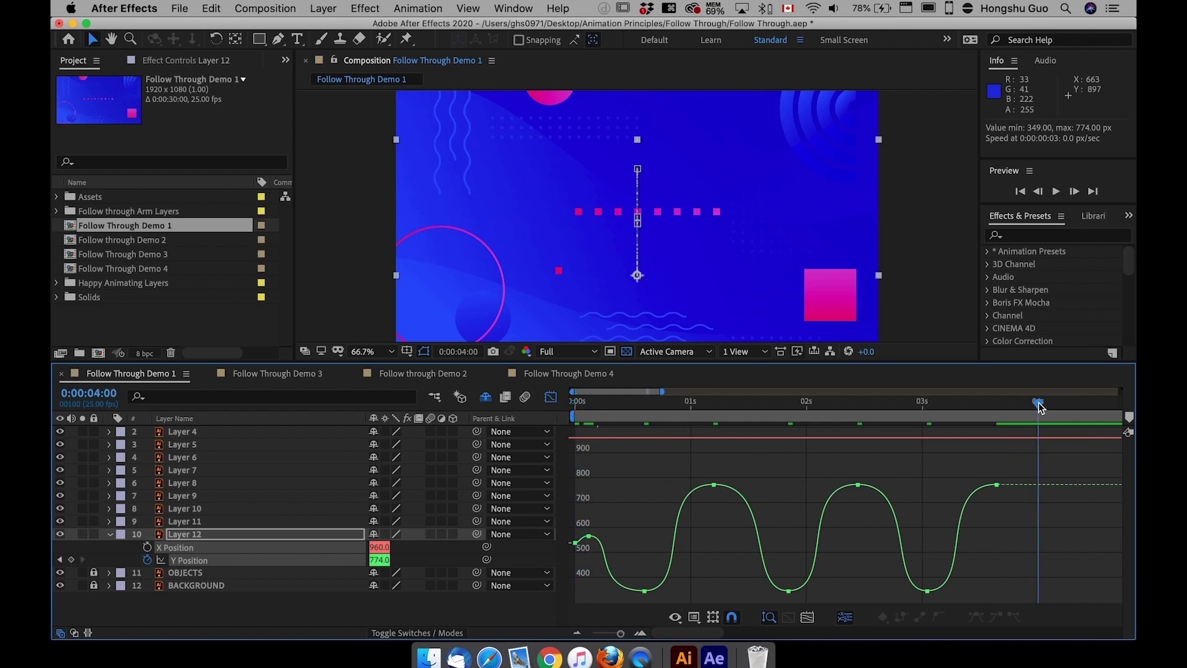
pyautogui.press('n')
pyautogui.press('Home')
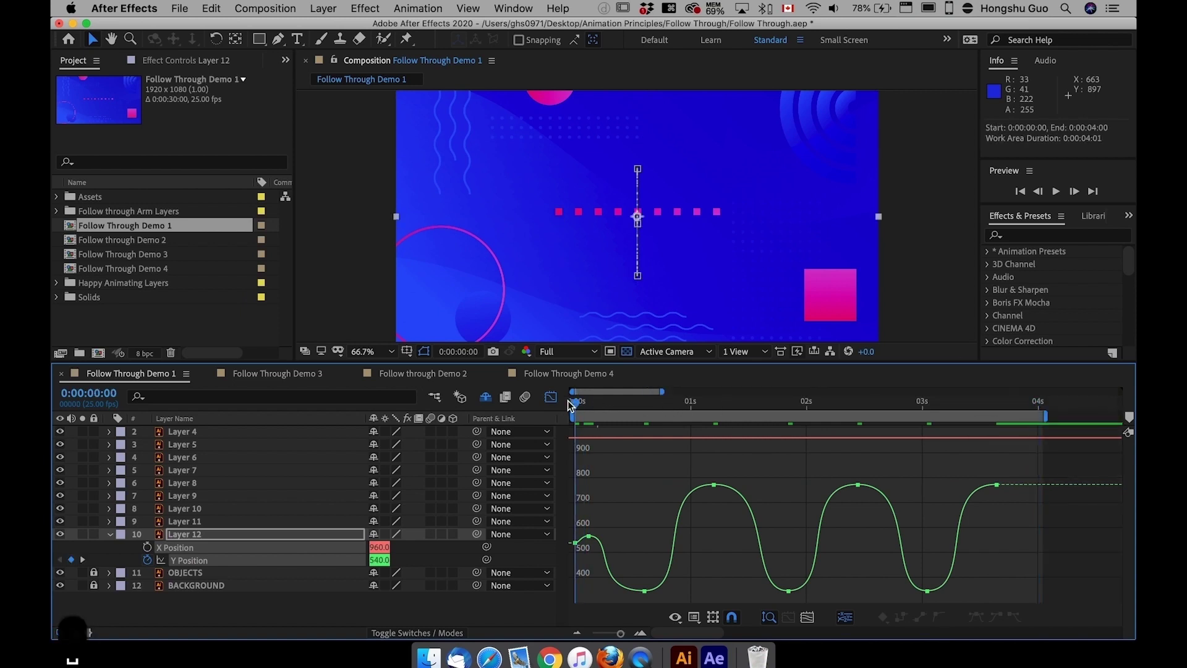
pyautogui.press('space')
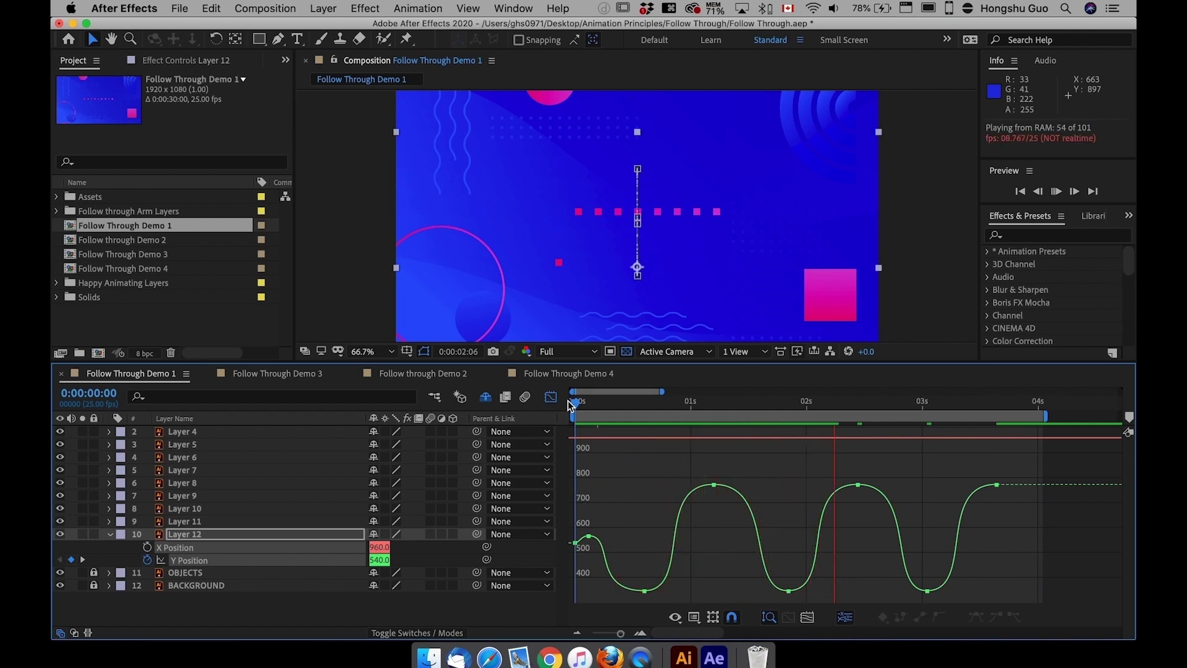
# Step: Save the project with the work area ending at 0:00:03:16 and close the Graph Editor
pyautogui.press('super+s')
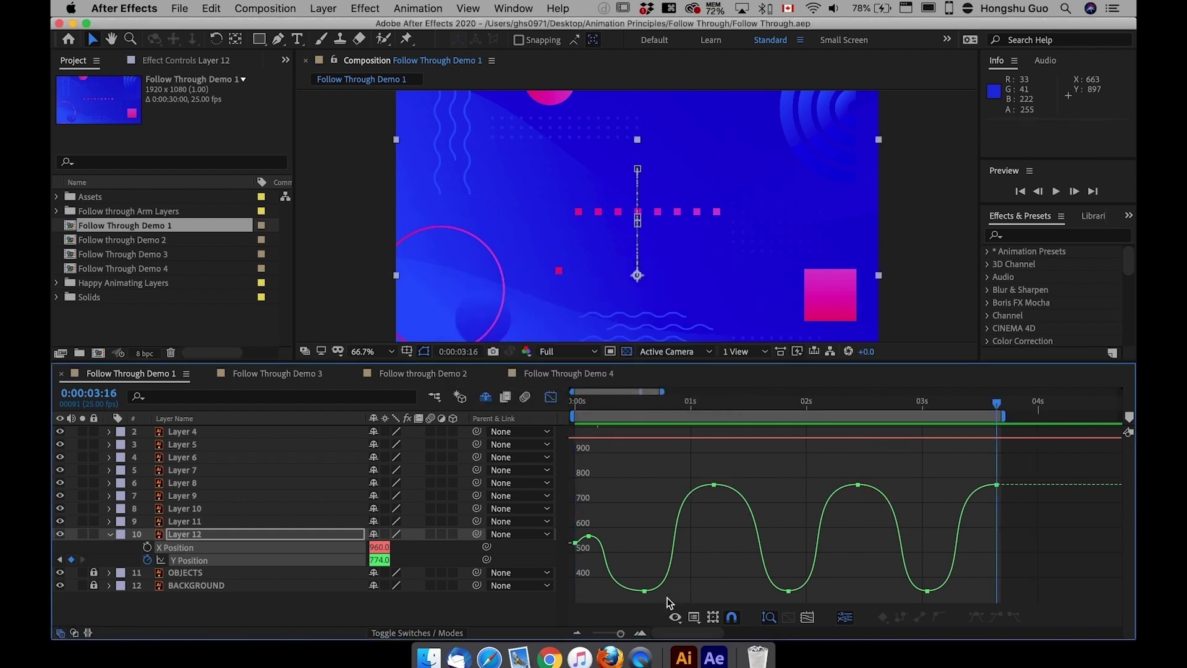
pyautogui.click(549, 399)
pyautogui.moveTo(621, 633); pyautogui.dragTo(615, 634)
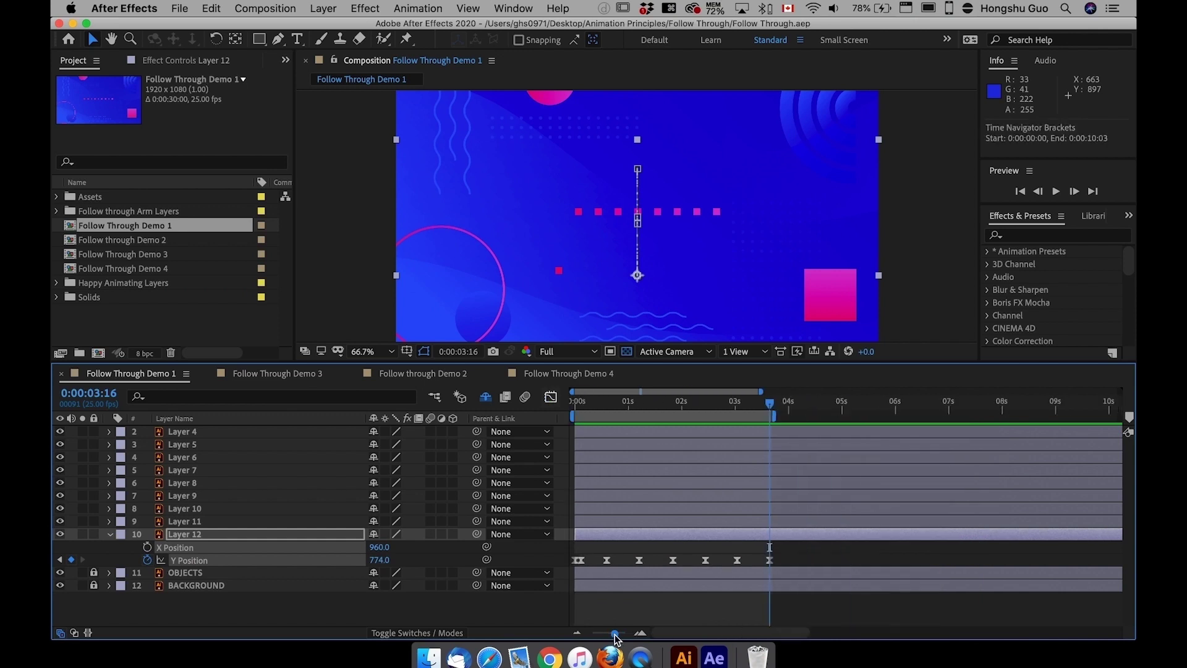
# Step: Copy all of Layer 12's Y Position keyframes and paste them onto Layers 4 through 11 at 0:00:00:00
pyautogui.moveTo(791, 543); pyautogui.dragTo(561, 562)
pyautogui.press('super+c')
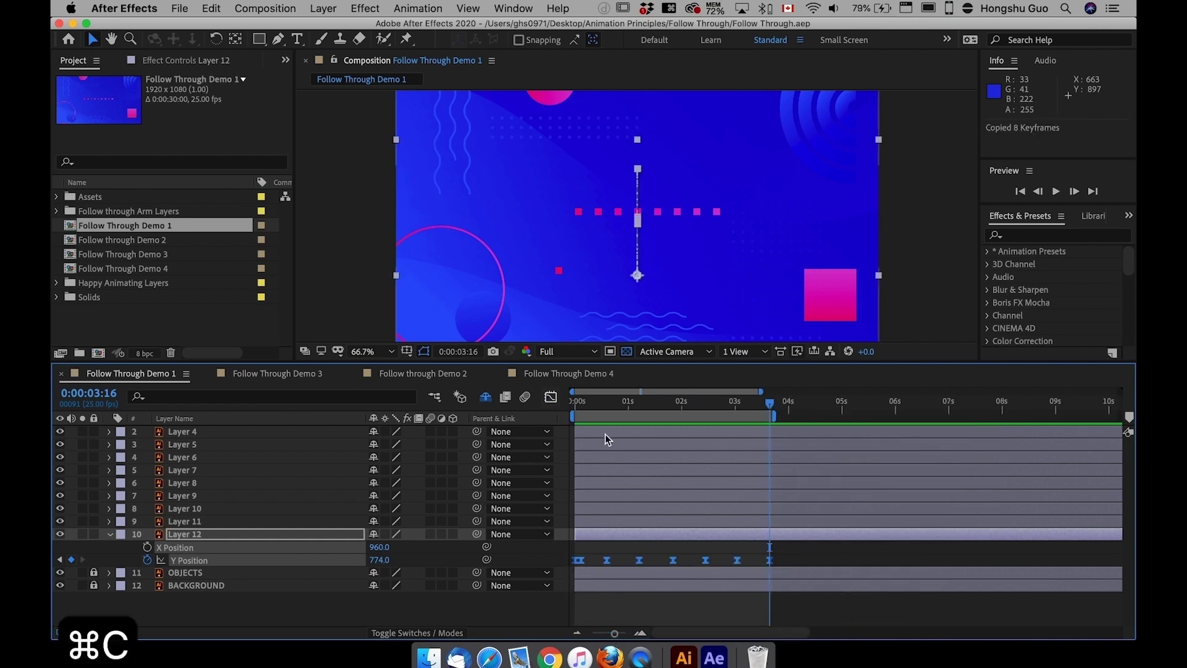
pyautogui.moveTo(718, 402); pyautogui.dragTo(557, 404)
pyautogui.click(176, 432)
pyautogui.keyDown('shift'); pyautogui.click(184, 523); pyautogui.keyUp('shift')
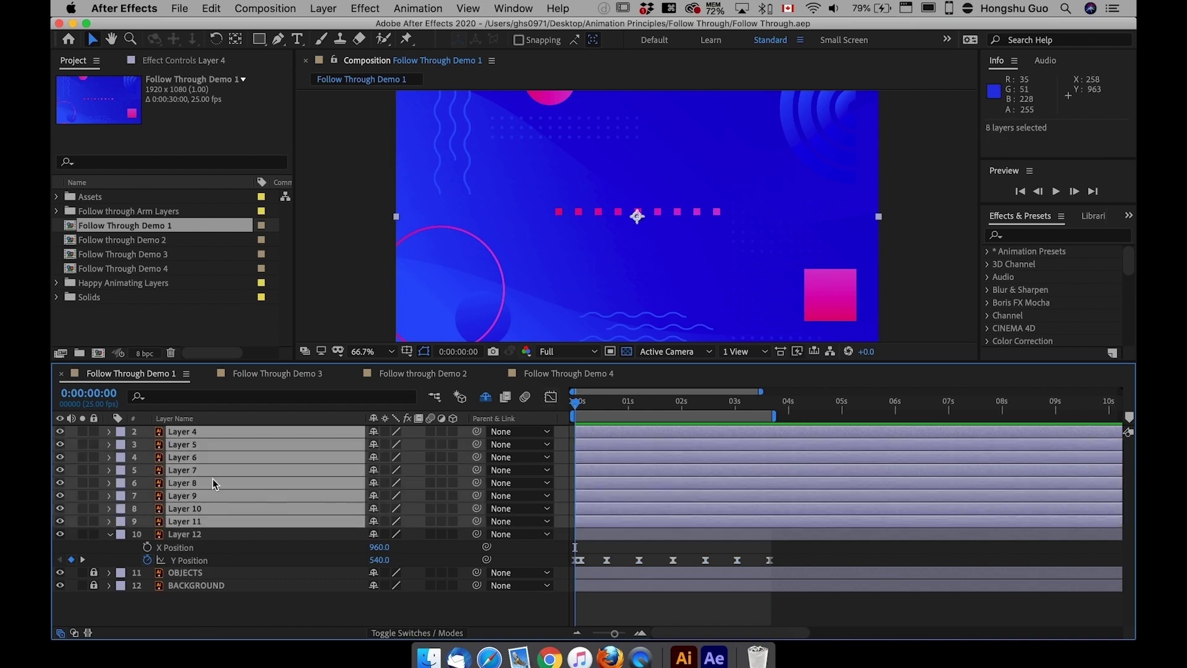
pyautogui.press('super+v')
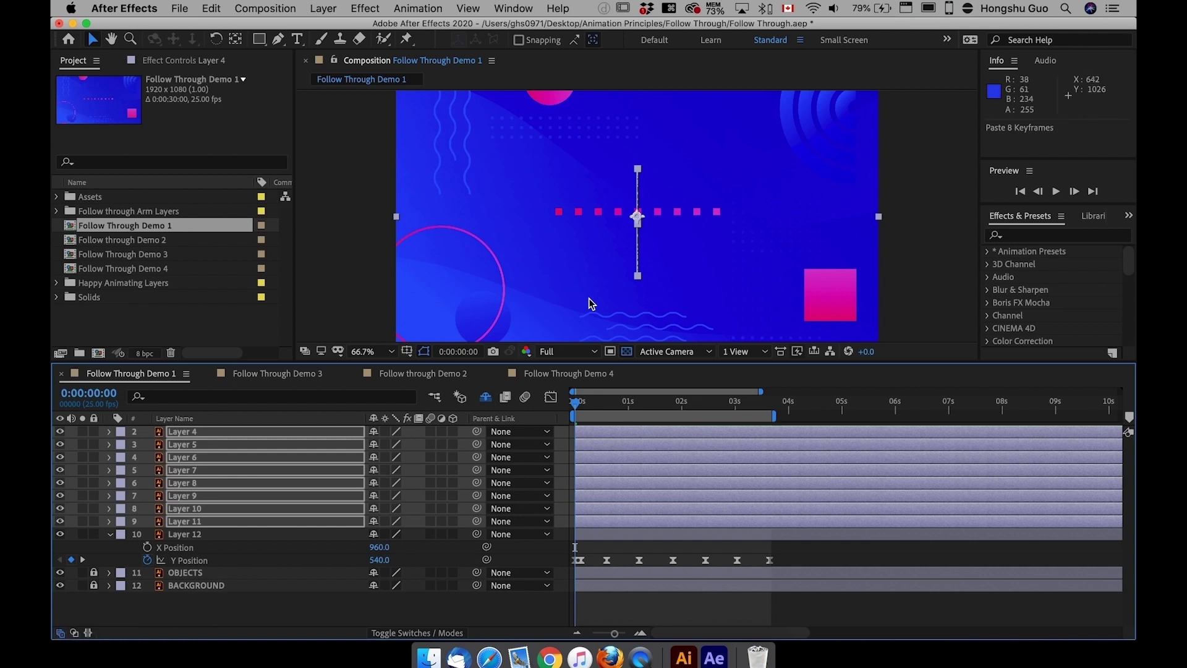
# Step: Reveal the pasted Y Position keyframes on Layers 4 through 11 and review them across the layers
pyautogui.press('u')
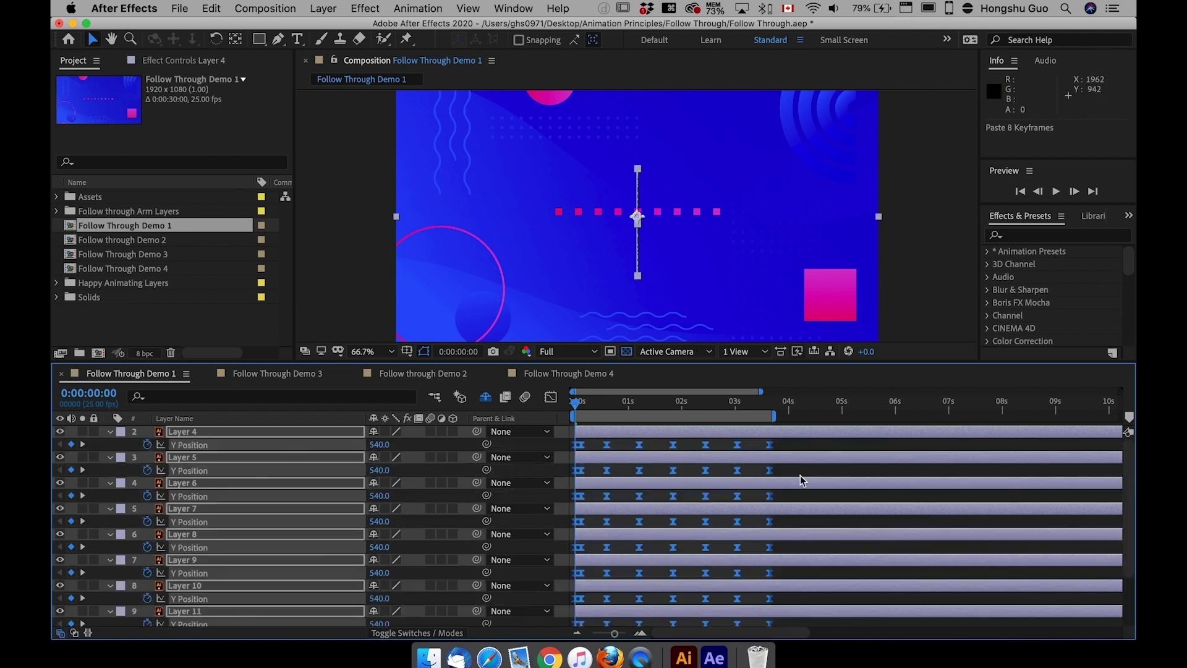
pyautogui.click(801, 477)
pyautogui.scroll(-1, 614, 512)
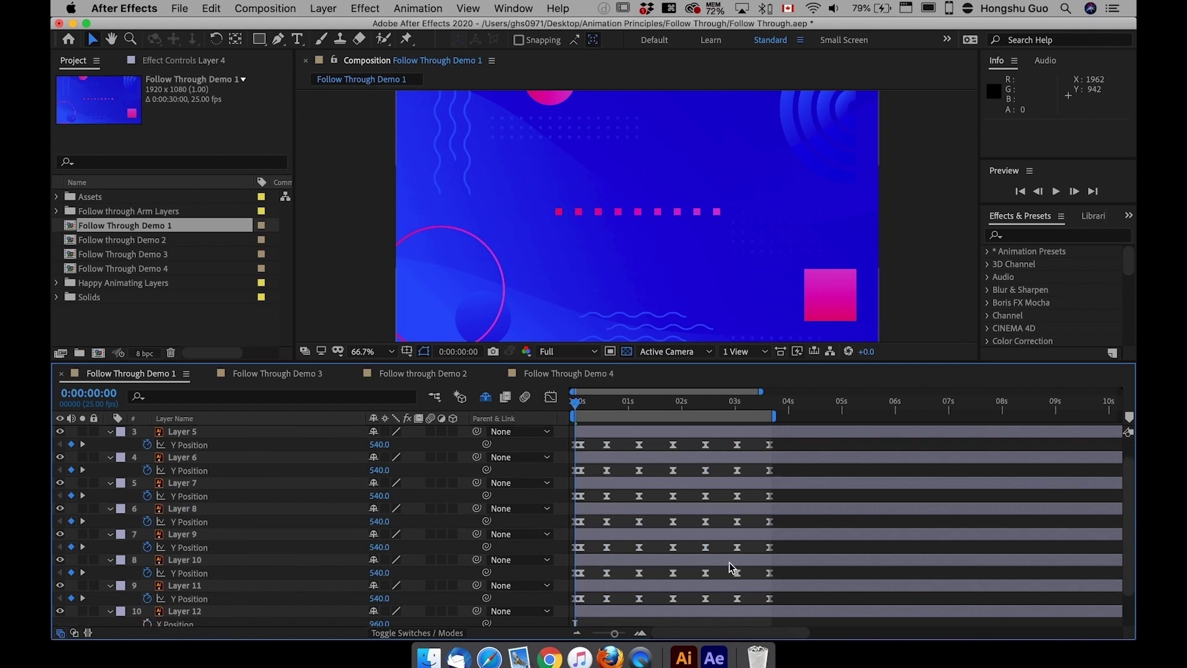
pyautogui.scroll(1, 734, 565)
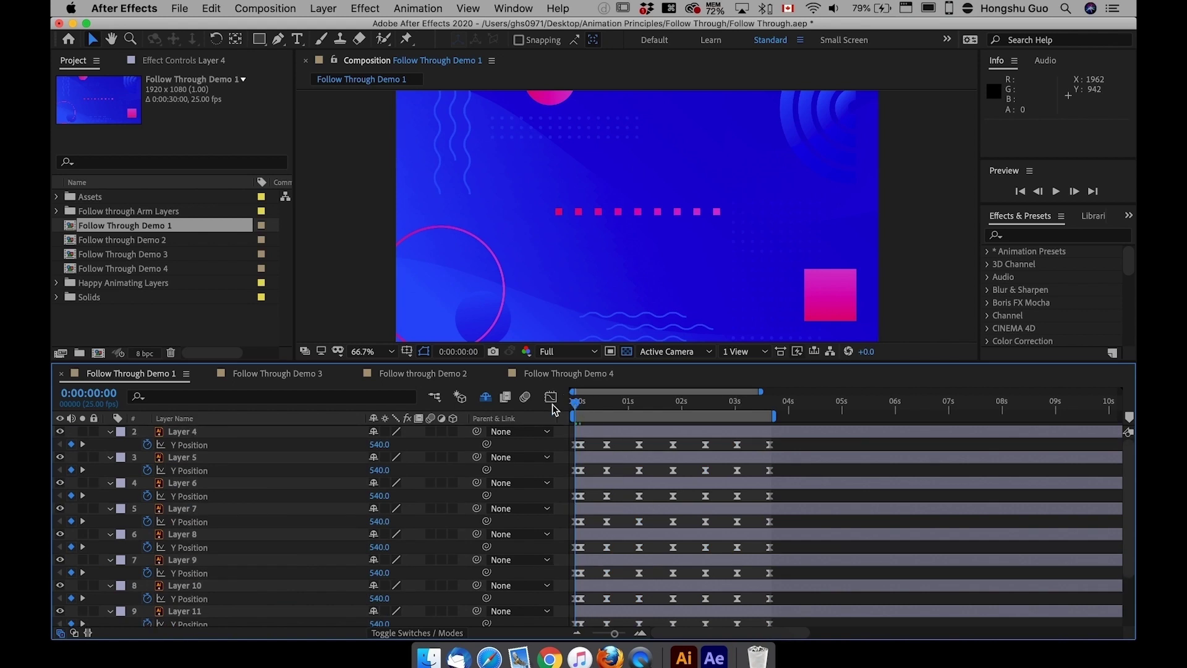
# Step: Preview the row of squares moving in unison and save the project
pyautogui.press('space')
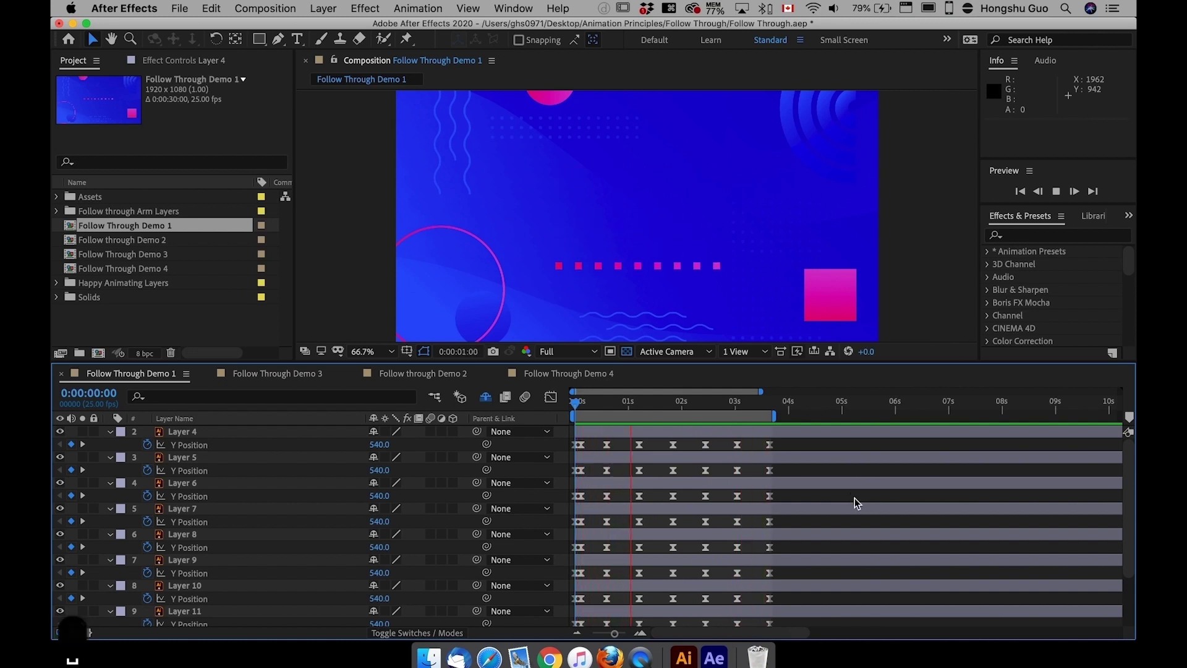
pyautogui.press('super+s')
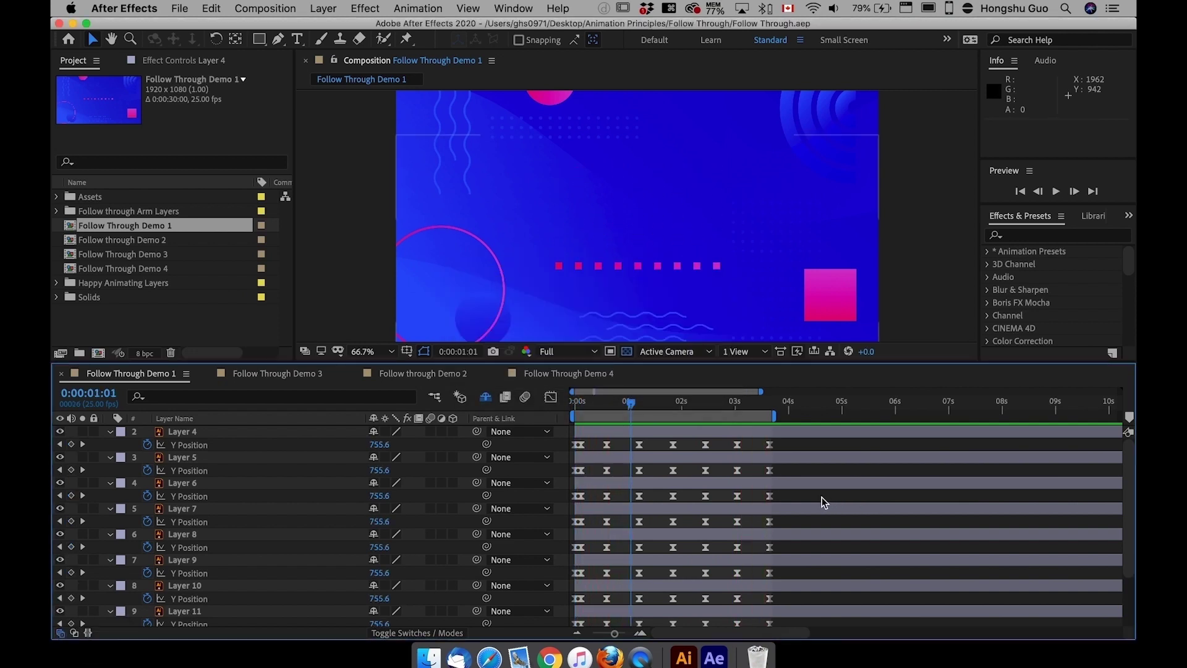
# Step: Shift Layer 11 in time so that it starts two frames after Layer 12, at 0:00:00:02
pyautogui.moveTo(588, 406); pyautogui.dragTo(561, 404)
pyautogui.scroll(-1, 621, 485)
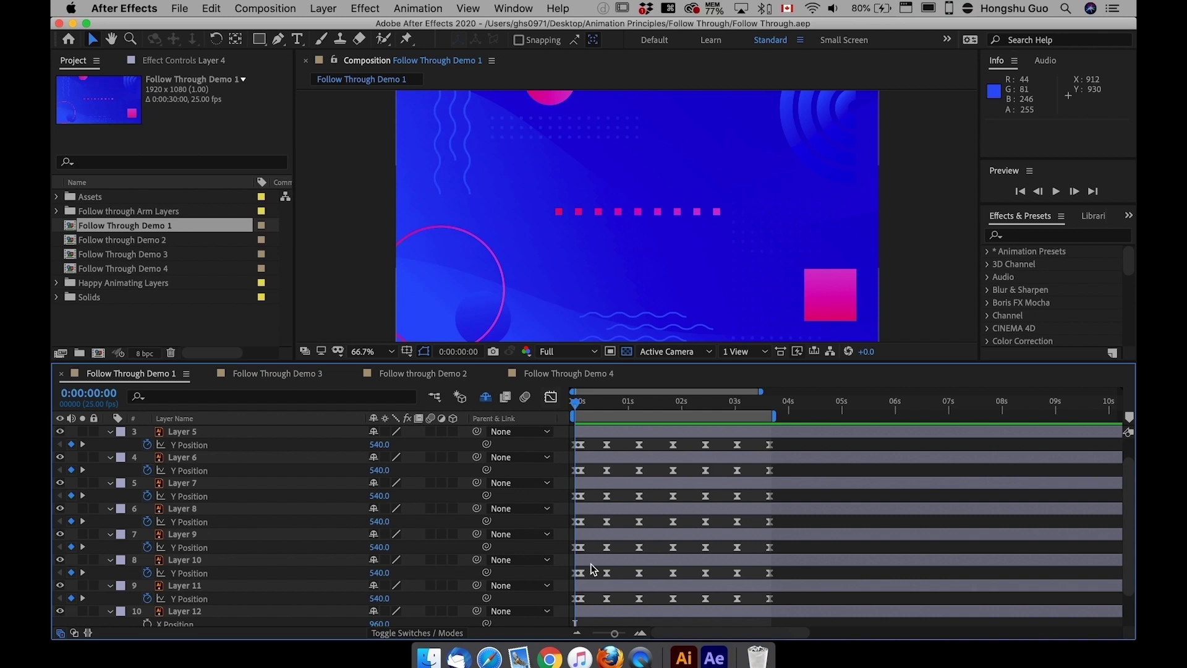
pyautogui.scroll(-1, 599, 555)
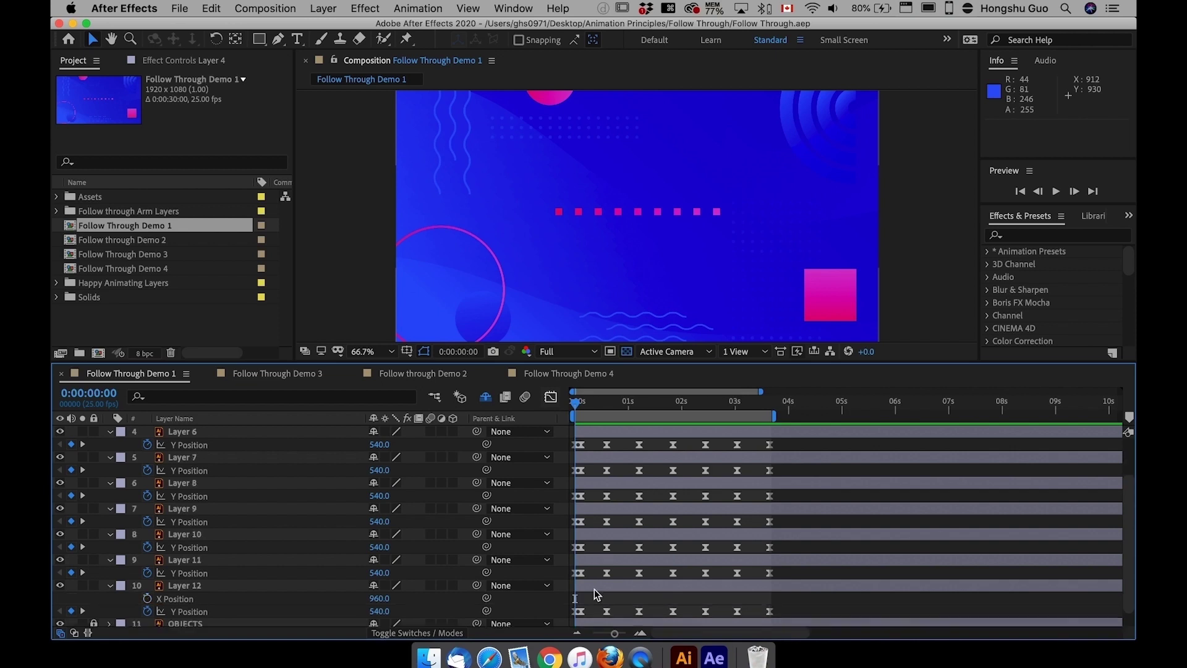
pyautogui.click(593, 586)
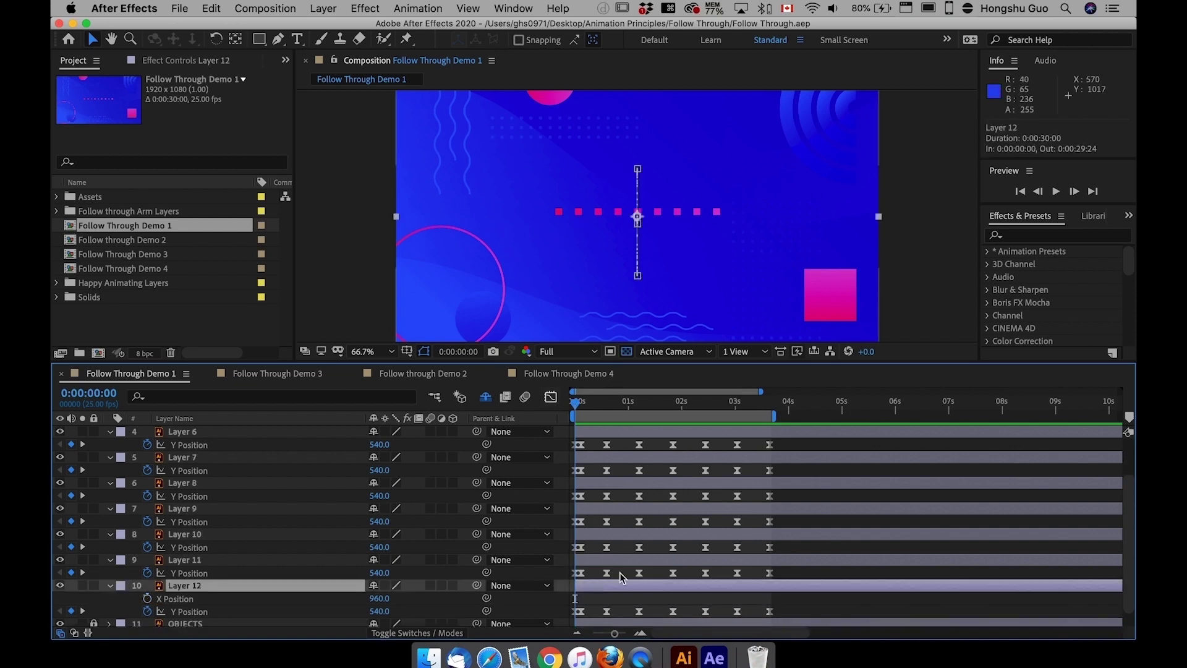
pyautogui.press('super+Right')
pyautogui.press('super+Right')
pyautogui.click(597, 562)
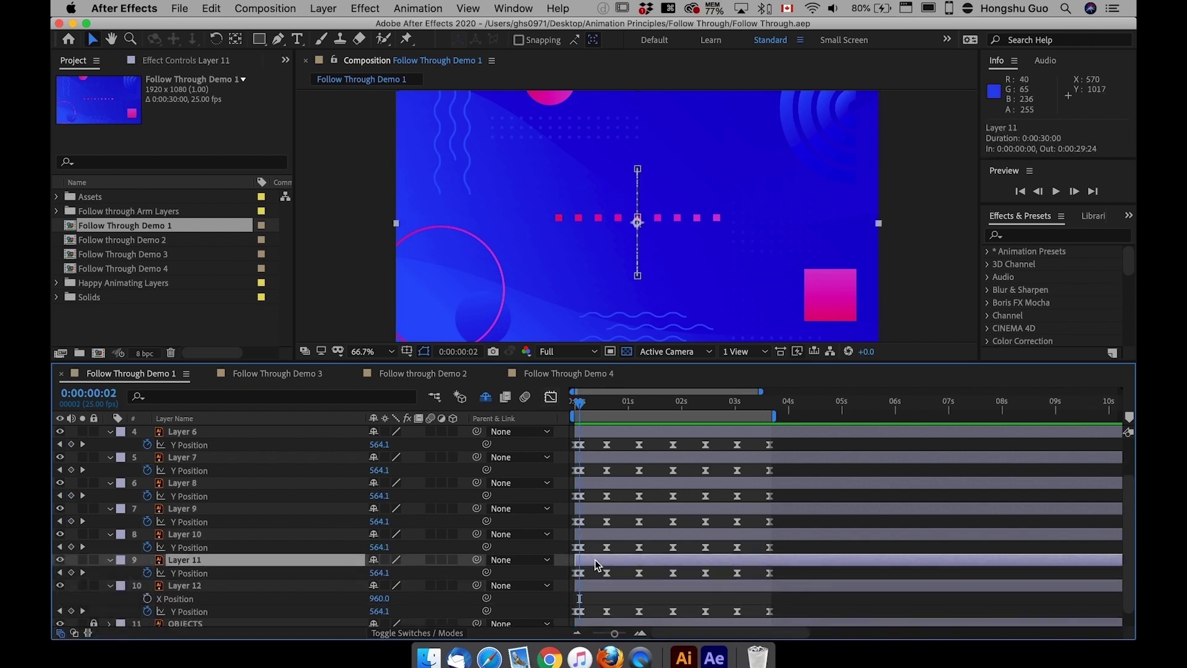
pyautogui.press('[')
# Step: Shift Layer 10 in time so that it starts at 0:00:00:04, undoing any accidental move of Layer 11
pyautogui.press('super+Right')
pyautogui.press('super+Right')
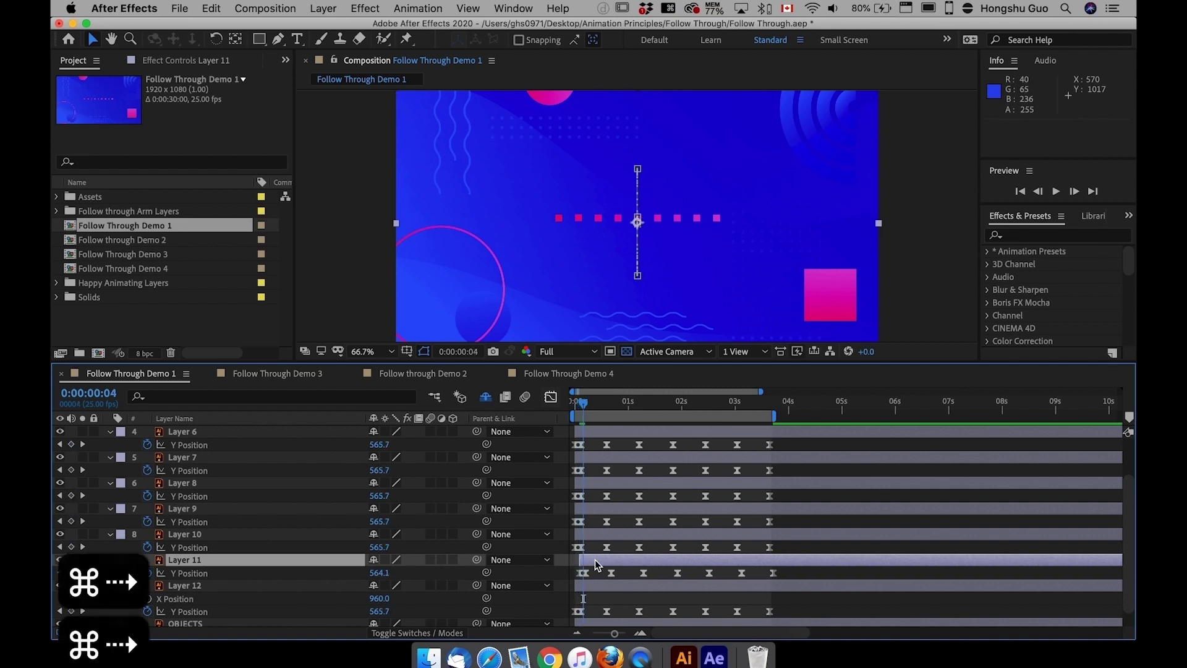
pyautogui.press('[')
pyautogui.press('[')
pyautogui.press('super+z')
pyautogui.click(595, 535)
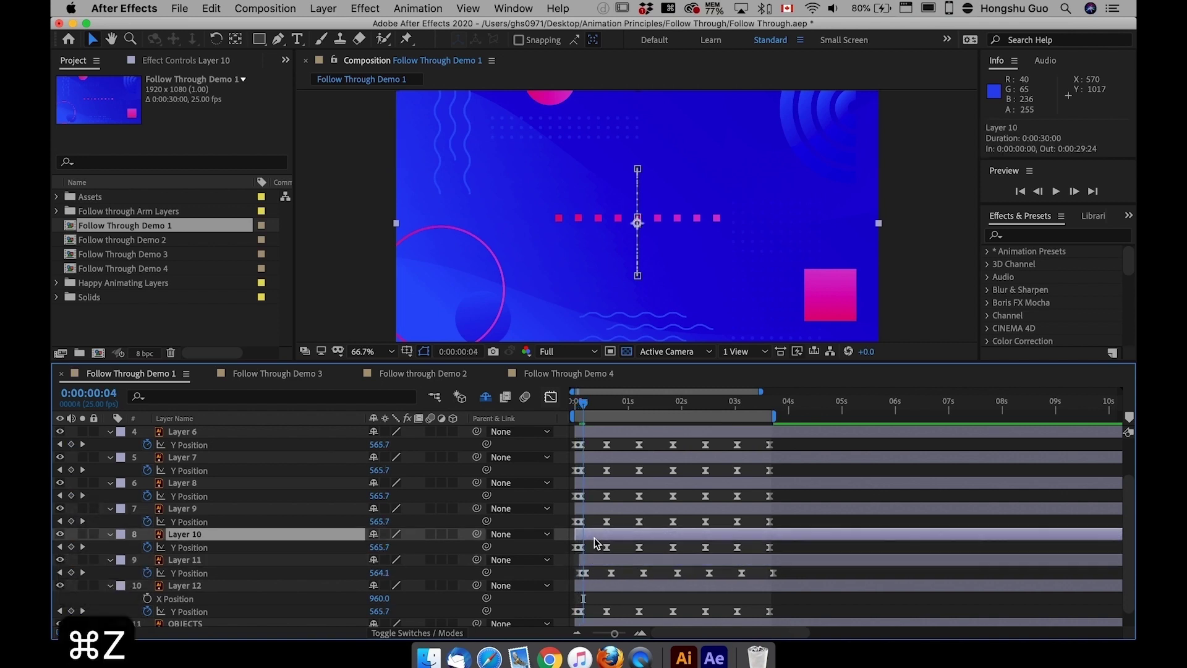
pyautogui.press('[')
# Step: Shift Layer 9 in time so that it starts at 0:00:00:06
pyautogui.press('super+Right')
pyautogui.press('super+Right')
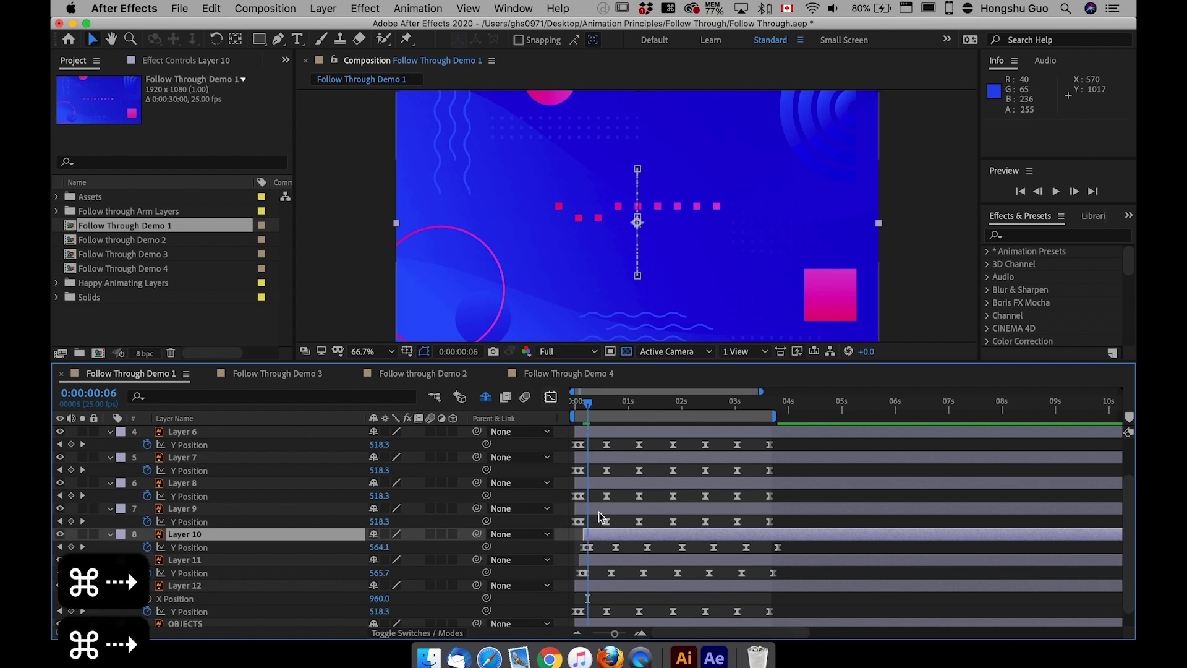
pyautogui.click(599, 511)
pyautogui.press('super+Right')
pyautogui.press('[')
# Step: Continue the two-frame stagger by starting Layer 8 at 0:00:00:08 and Layer 7 at 0:00:00:10
pyautogui.press('super+Right')
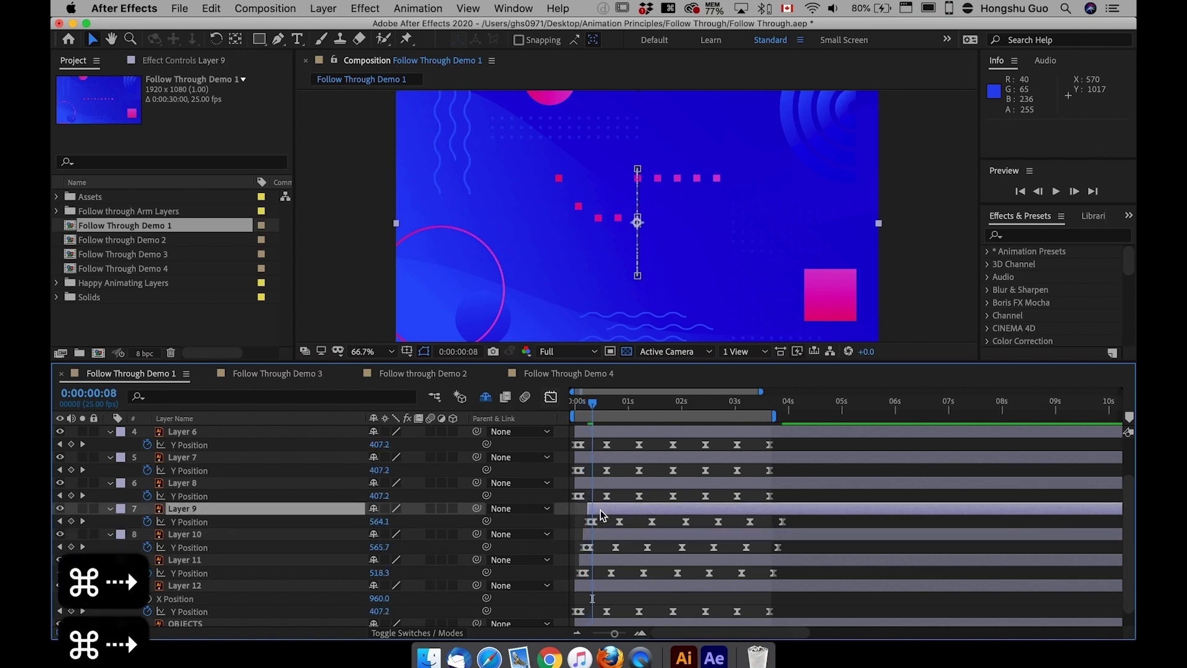
pyautogui.click(603, 485)
pyautogui.press('[')
pyautogui.press('super+Right')
pyautogui.press('super+Right')
pyautogui.click(608, 457)
pyautogui.press('[')
# Step: Shift Layer 6 in time so that it starts at 0:00:00:12
pyautogui.press('super+Right')
pyautogui.press('super+Right')
pyautogui.press('[')
pyautogui.press('super+z')
pyautogui.click(648, 434)
# Step: Complete the stagger by starting Layer 5 at 0:00:00:14 and Layer 4 at 0:00:00:16
pyautogui.press('[')
pyautogui.press('super+Right')
pyautogui.press('super+Right')
pyautogui.scroll(3, 649, 436)
pyautogui.click(700, 440)
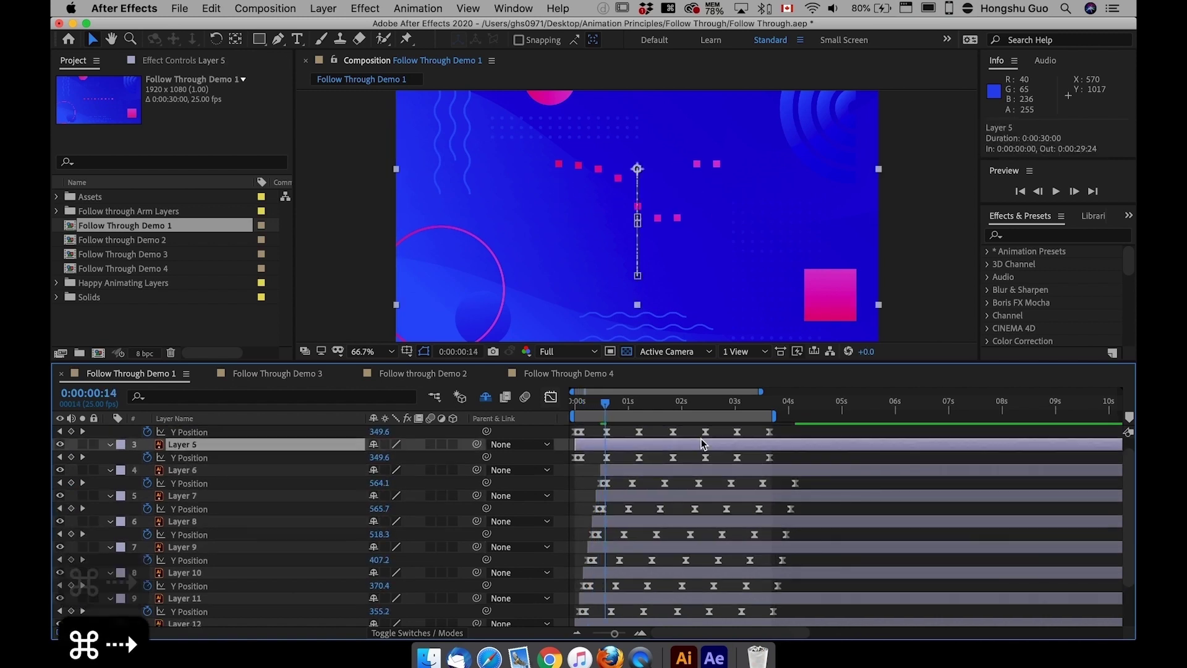
pyautogui.press('[')
pyautogui.press('super+Right')
pyautogui.press('super+Right')
pyautogui.scroll(1, 693, 438)
pyautogui.click(644, 431)
pyautogui.press('[')
# Step: Extend the work area end to 0:00:04:06 and preview the staggered square animation from the start
pyautogui.scroll(-3, 643, 439)
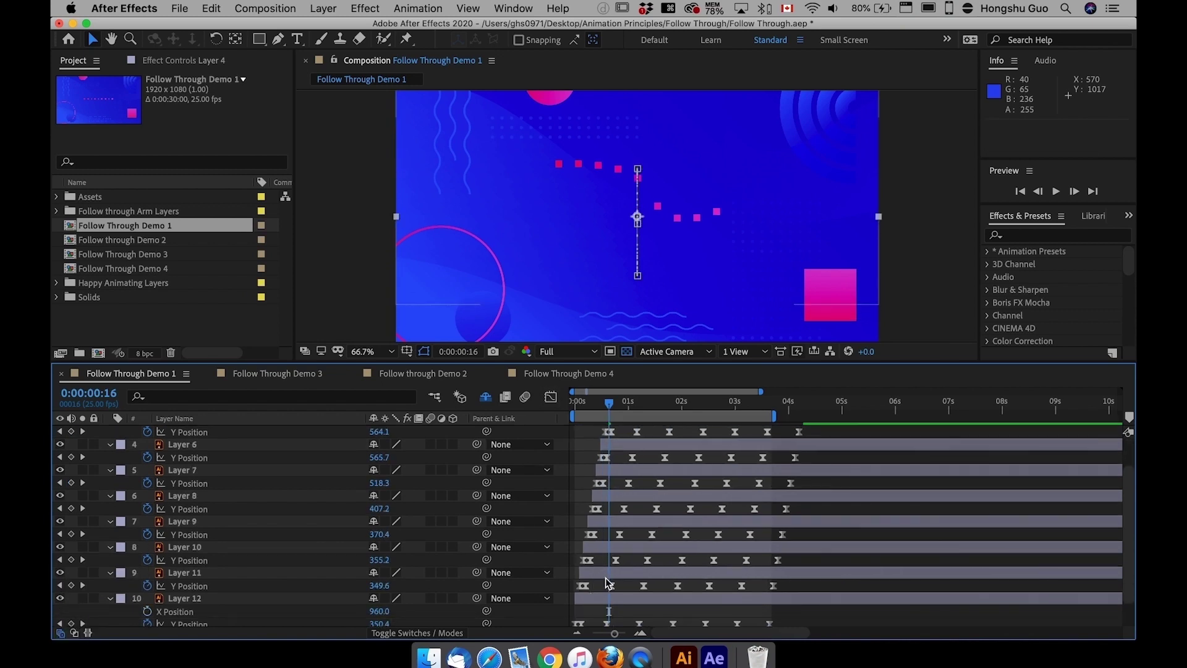
pyautogui.scroll(1, 606, 577)
pyautogui.scroll(-2, 606, 577)
pyautogui.scroll(2, 606, 577)
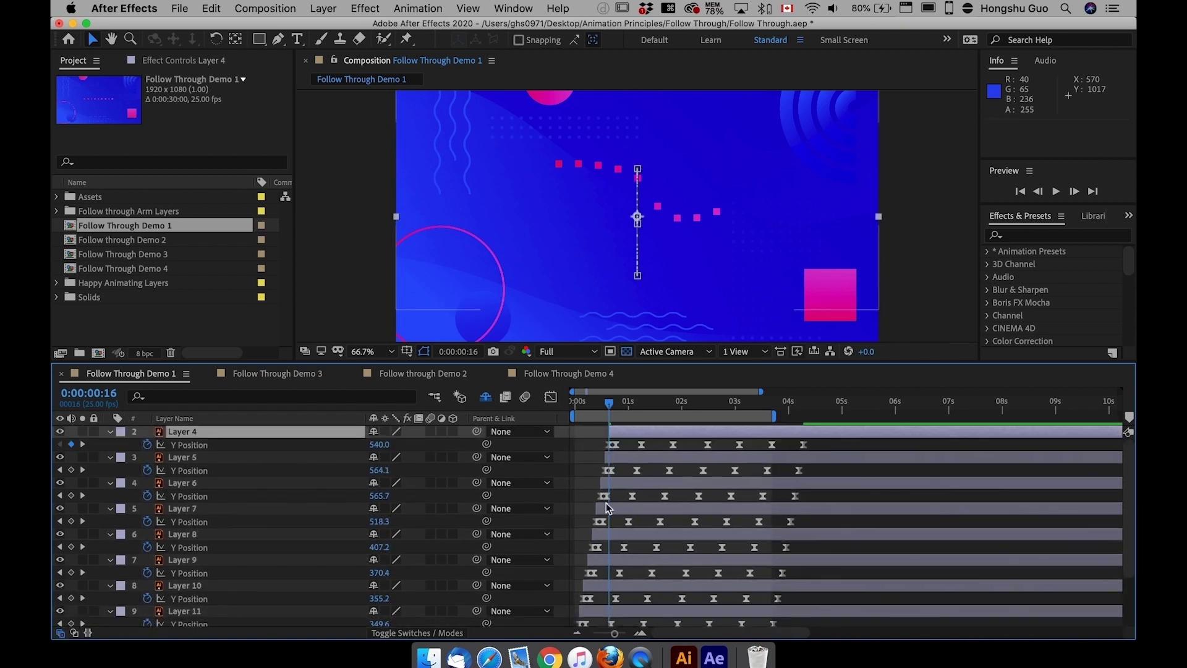
pyautogui.moveTo(776, 415); pyautogui.dragTo(806, 415)
pyautogui.moveTo(580, 400); pyautogui.dragTo(557, 399)
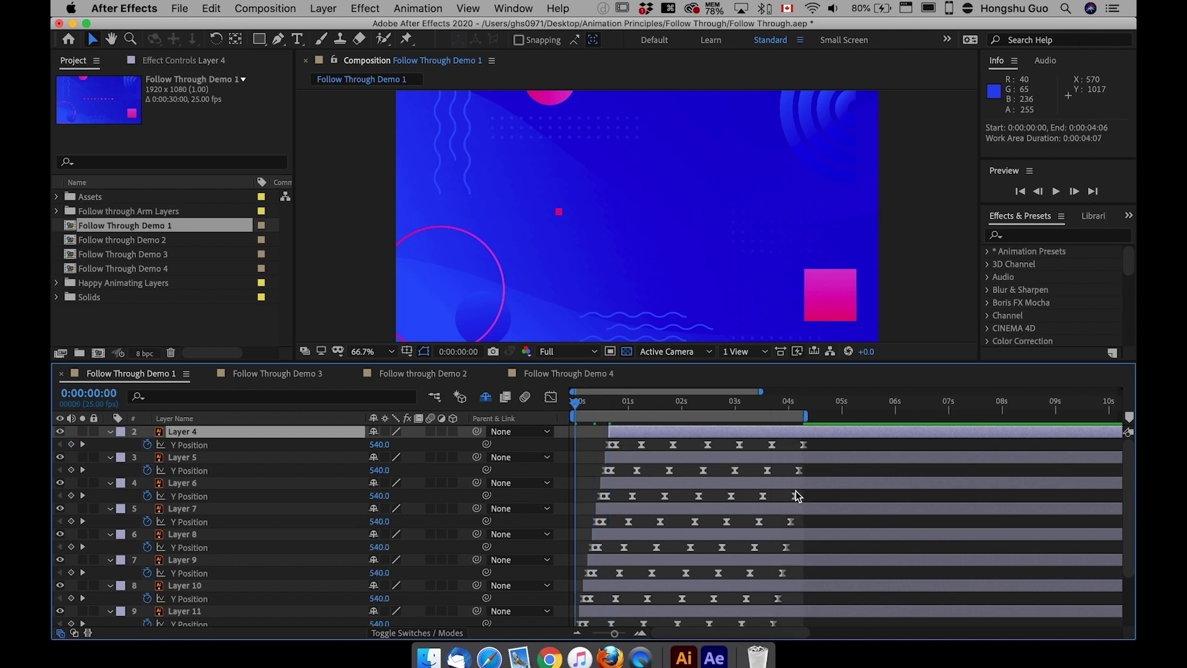
pyautogui.press('space')
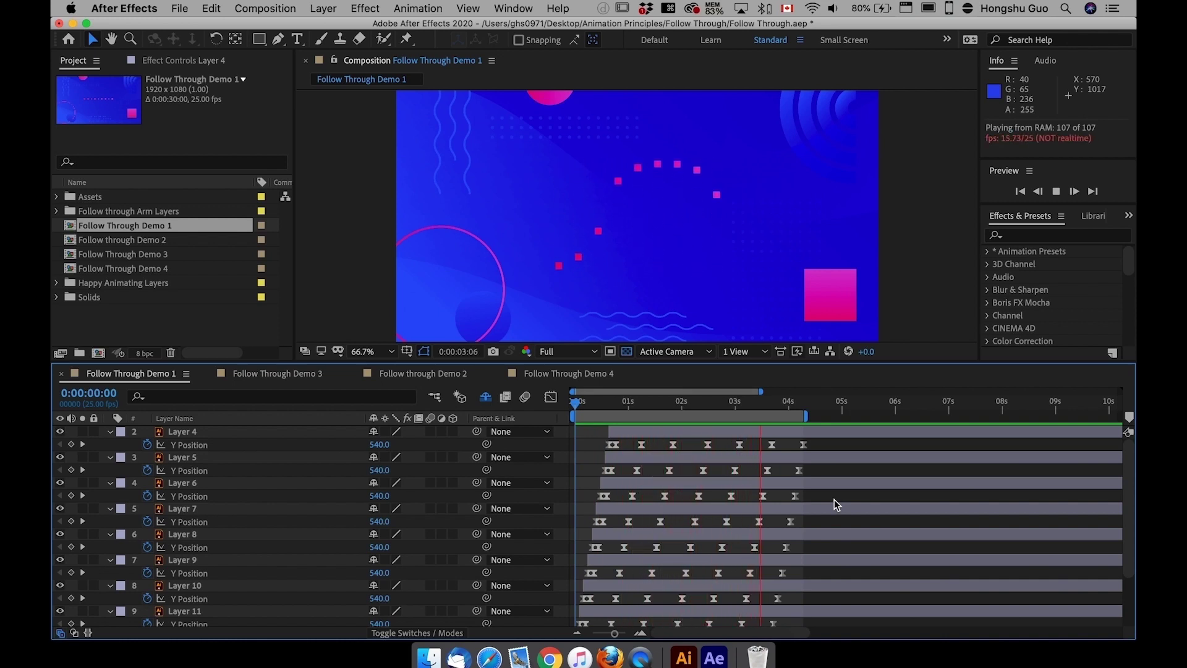
pyautogui.press('space')
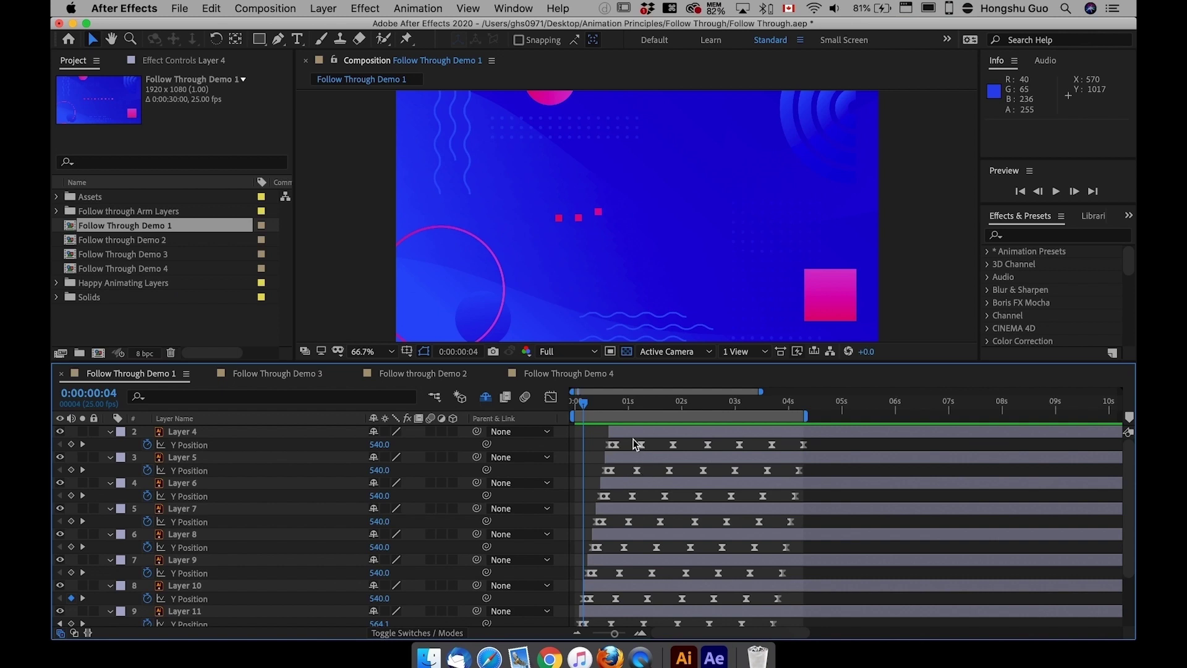
# Step: Scrub to 0:00:00:20 to inspect the offset between the squares and replay the animation from the start
pyautogui.moveTo(583, 403); pyautogui.dragTo(619, 403)
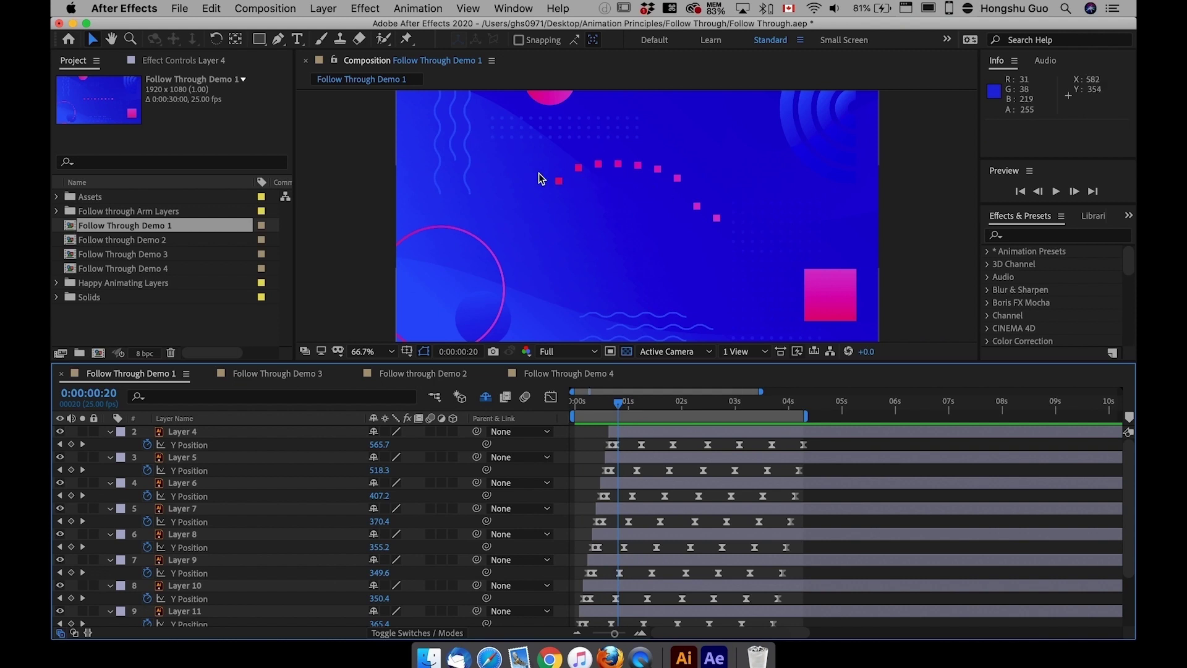
pyautogui.click(569, 403)
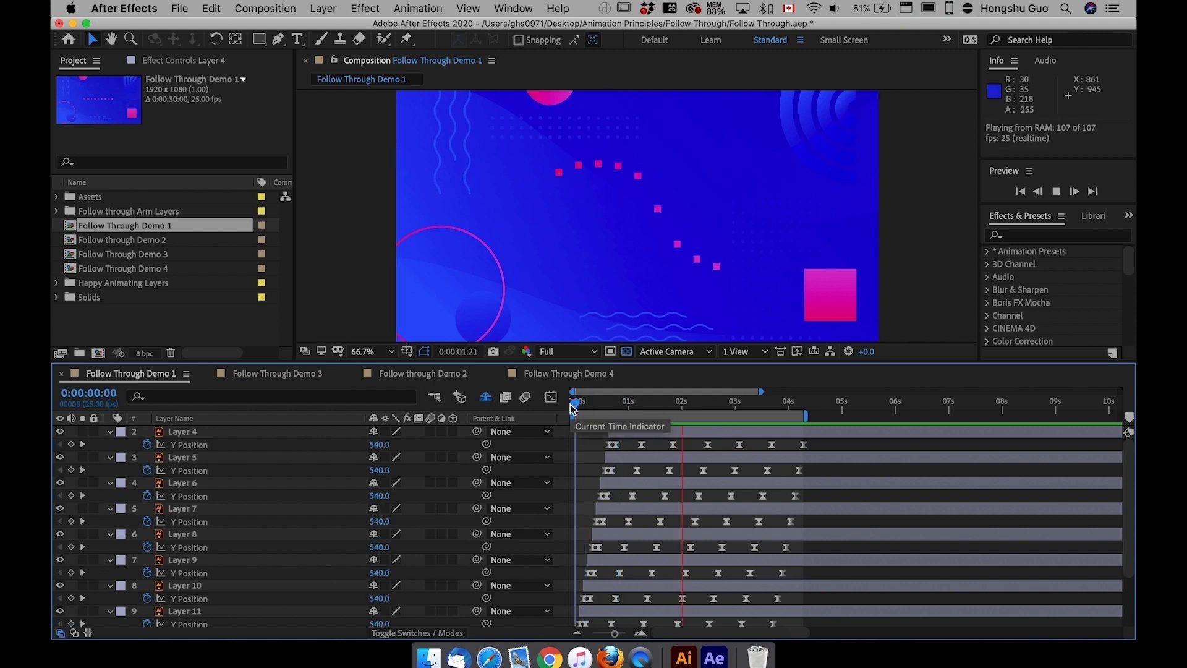
pyautogui.press('space')
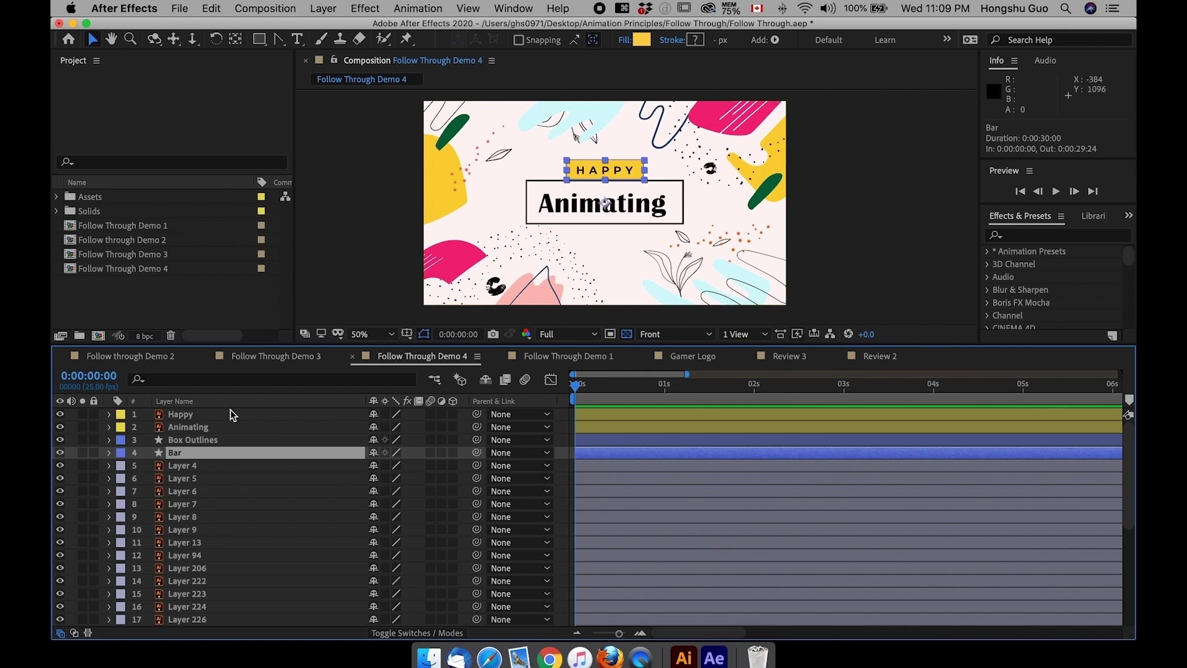
# Step: In Follow Through Demo 4, toggle the visibility of the Bar, Box Outlines, Animating and Happy layers to identify each element
pyautogui.click(61, 453)
pyautogui.click(60, 453)
pyautogui.click(115, 442)
pyautogui.click(60, 439)
pyautogui.click(60, 439)
pyautogui.click(193, 428)
pyautogui.click(60, 427)
pyautogui.click(60, 427)
pyautogui.click(172, 417)
pyautogui.click(62, 417)
pyautogui.click(62, 416)
# Step: Reveal the Bar layer's Position property and separate it into X and Y dimensions
pyautogui.click(185, 453)
pyautogui.press('p')
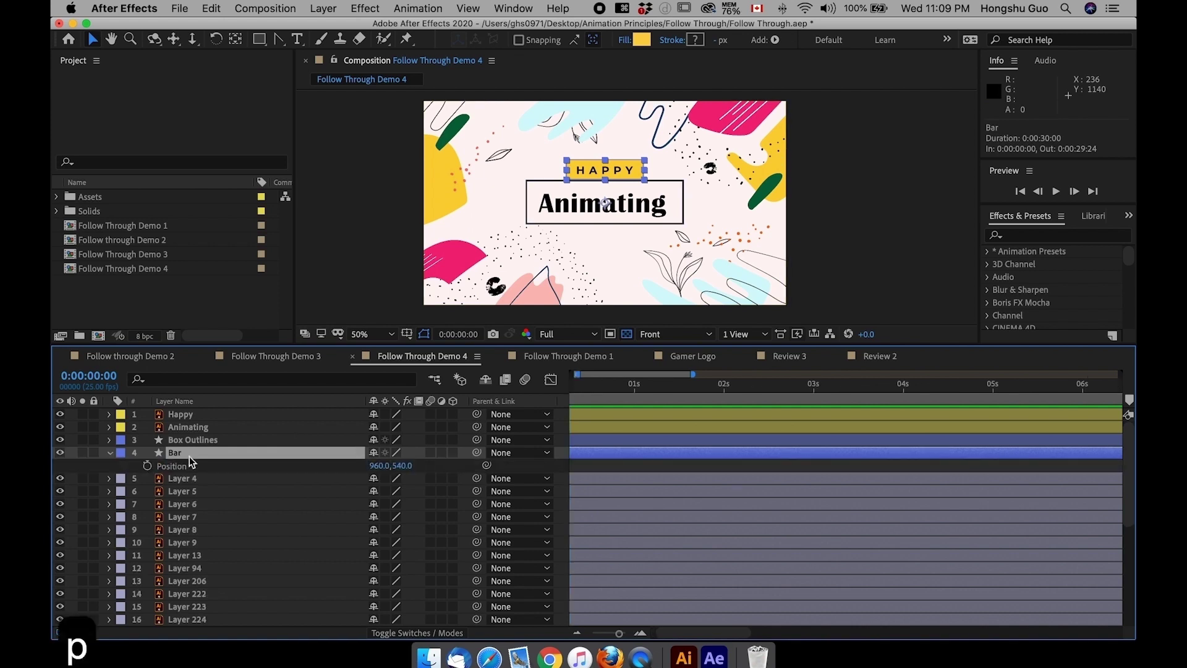
pyautogui.rightClick(177, 465)
pyautogui.click(203, 465)
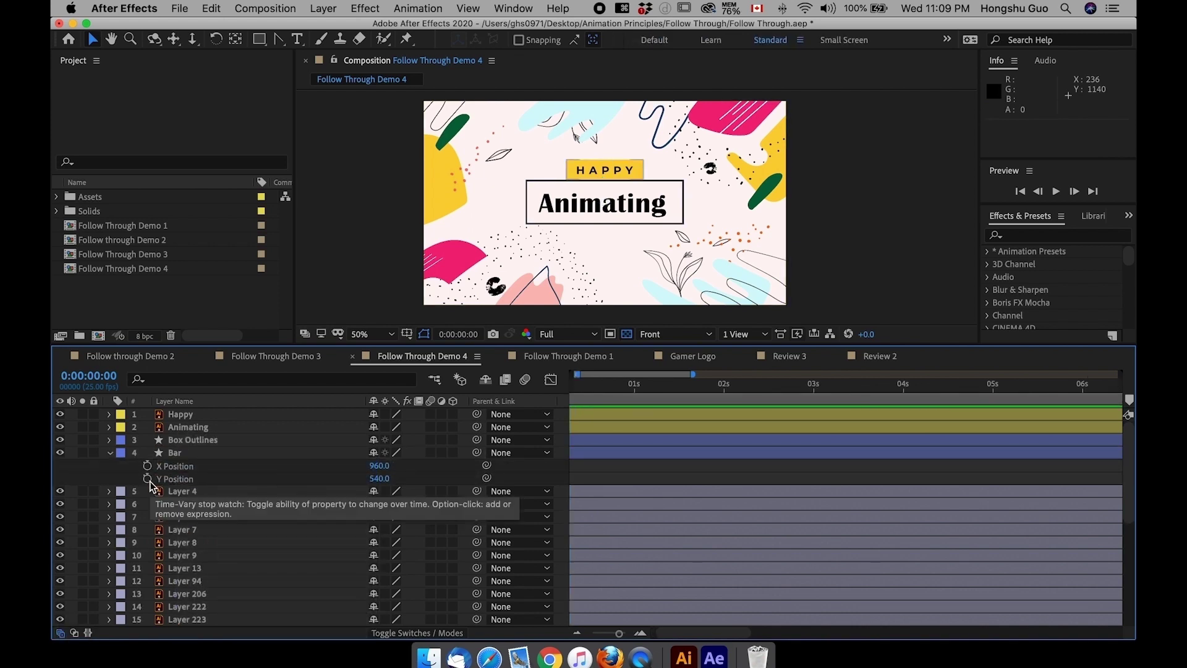
# Step: Add a Y Position keyframe to the Bar layer at 0:00:00:15, keeping its value of 540
pyautogui.moveTo(618, 633); pyautogui.dragTo(615, 633)
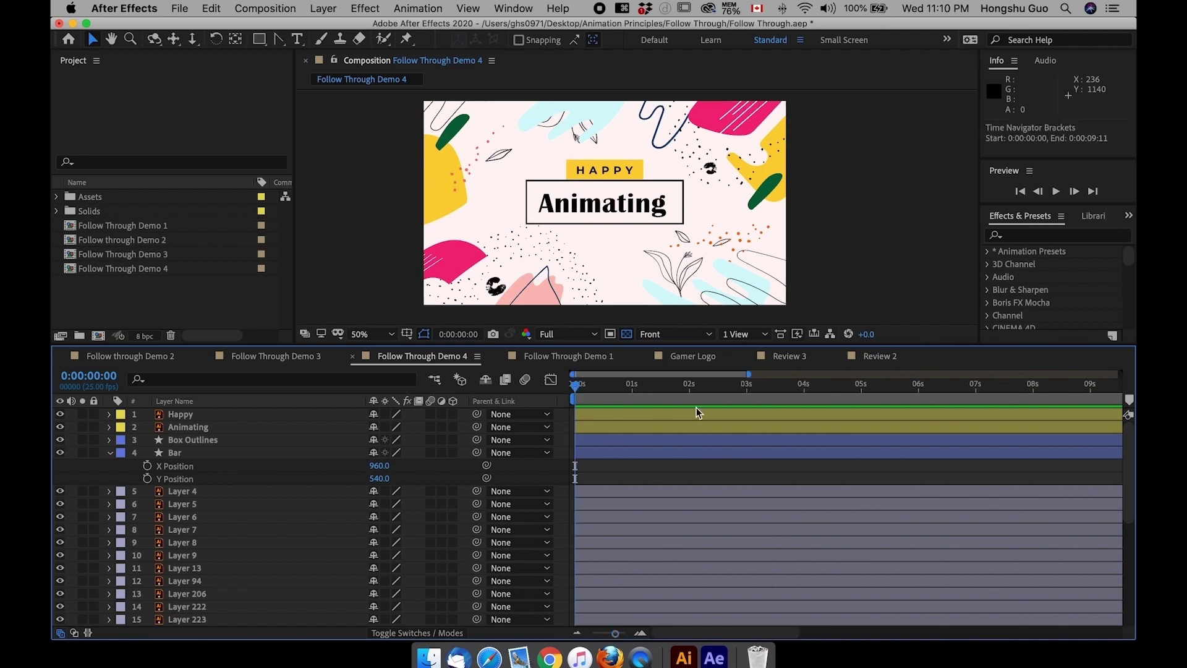
pyautogui.press('shift+super+Right')
pyautogui.press('super+Right')
pyautogui.press('super+Right')
pyautogui.press('super+Right')
pyautogui.press('super+Right')
pyautogui.press('super+Right')
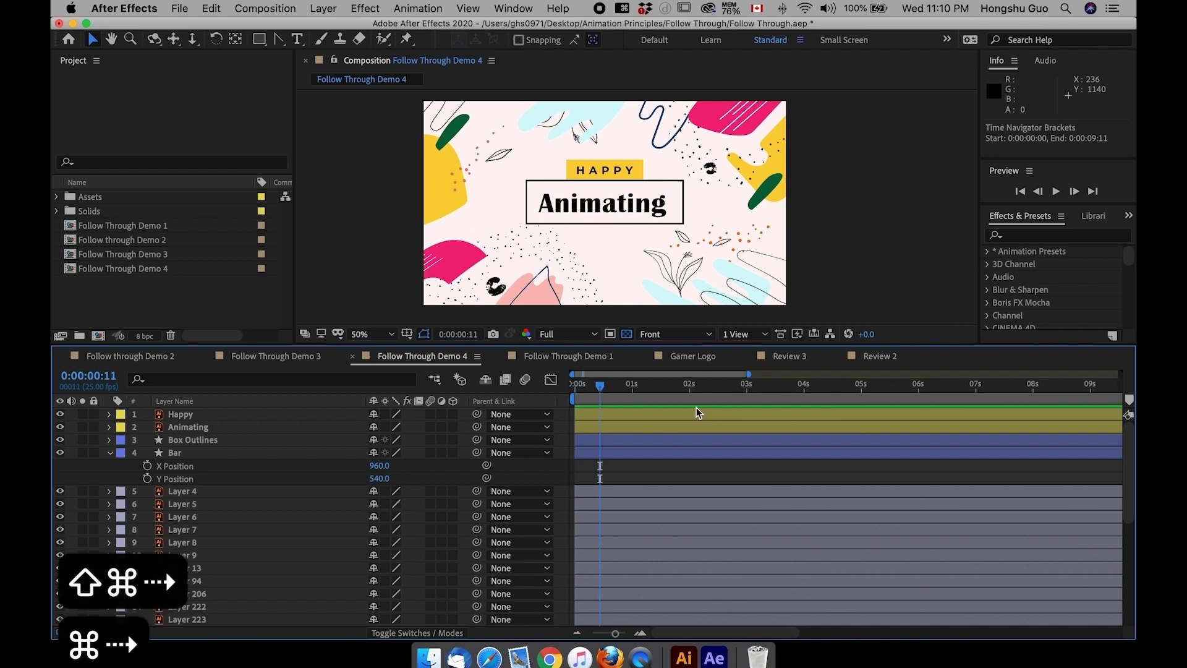
pyautogui.click(148, 478)
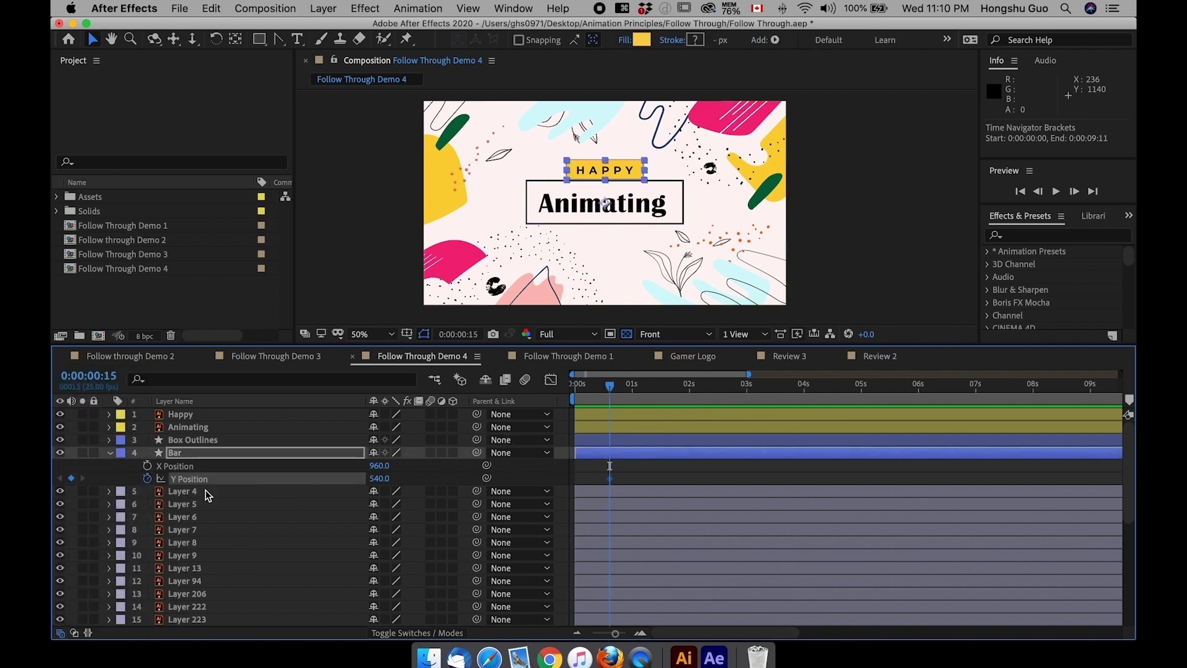
# Step: Set the Bar layer's Y Position to 1341 at 0:00:00:00 so it starts below the frame
pyautogui.click(577, 386)
pyautogui.moveTo(379, 478); pyautogui.dragTo(592, 465)
pyautogui.click(647, 475)
# Step: Apply Easy Ease to both of the Bar layer's Y Position keyframes
pyautogui.moveTo(616, 633); pyautogui.dragTo(625, 634)
pyautogui.click(560, 480)
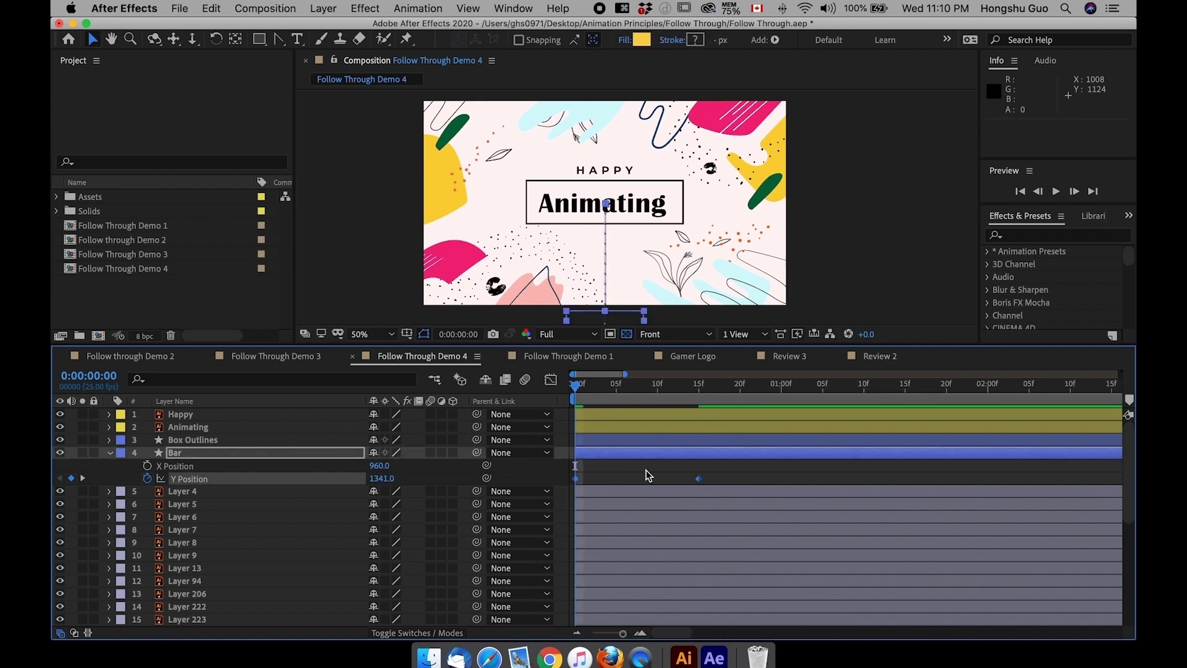
pyautogui.press('F10')
pyautogui.press('F9')
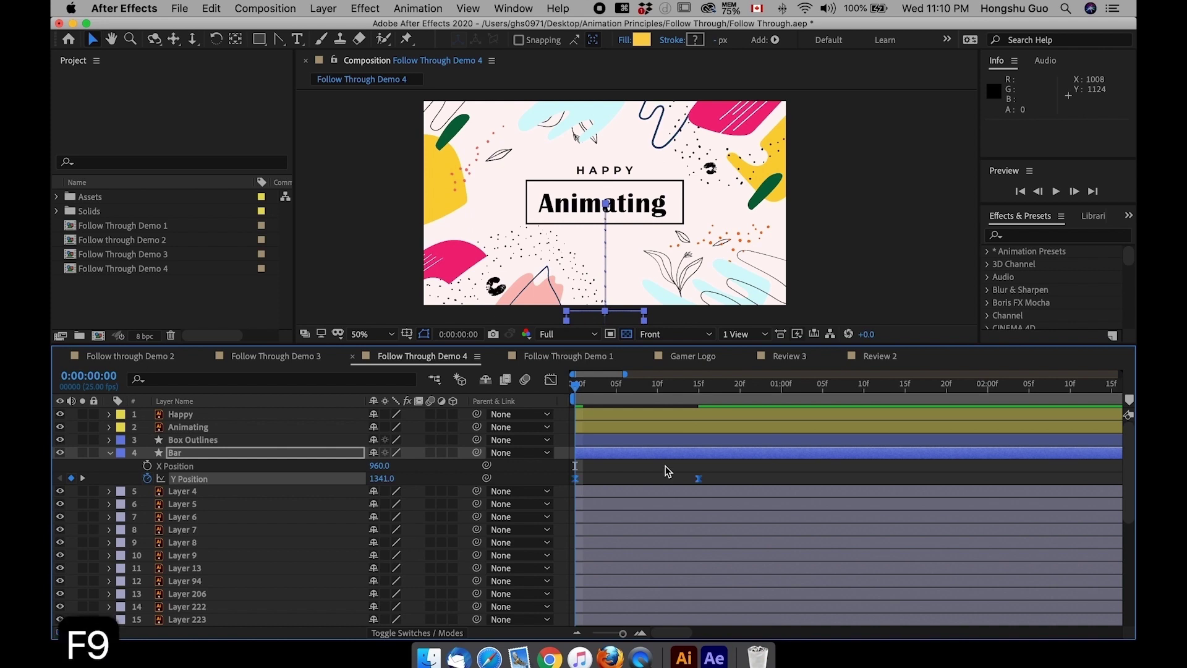
# Step: Show the Bar layer's Y Position as a value graph in the Graph Editor and fit the curve to view
pyautogui.hotkey('shift', 'F3')
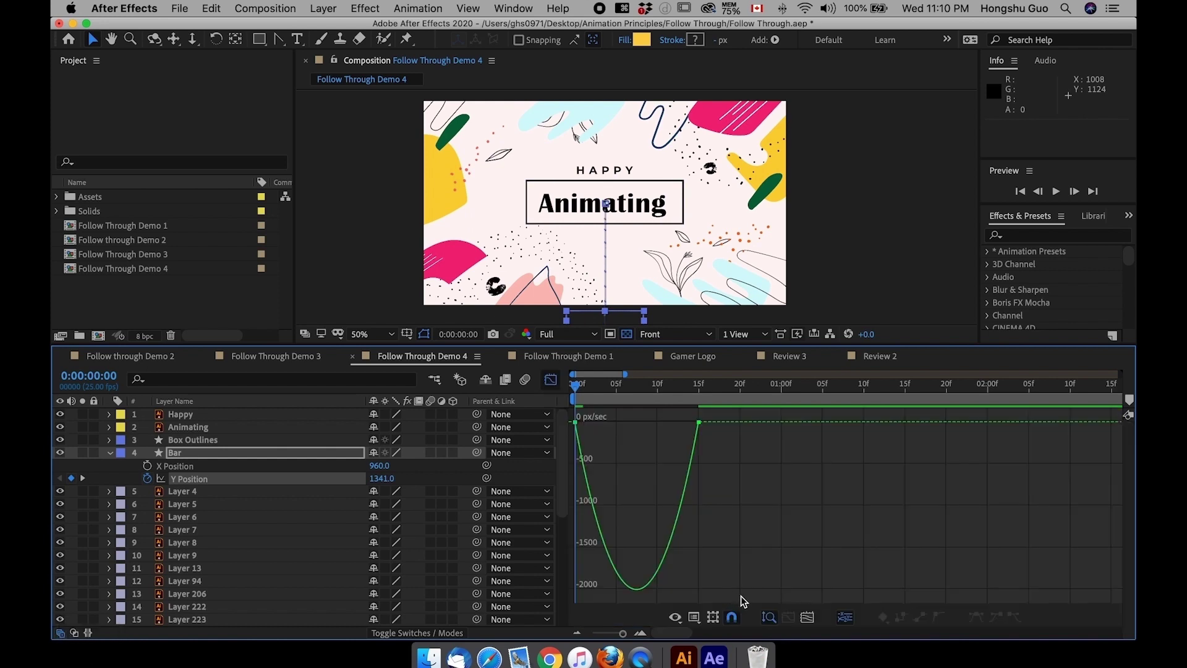
pyautogui.click(695, 616)
pyautogui.click(727, 489)
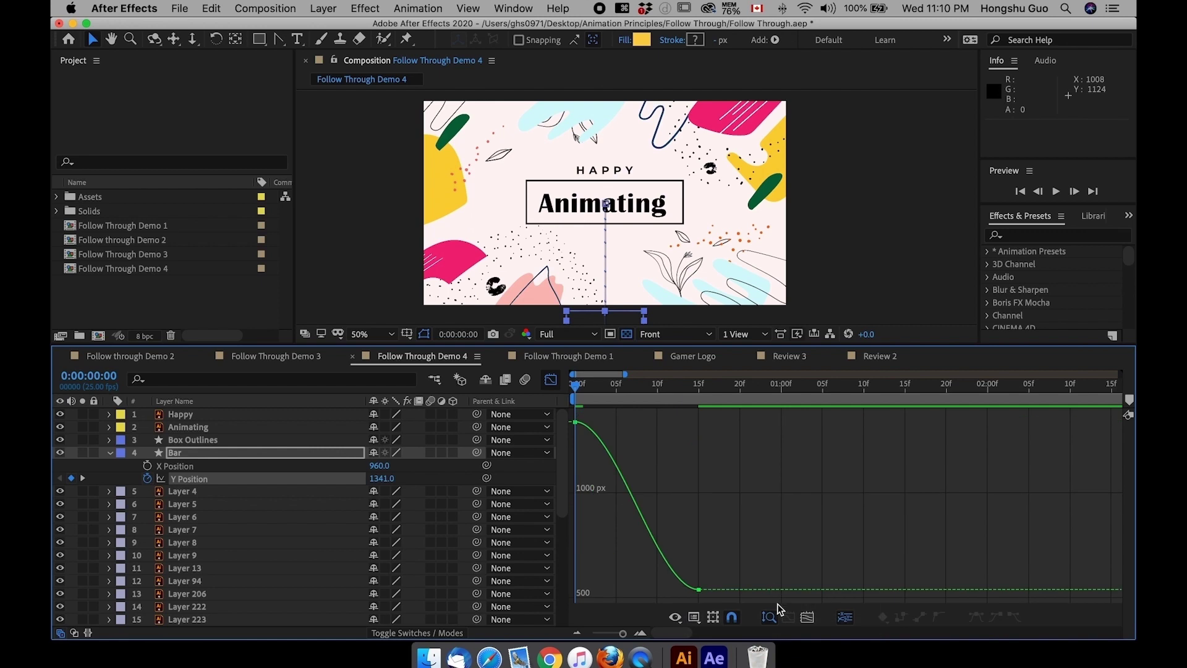
pyautogui.click(807, 617)
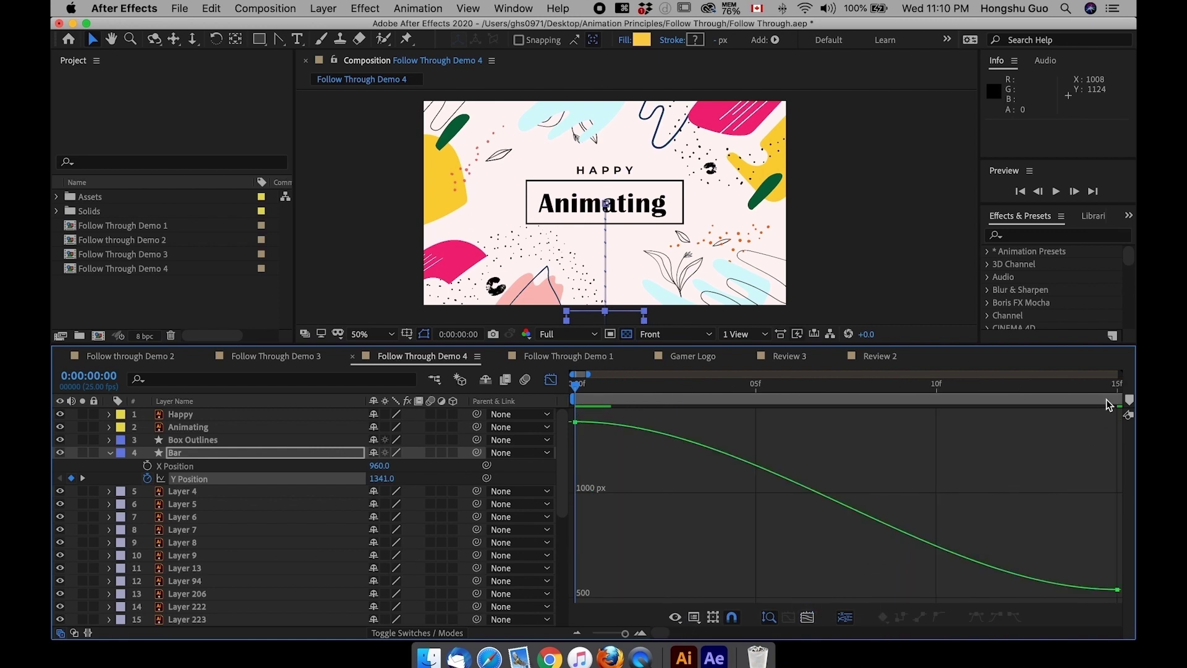
# Step: Add a Y Position keyframe on the Bar curve at 0:00:00:12 and move it to about 393 px as an overshoot
pyautogui.moveTo(1106, 403); pyautogui.dragTo(1006, 408)
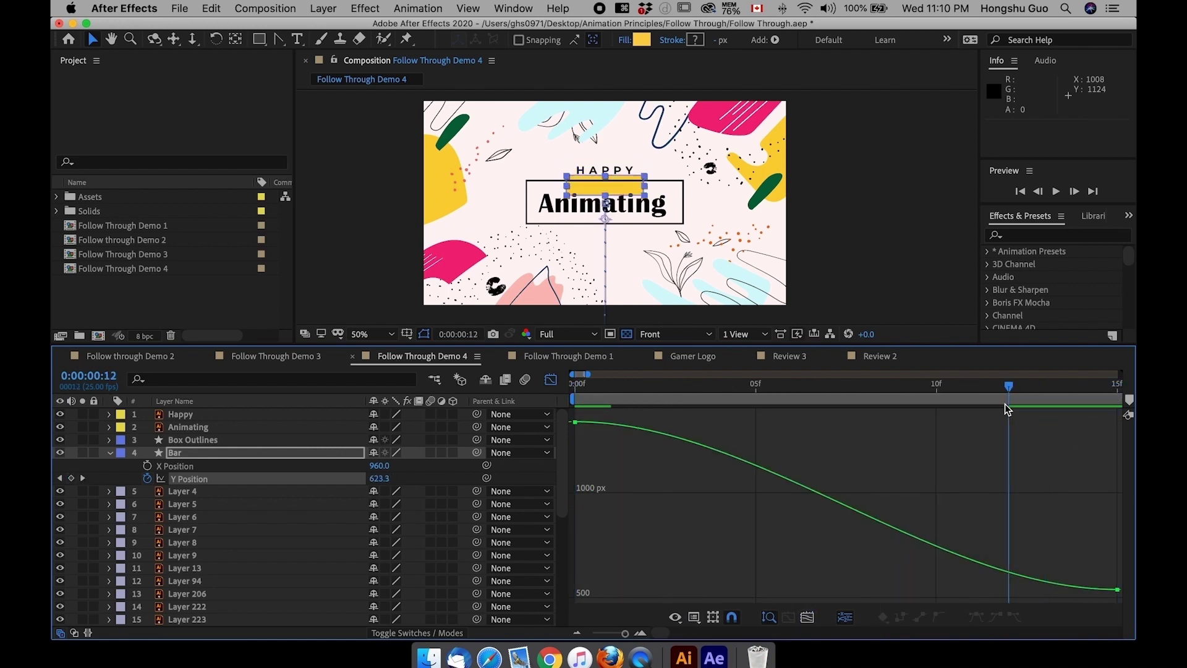
pyautogui.keyDown('super'); pyautogui.click(1027, 567); pyautogui.keyUp('super')
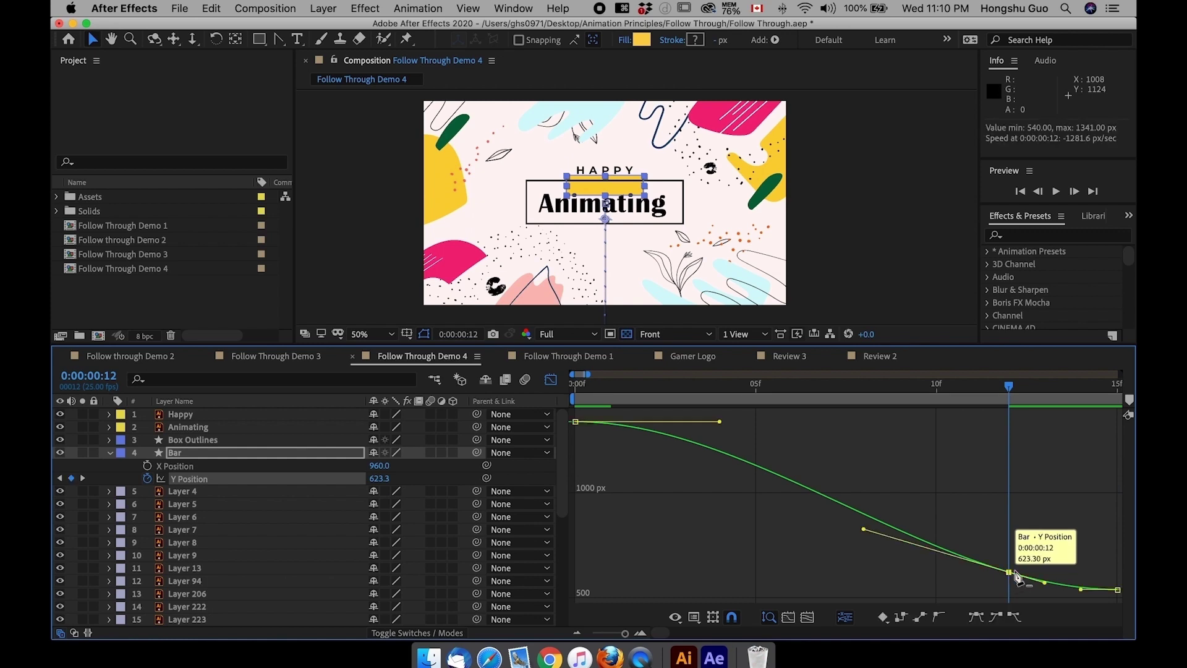
pyautogui.moveTo(1059, 496); pyautogui.dragTo(983, 488)
pyautogui.moveTo(931, 565); pyautogui.dragTo(976, 582)
# Step: Lengthen the horizontal easing handles of Bar's first keyframe and its overshoot keyframe to smooth the Y Position curve
pyautogui.hscroll(-3, 655, 463)
pyautogui.moveTo(720, 421); pyautogui.dragTo(842, 421)
pyautogui.moveTo(1025, 564); pyautogui.dragTo(917, 565)
pyautogui.click(944, 594)
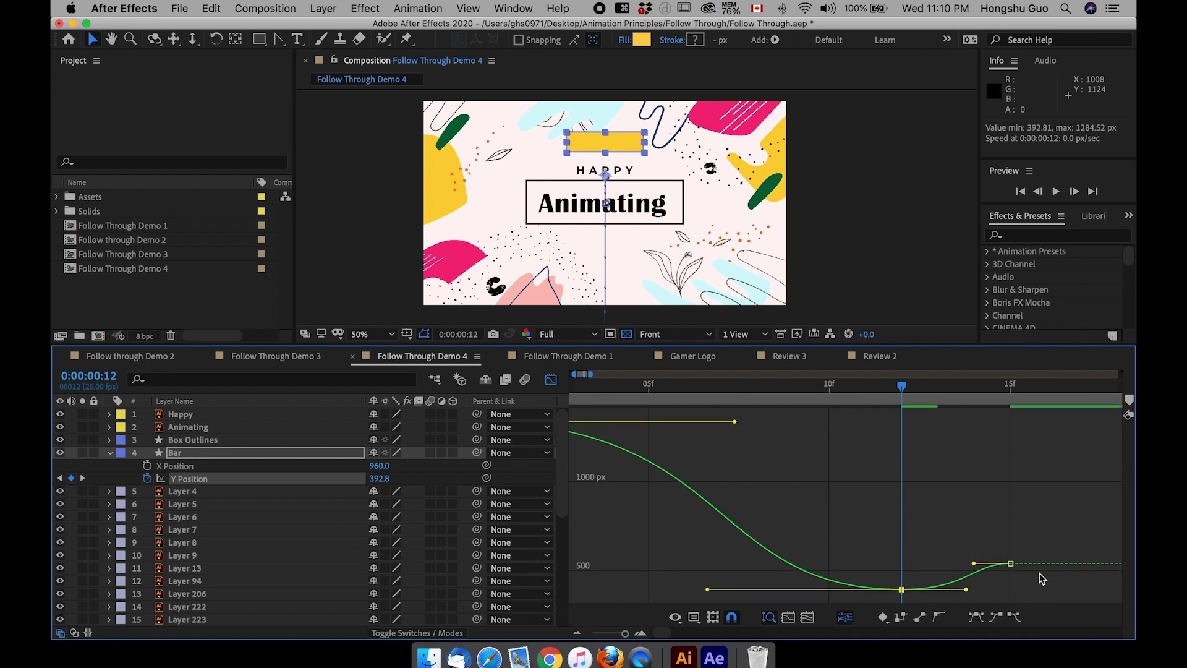
# Step: Lengthen the incoming easing handle of Bar's last Y Position keyframe, then leave the Graph Editor and preview from the start
pyautogui.click(1010, 563)
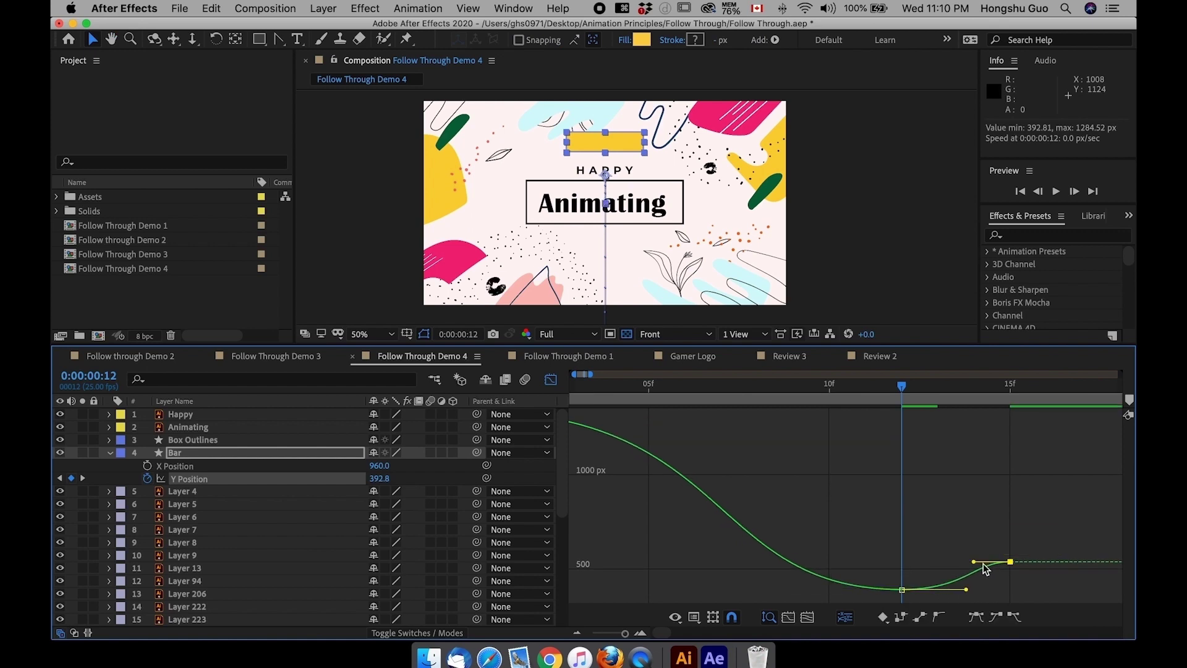
pyautogui.click(551, 380)
pyautogui.moveTo(624, 633); pyautogui.dragTo(617, 633)
pyautogui.click(638, 488)
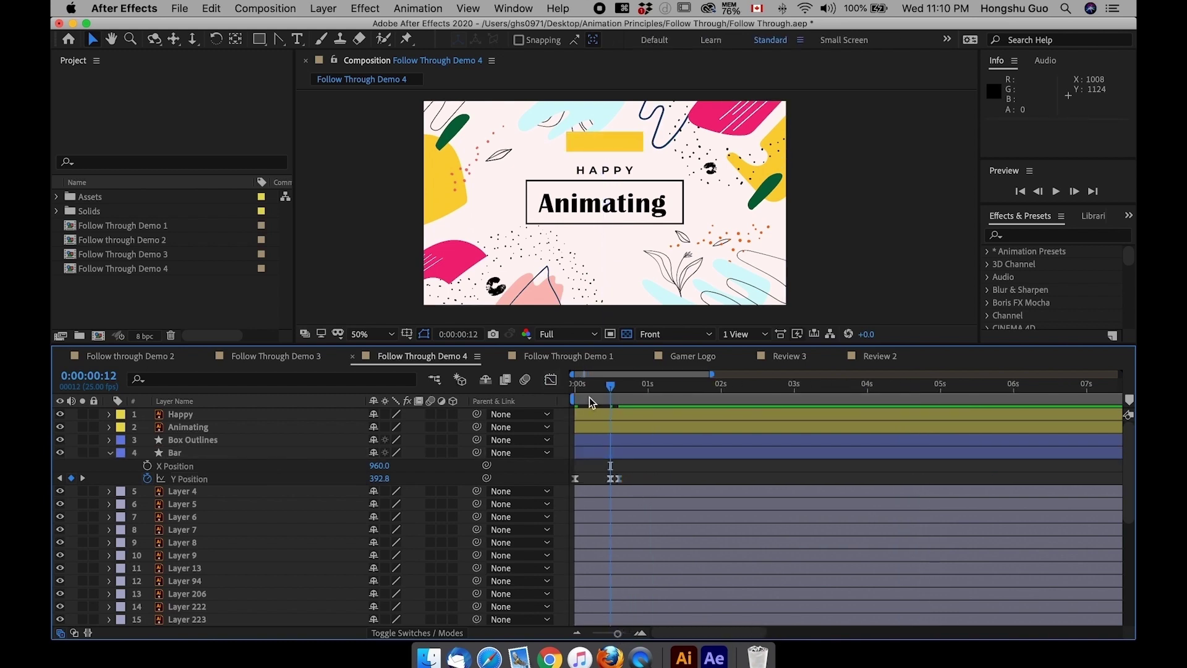
pyautogui.click(579, 387)
pyautogui.press('space')
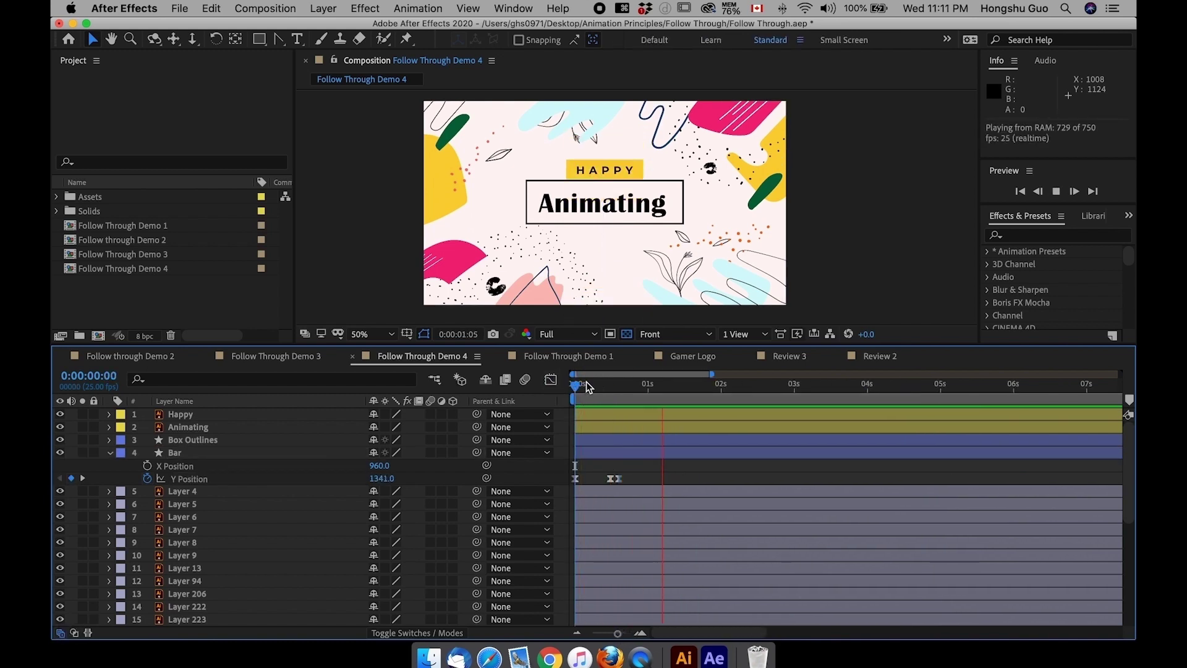
# Step: Set Bar's overshoot Y Position at 0:00:00:12 to 452.8 and preview the animation
pyautogui.click(610, 384)
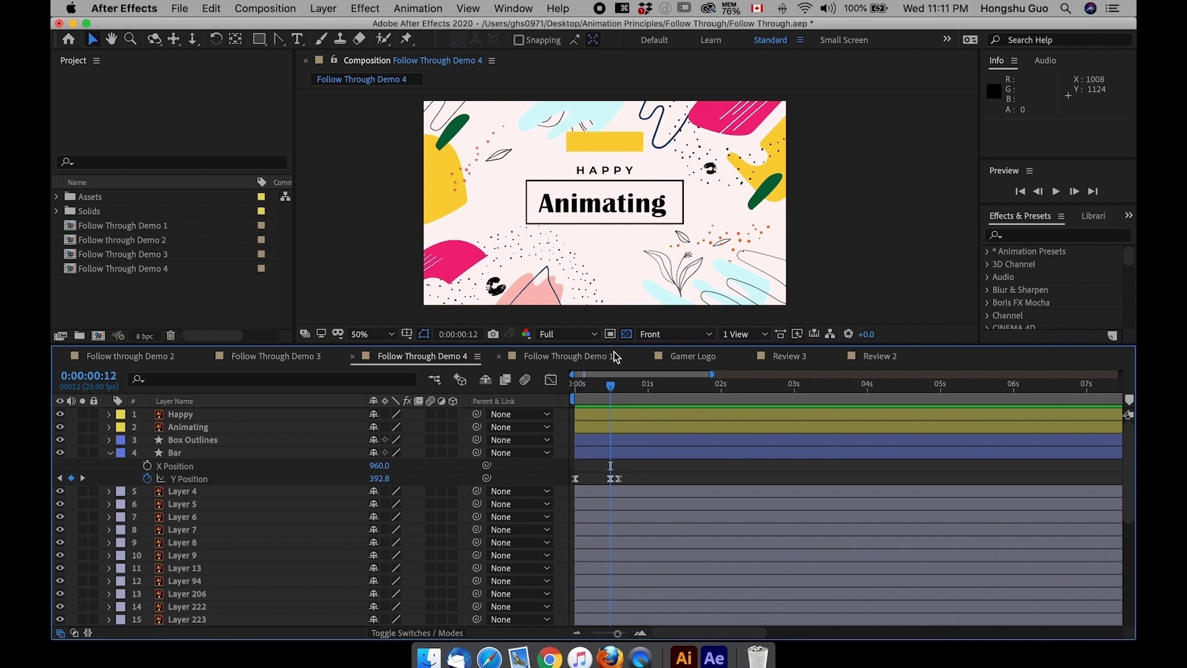
pyautogui.click(379, 478)
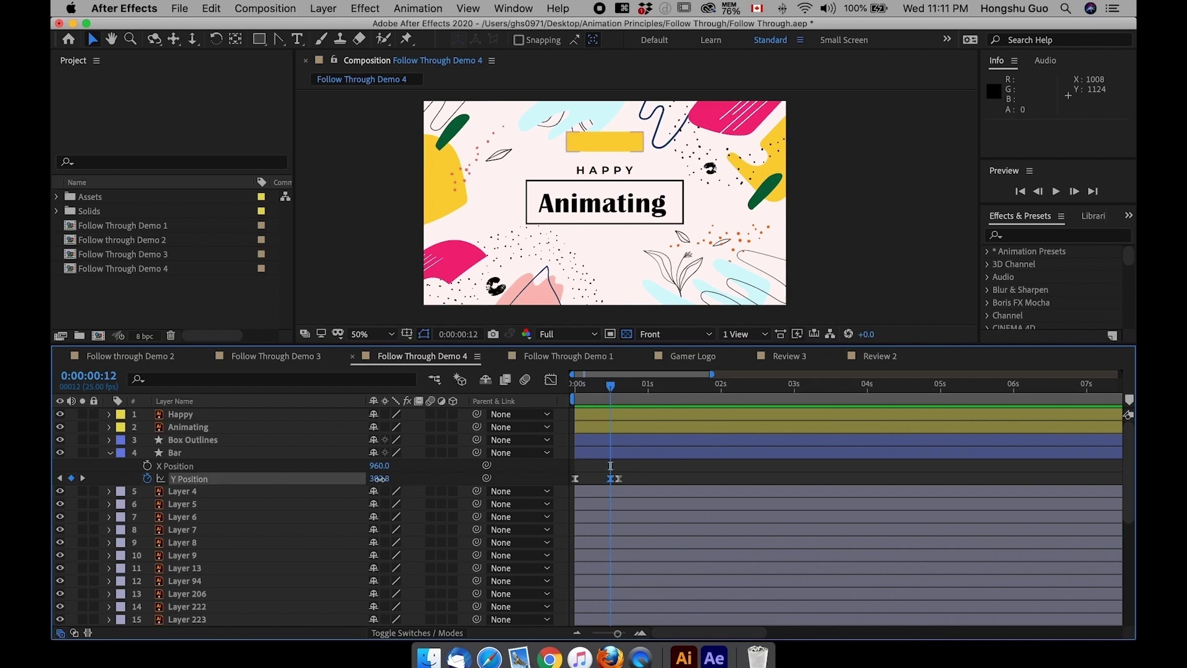
pyautogui.moveTo(381, 479); pyautogui.dragTo(415, 478)
pyautogui.click(595, 467)
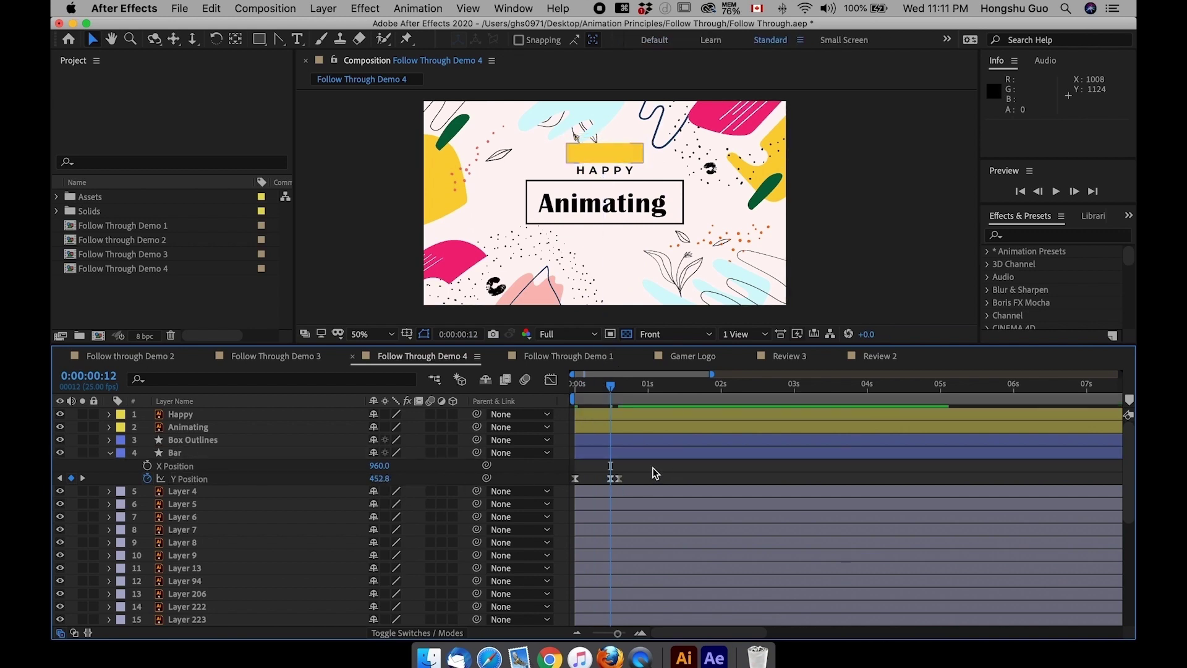
pyautogui.press('space')
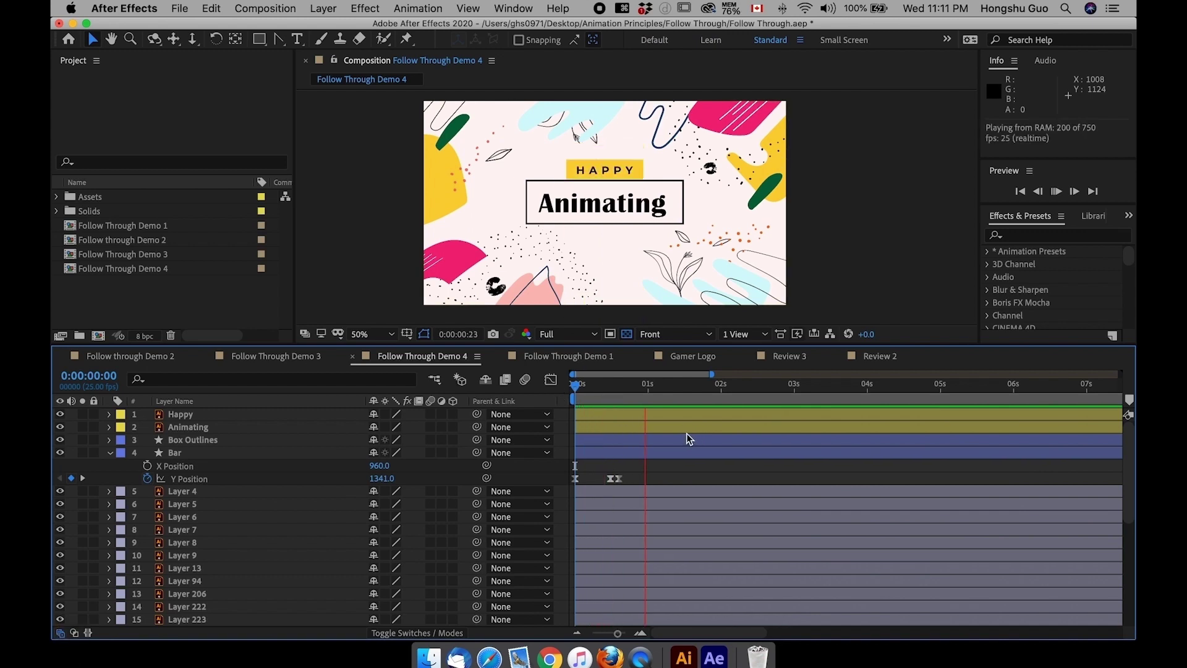
pyautogui.press('space')
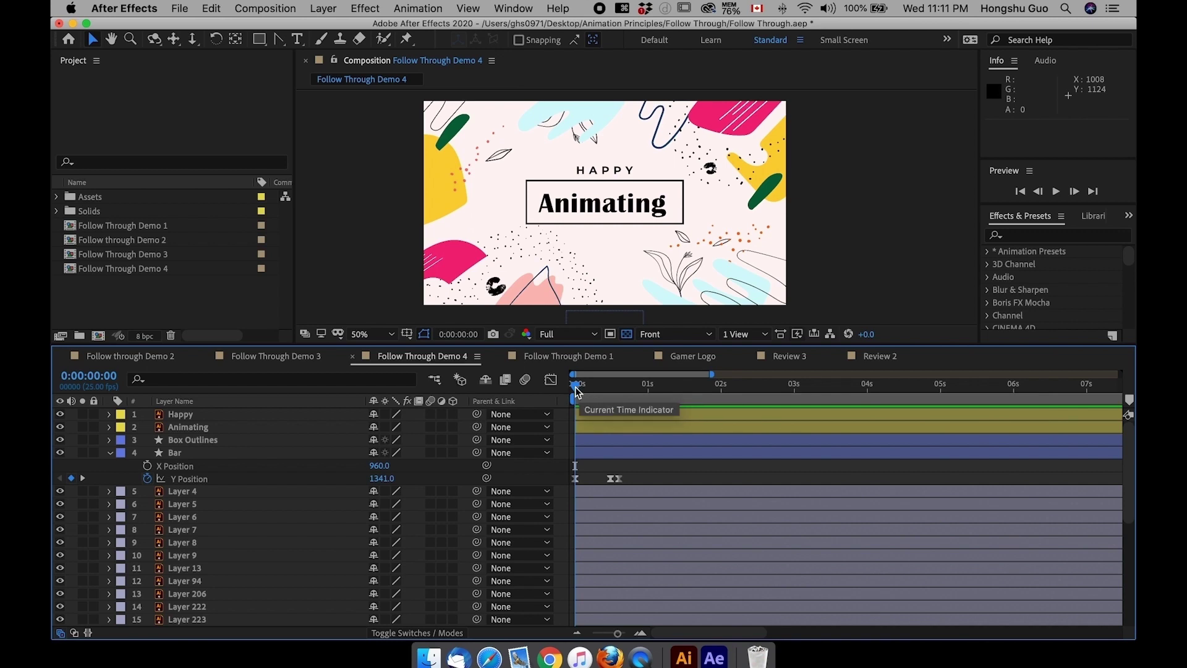
# Step: Reveal the Path property inside the Bar layer's Group 1 and enable keyframing for it at 0:00:00:04
pyautogui.moveTo(576, 389)
pyautogui.mouseDown()
pyautogui.moveTo(612, 388)
pyautogui.moveTo(577, 388)
pyautogui.moveTo(593, 389)
pyautogui.mouseUp()
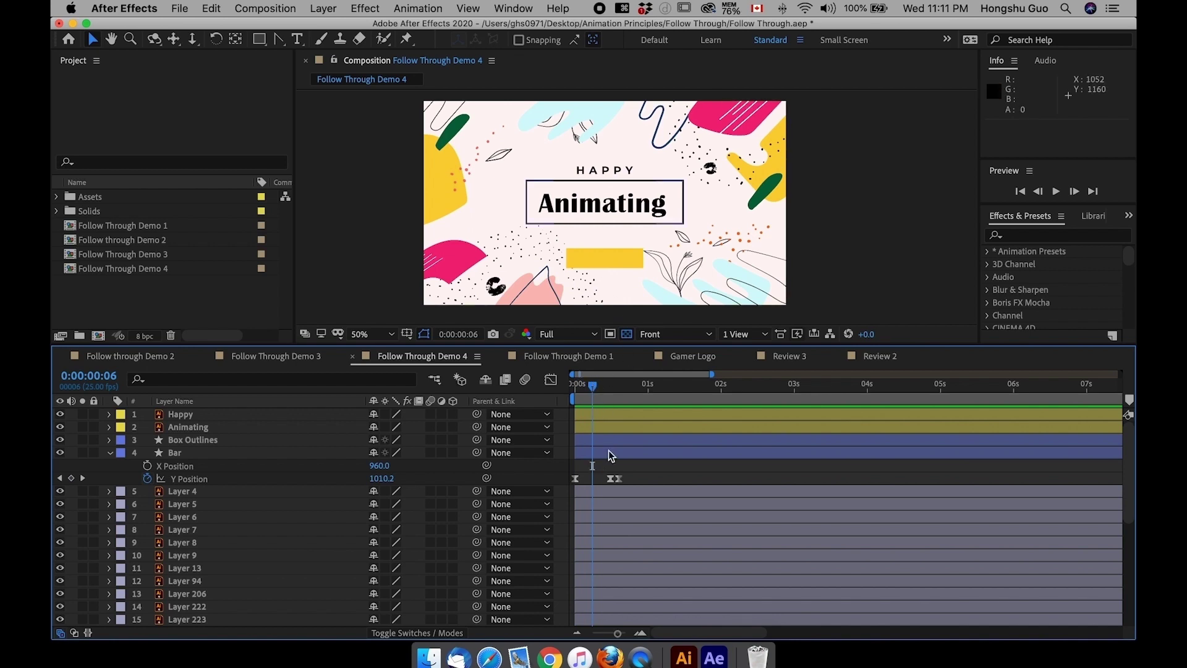
pyautogui.click(608, 453)
pyautogui.press('super+equal')
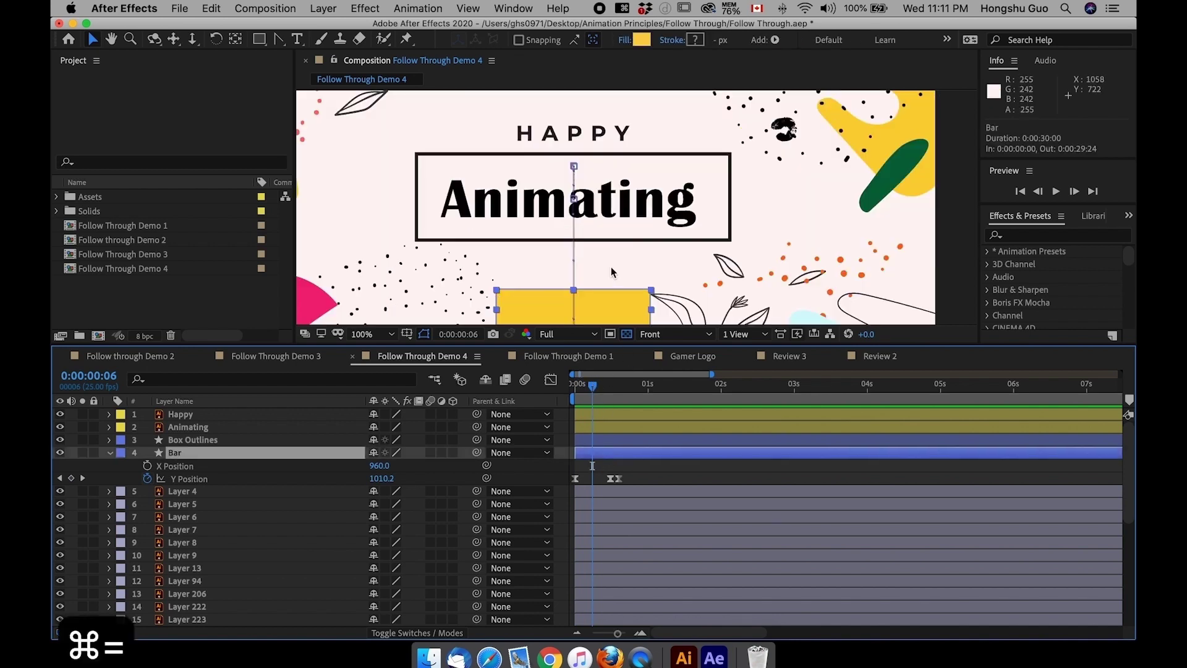
pyautogui.moveTo(625, 268); pyautogui.dragTo(631, 225)
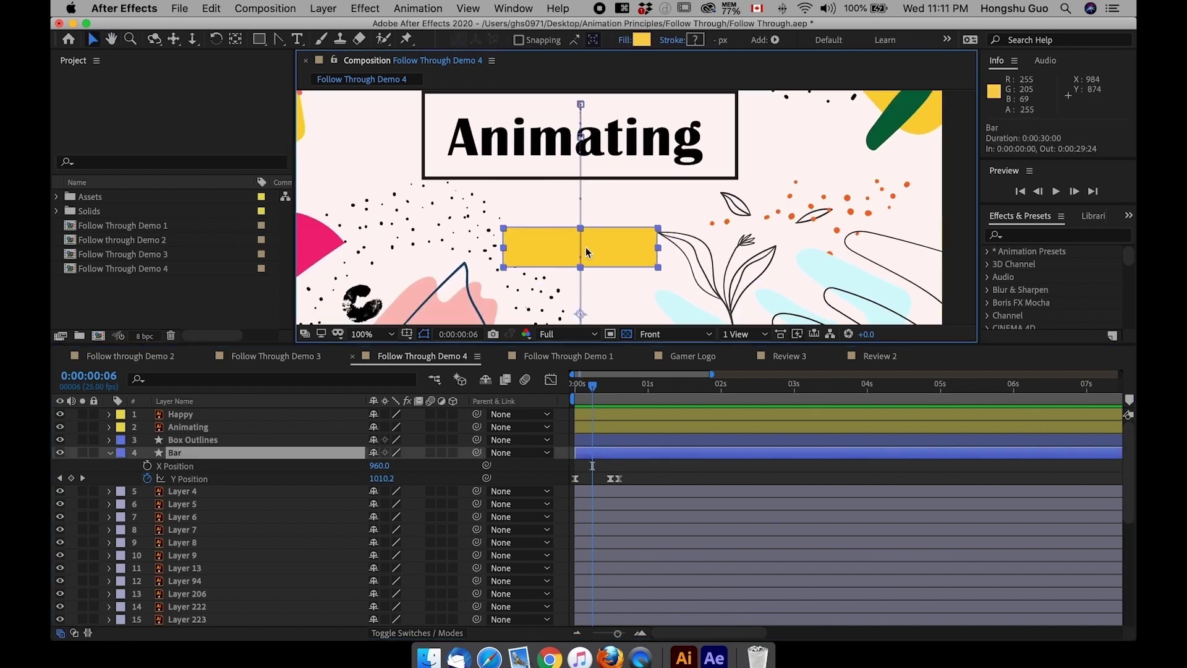
pyautogui.moveTo(591, 387); pyautogui.dragTo(587, 388)
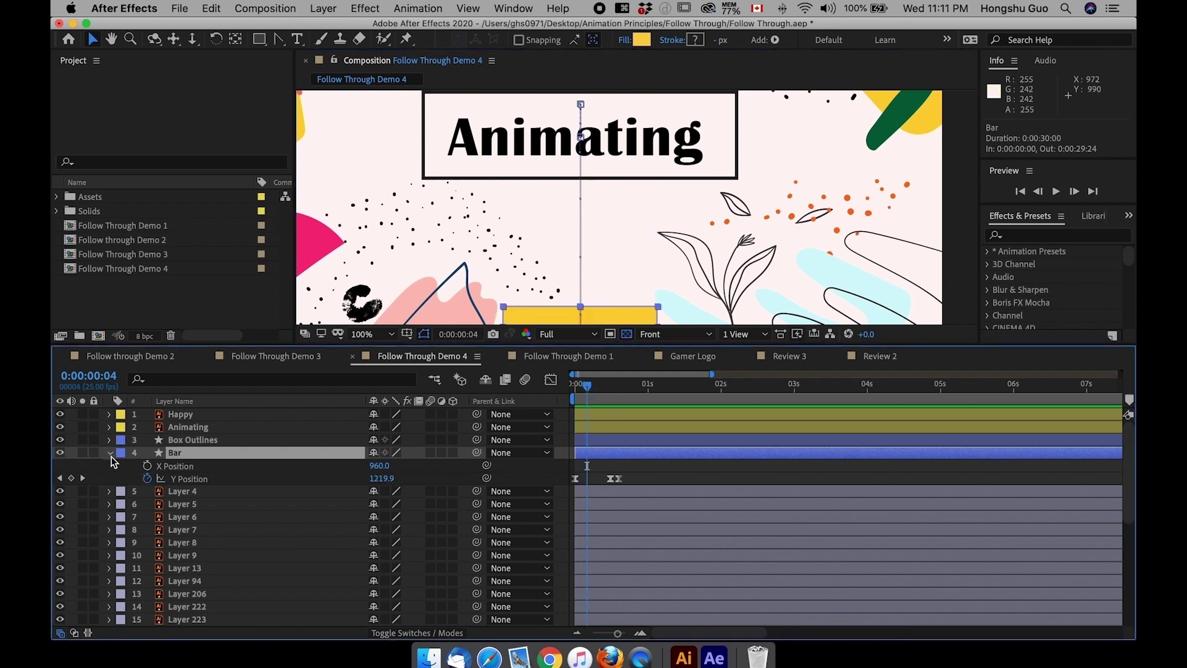
pyautogui.click(110, 453)
pyautogui.click(110, 453)
pyautogui.click(124, 467)
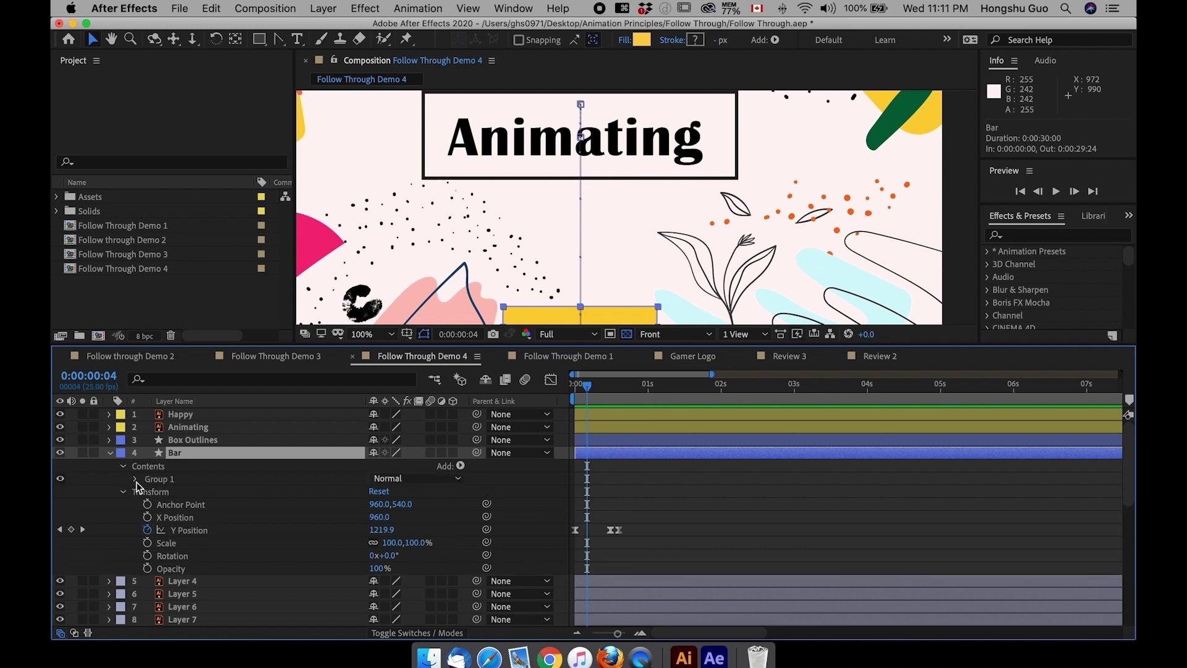
pyautogui.click(136, 480)
pyautogui.click(149, 493)
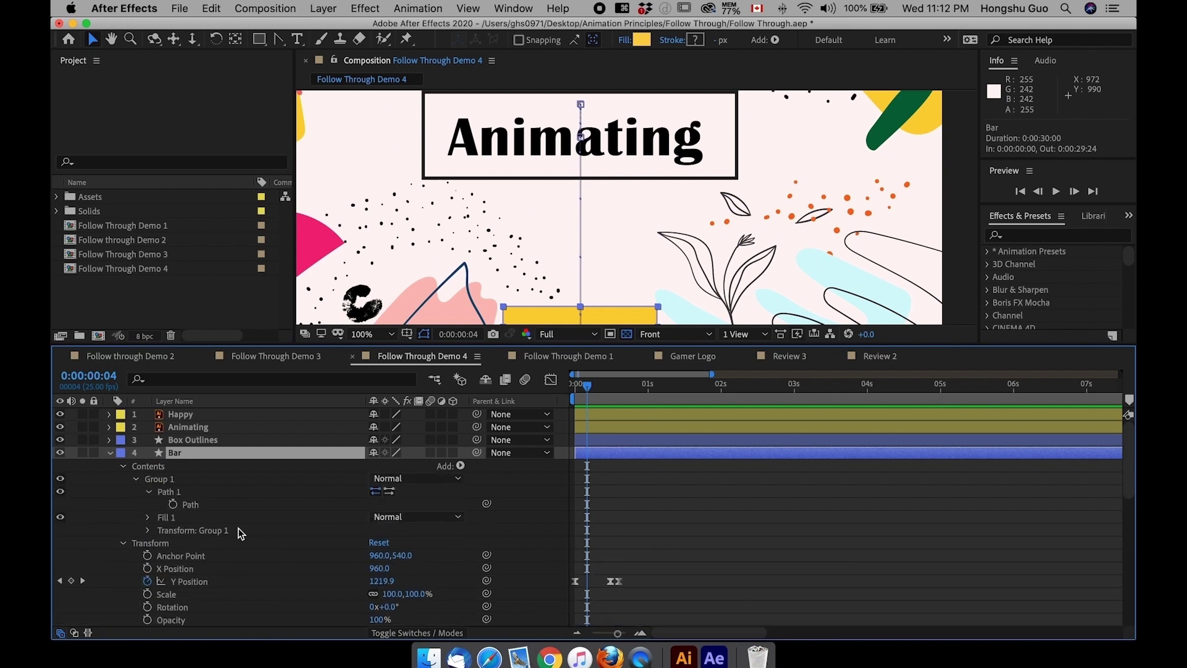
pyautogui.click(173, 504)
# Step: Move Bar's Path keyframe to 0:00:00:15, where the bar rests behind the HAPPY text
pyautogui.moveTo(589, 388); pyautogui.dragTo(619, 393)
pyautogui.press('space')
pyautogui.moveTo(663, 128); pyautogui.dragTo(666, 237)
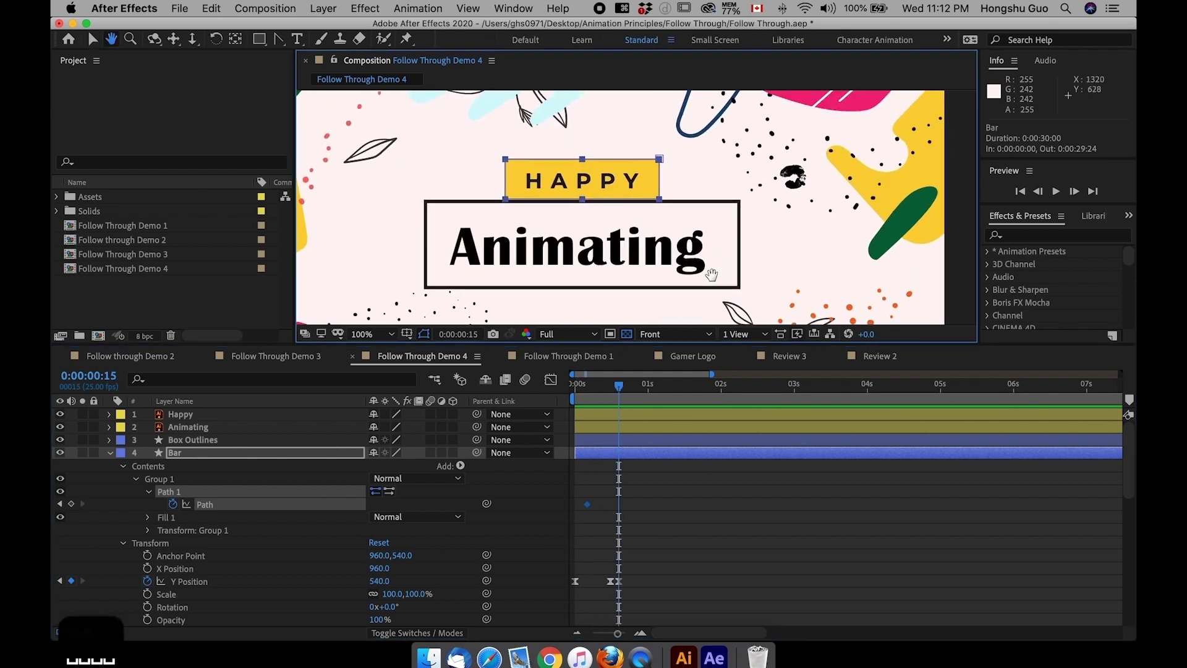
pyautogui.moveTo(588, 504); pyautogui.dragTo(618, 504)
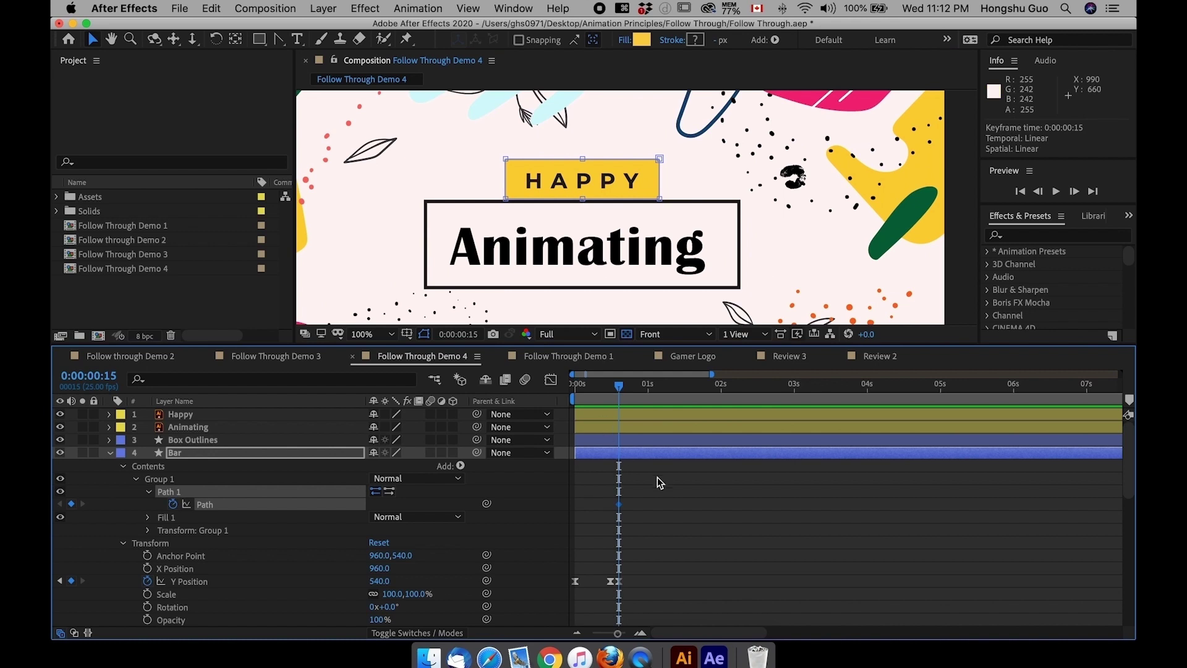
# Step: At 0:00:00:06, use the Add Vertex tool at the middle of the Bar path's bottom and top edges
pyautogui.moveTo(579, 390); pyautogui.dragTo(595, 386)
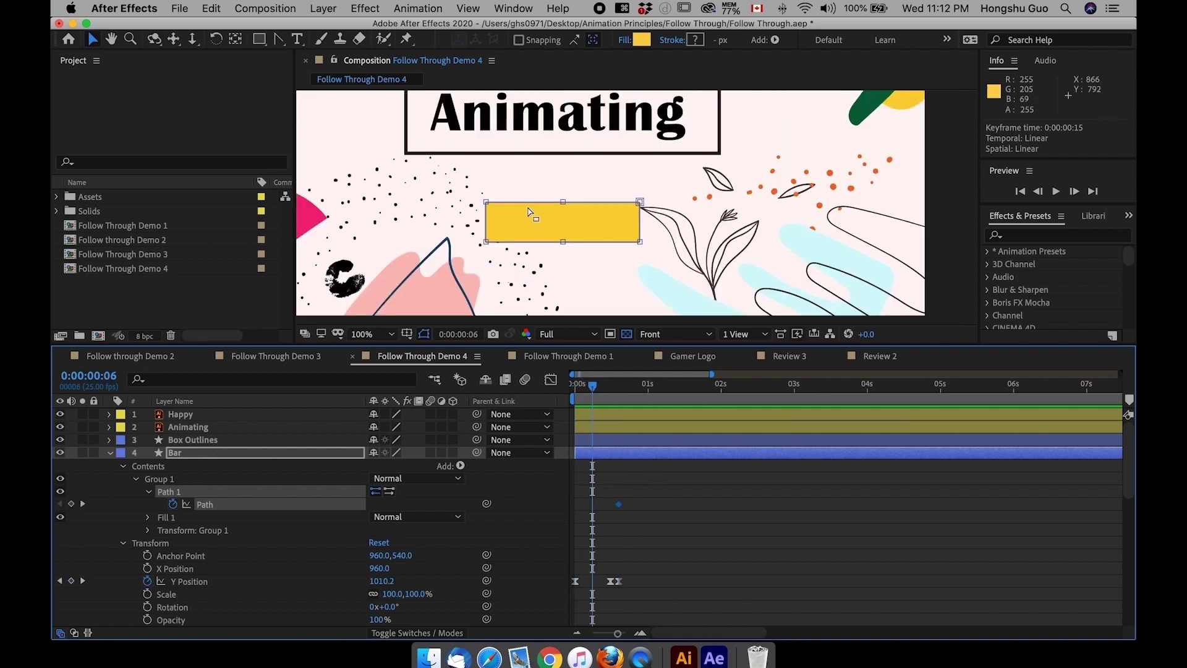
pyautogui.moveTo(279, 39); pyautogui.dragTo(366, 59)
pyautogui.click(564, 241)
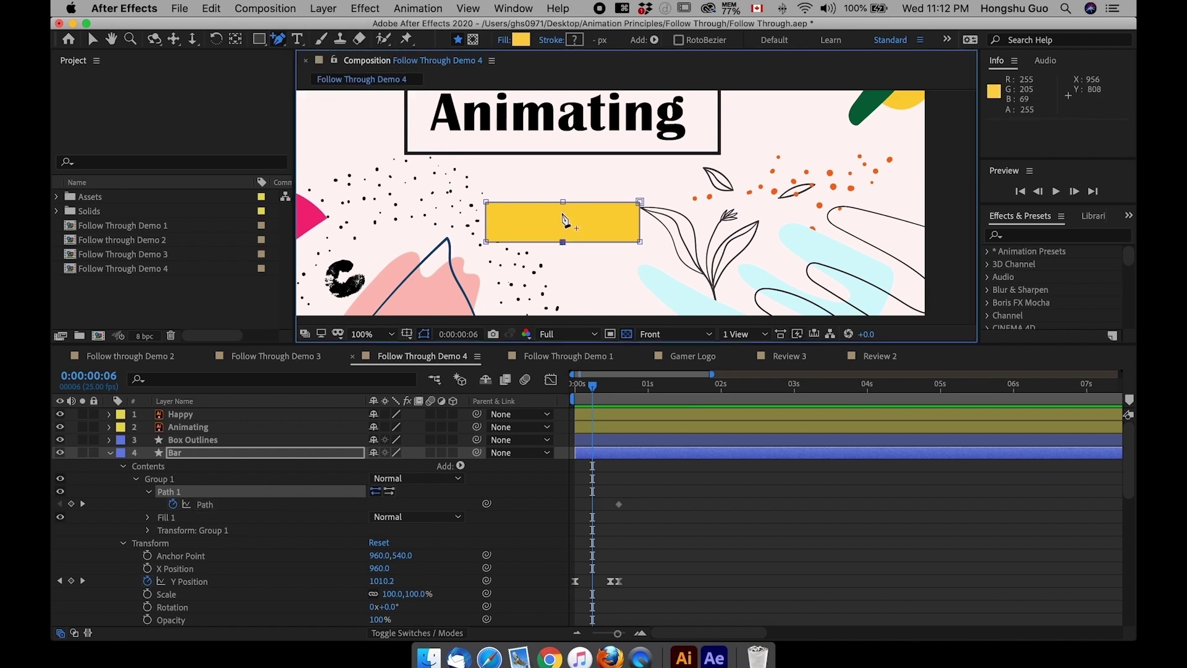
pyautogui.click(562, 202)
# Step: Reshape the Bar path into an upward chevron at 0:00:00:06 by lowering its top vertices and raising both middle vertices
pyautogui.press('v')
pyautogui.moveTo(463, 189); pyautogui.dragTo(643, 222)
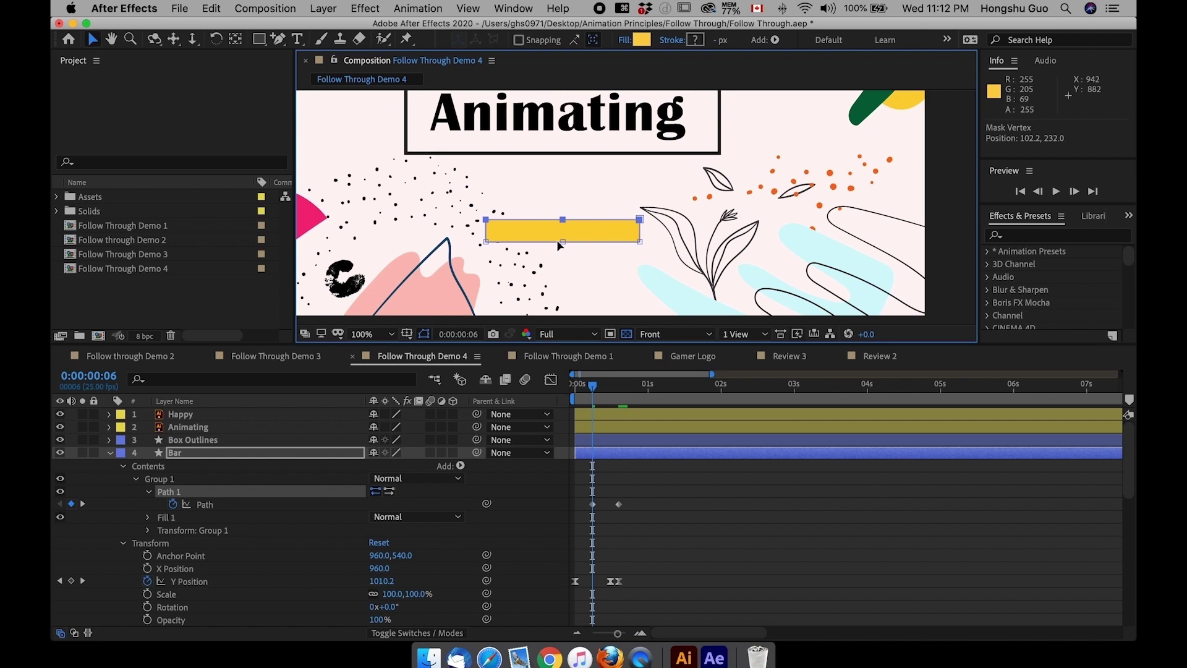
pyautogui.moveTo(582, 262); pyautogui.dragTo(564, 228)
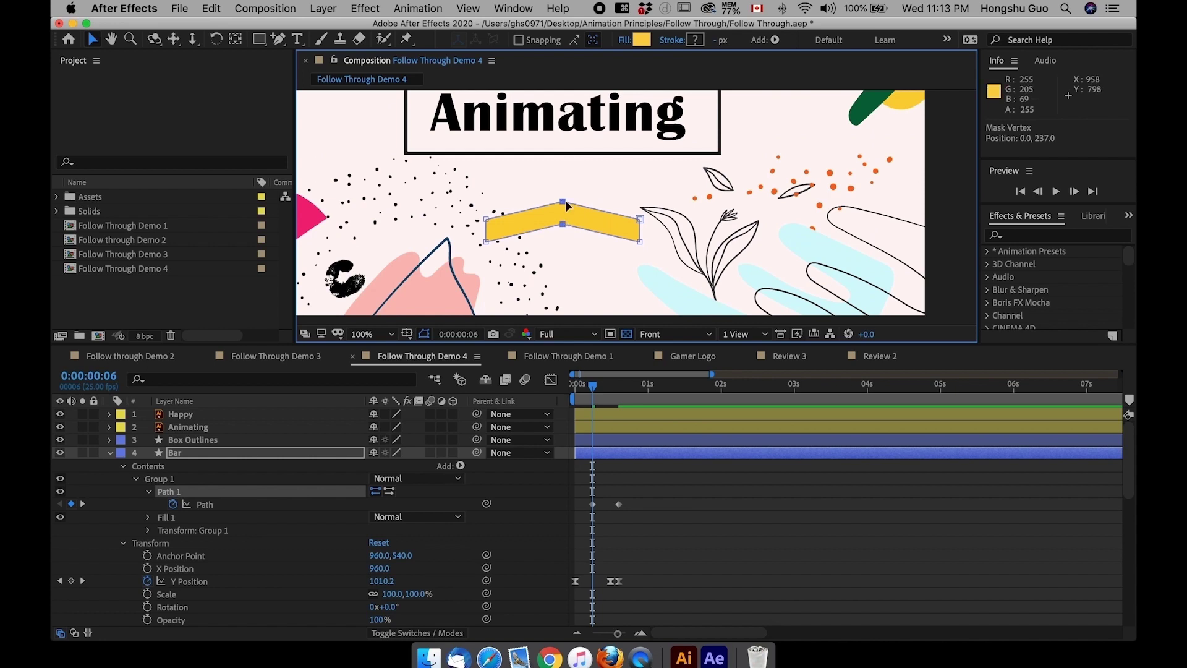
# Step: Convert the Bar path's two middle vertices to smooth curves so the chevron becomes an arch, and deselect the layer
pyautogui.moveTo(278, 39); pyautogui.dragTo(346, 96)
pyautogui.moveTo(562, 202); pyautogui.dragTo(604, 230)
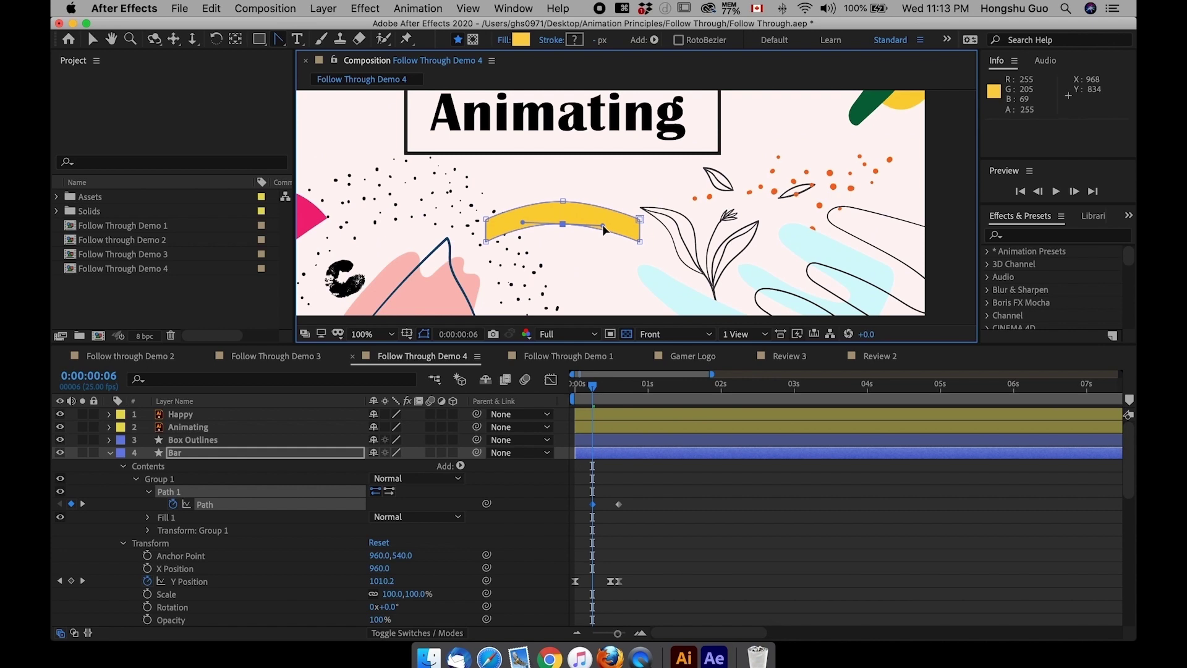
pyautogui.click(656, 486)
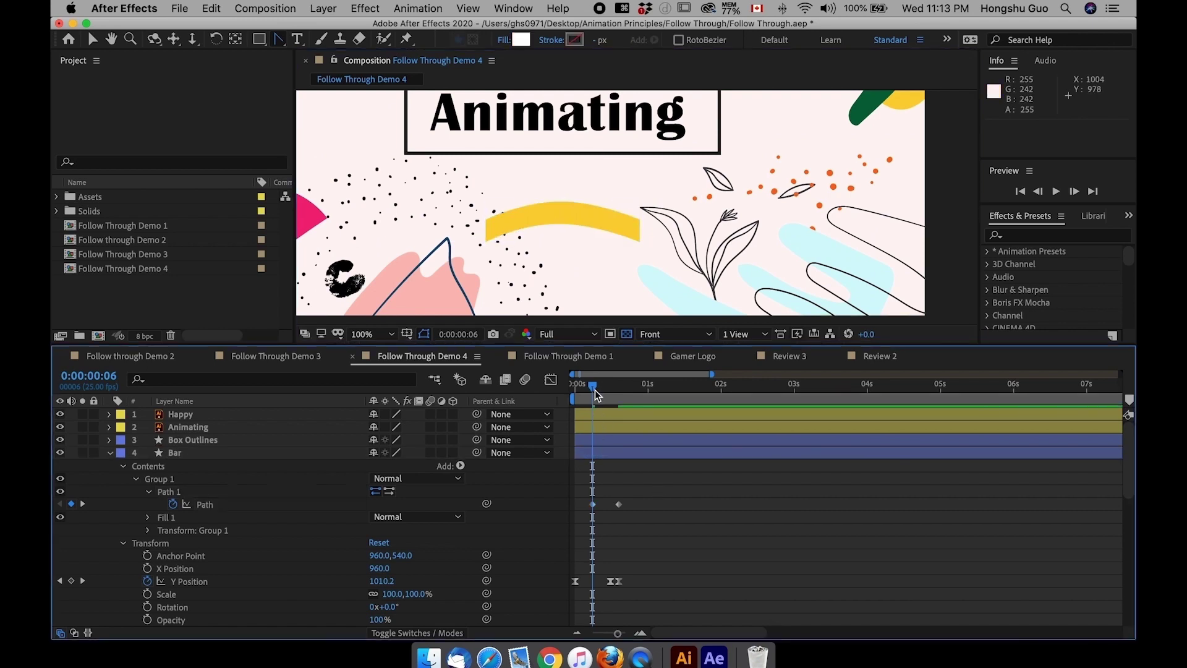
# Step: Try the arched Path keyframe at 0:00:00:00 to check the bend at 0:00:00:12, and return the keyframe to 0:00:00:06
pyautogui.press(',')
pyautogui.moveTo(594, 391); pyautogui.dragTo(574, 392)
pyautogui.moveTo(593, 506); pyautogui.dragTo(579, 507)
pyautogui.moveTo(576, 384); pyautogui.dragTo(611, 388)
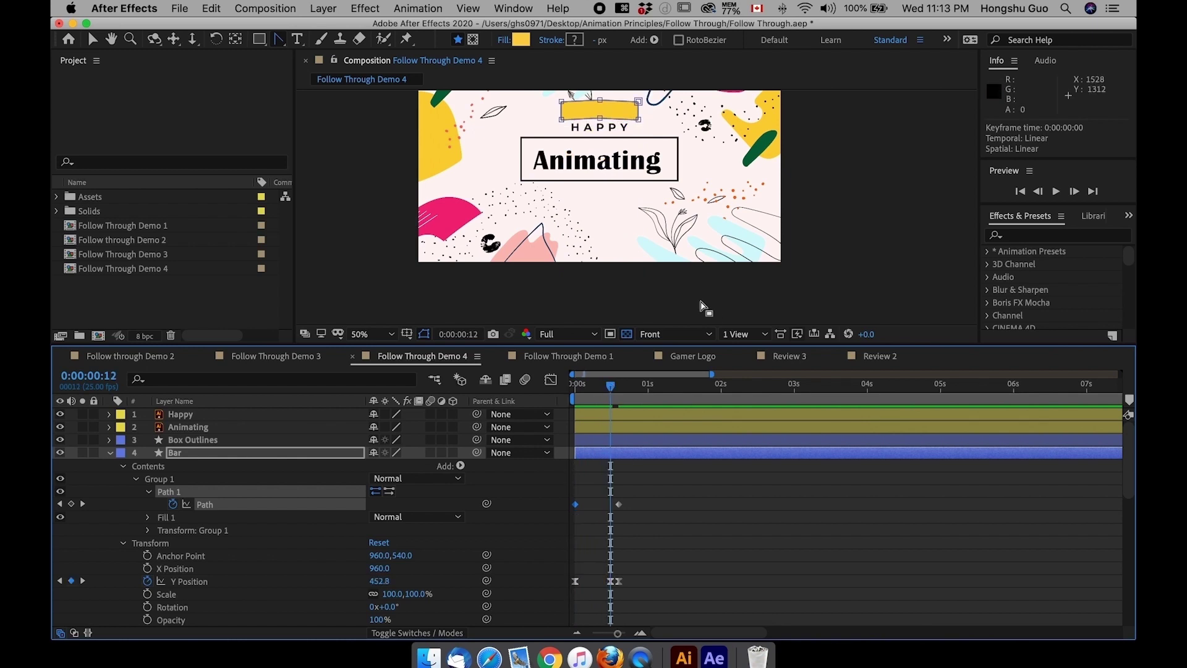
pyautogui.press('cmd+equal')
pyautogui.scroll(3, 573, 246)
pyautogui.moveTo(573, 242); pyautogui.dragTo(571, 243)
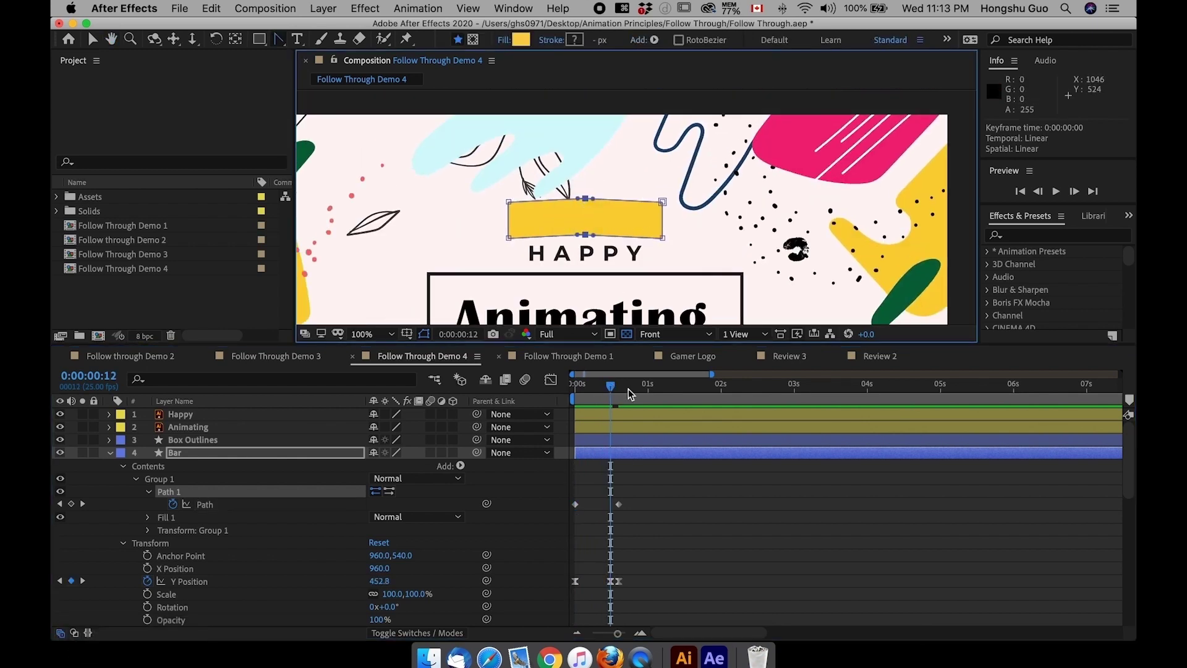
pyautogui.moveTo(577, 386); pyautogui.dragTo(573, 387)
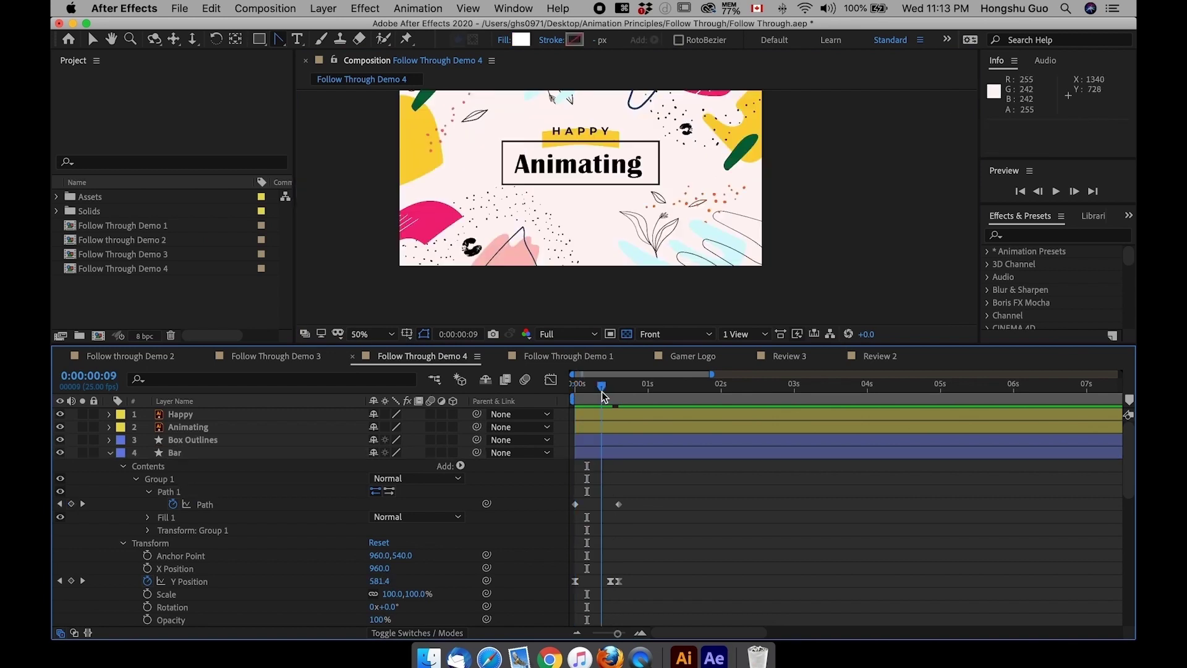
pyautogui.moveTo(603, 396); pyautogui.dragTo(599, 397)
pyautogui.moveTo(576, 504); pyautogui.dragTo(593, 504)
# Step: Add a Path keyframe at 0:00:00:12 with the bar bent the opposite way, its middle vertices lower than its corners
pyautogui.click(596, 387)
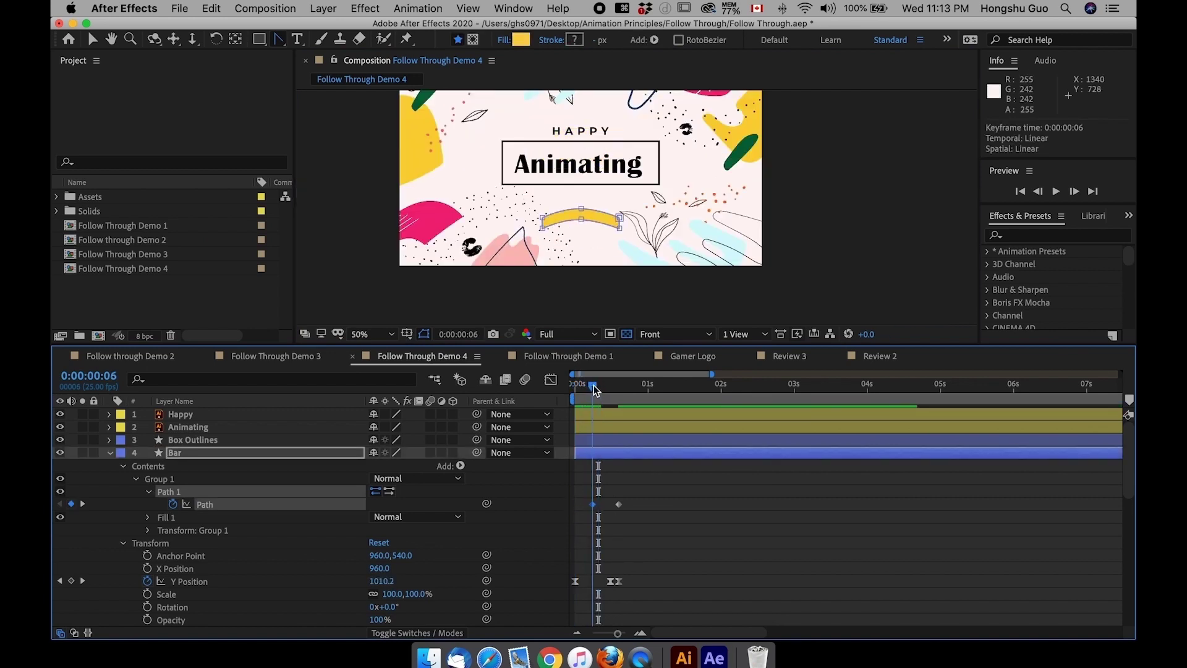
pyautogui.press('super+equal')
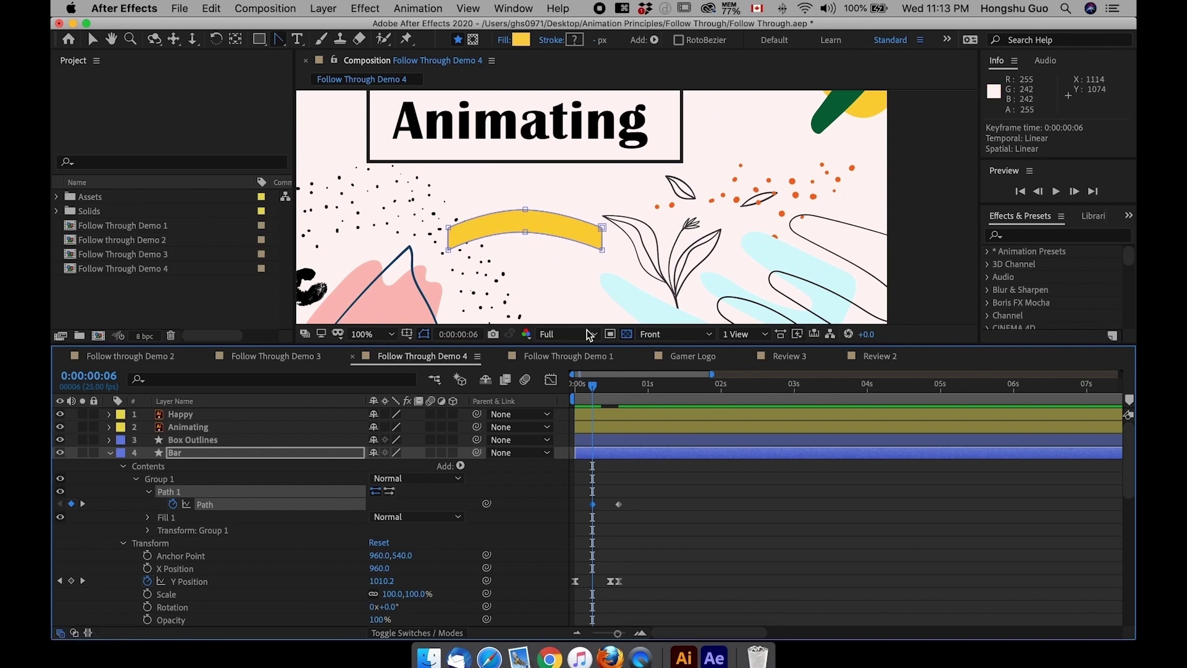
pyautogui.press('space')
pyautogui.moveTo(592, 243); pyautogui.dragTo(616, 311)
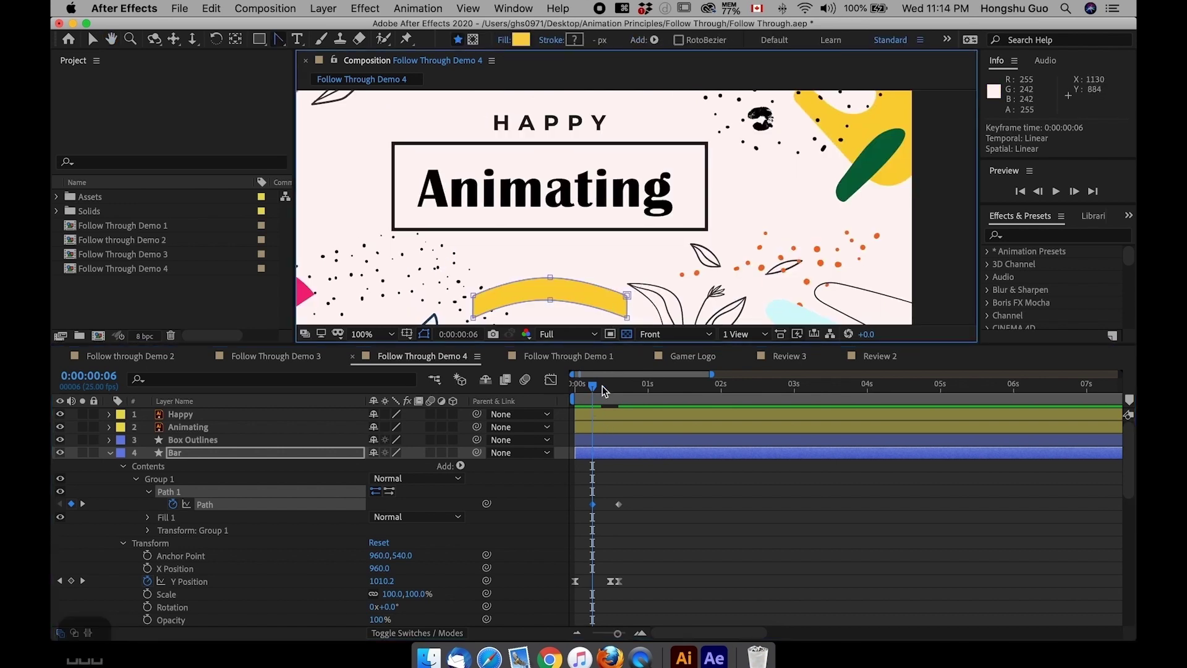
pyautogui.moveTo(593, 386); pyautogui.dragTo(614, 391)
pyautogui.press('space')
pyautogui.moveTo(540, 111); pyautogui.dragTo(576, 199)
pyautogui.press('super+z')
pyautogui.moveTo(575, 205); pyautogui.dragTo(542, 192)
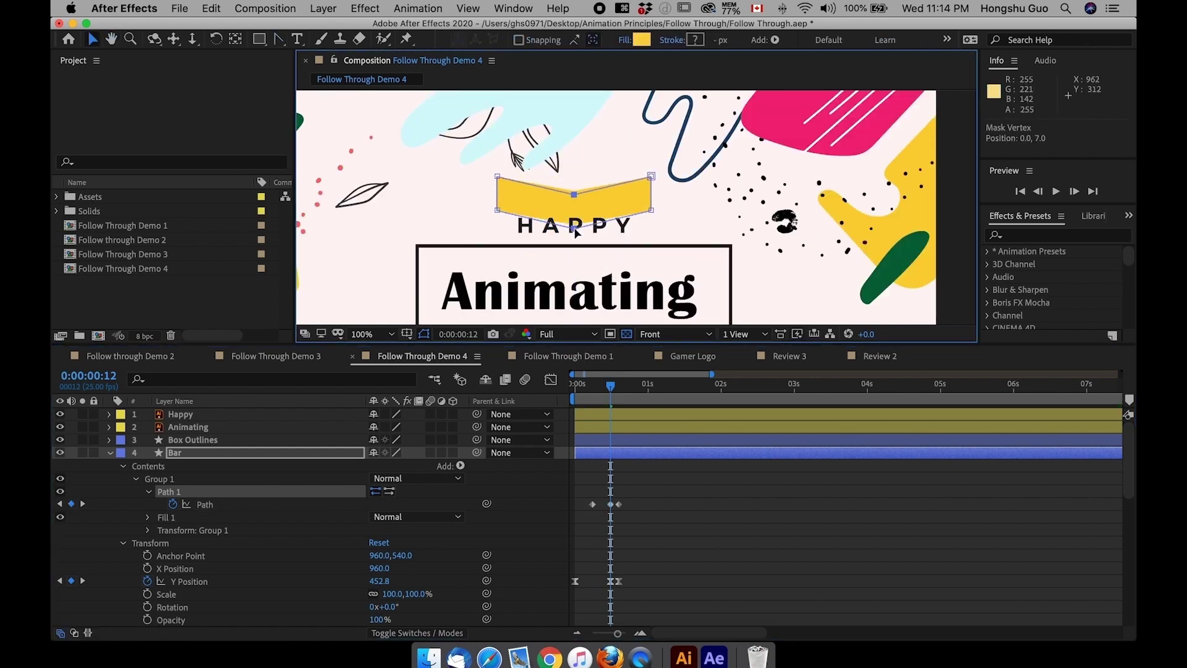
pyautogui.press('g')
pyautogui.moveTo(574, 192); pyautogui.dragTo(573, 201)
# Step: Add a Path keyframe at 0:00:00:14 with a slight upward arch by lowering the Bar path's corner vertices
pyautogui.moveTo(610, 386); pyautogui.dragTo(620, 388)
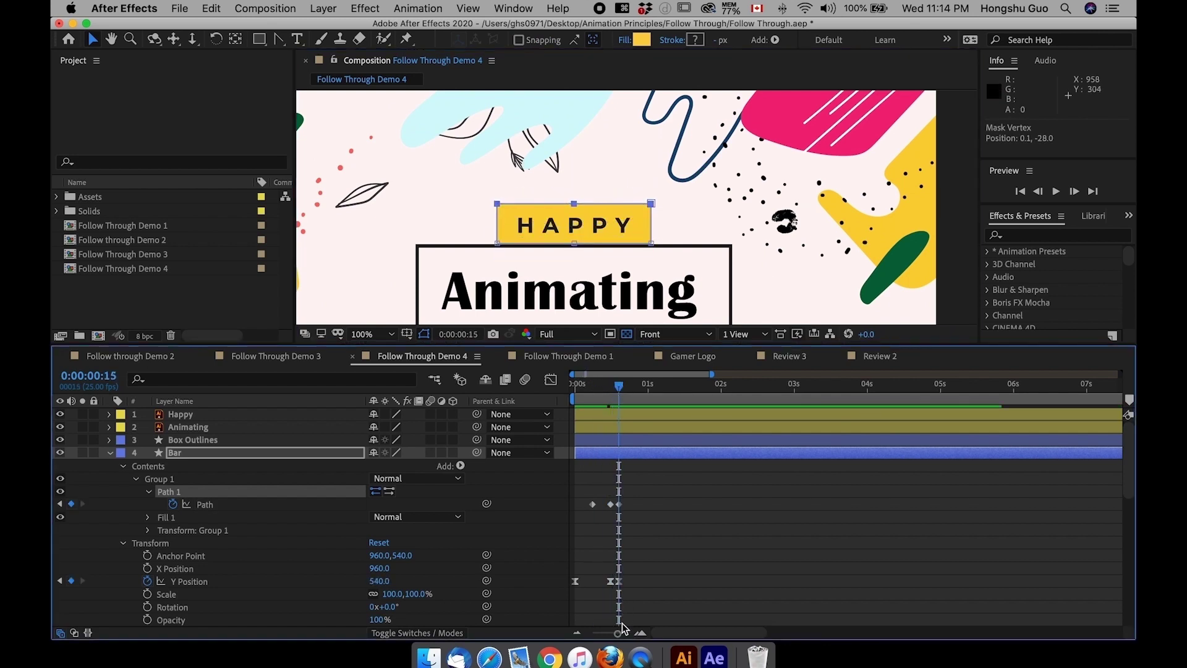
pyautogui.moveTo(617, 633); pyautogui.dragTo(626, 635)
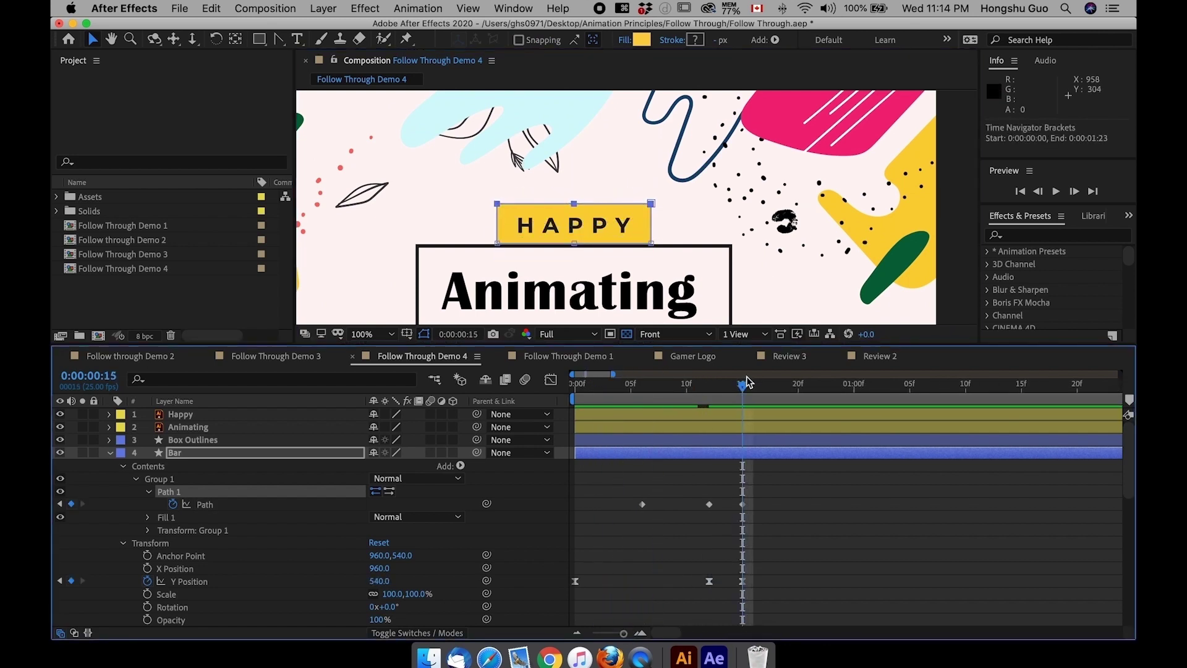
pyautogui.moveTo(730, 386); pyautogui.dragTo(726, 384)
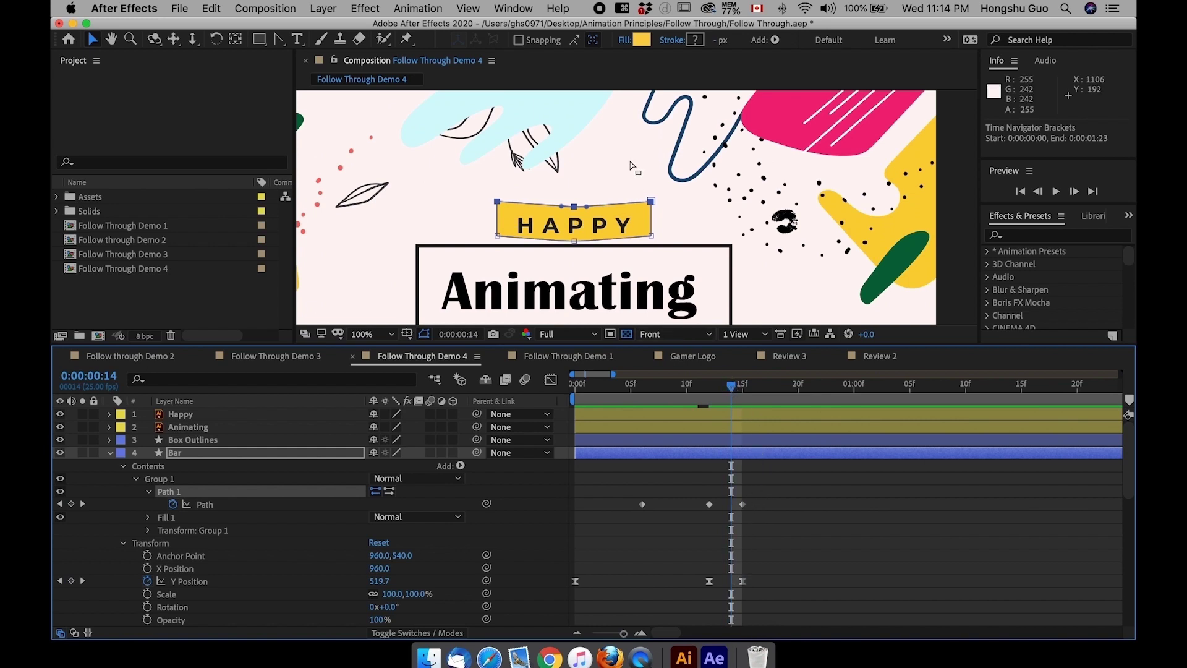
pyautogui.moveTo(671, 185); pyautogui.dragTo(633, 259)
pyautogui.moveTo(506, 187); pyautogui.dragTo(497, 250)
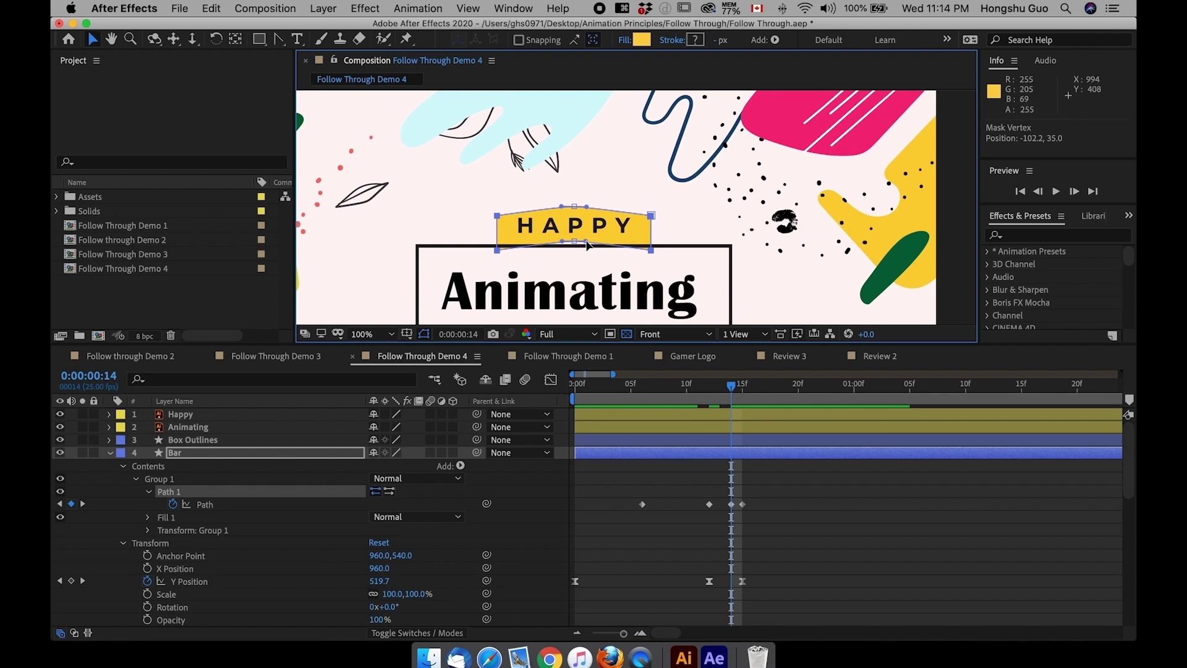
pyautogui.press('super+z')
pyautogui.press('super+z')
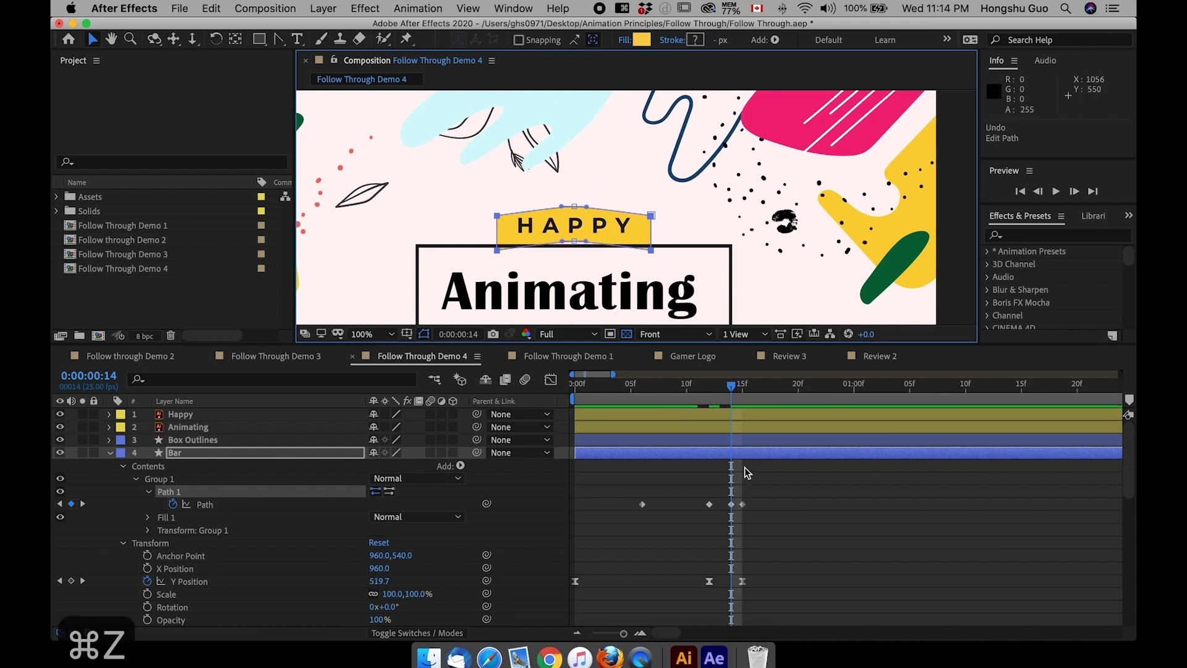
pyautogui.click(752, 479)
pyautogui.click(744, 386)
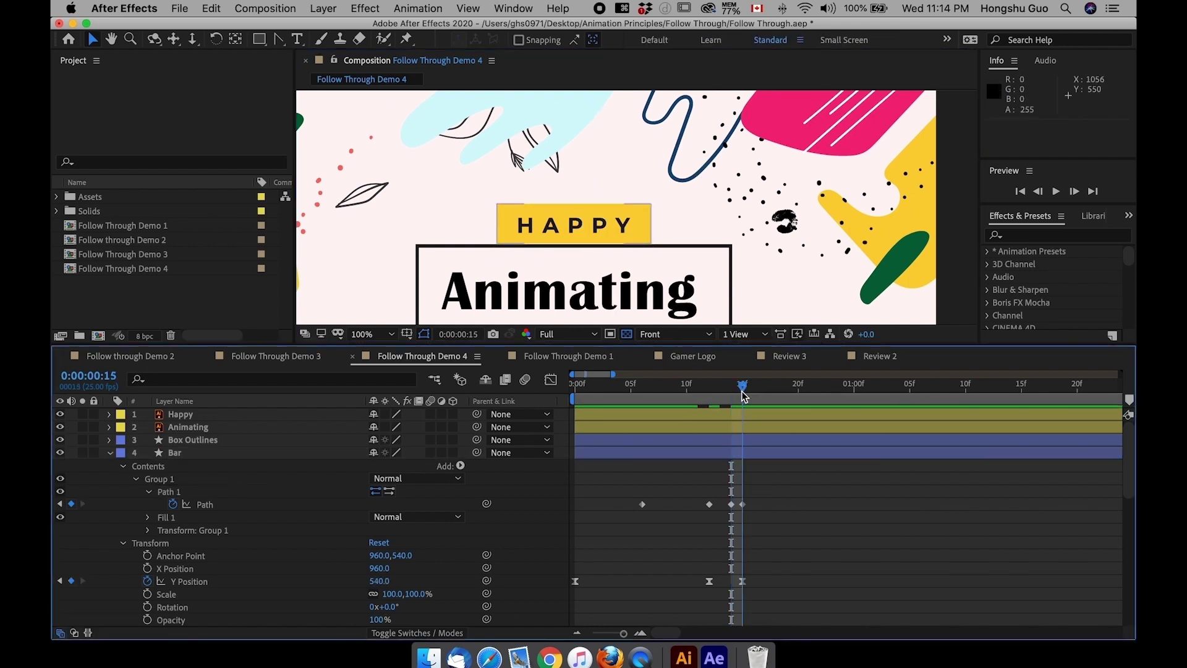
# Step: Apply Easy Ease to all of Bar's Path keyframes and show their speed graph fitted to view in the Graph Editor
pyautogui.moveTo(759, 497); pyautogui.dragTo(628, 518)
pyautogui.rightClick(643, 505)
pyautogui.moveTo(710, 625)
pyautogui.click(865, 541)
pyautogui.click(548, 382)
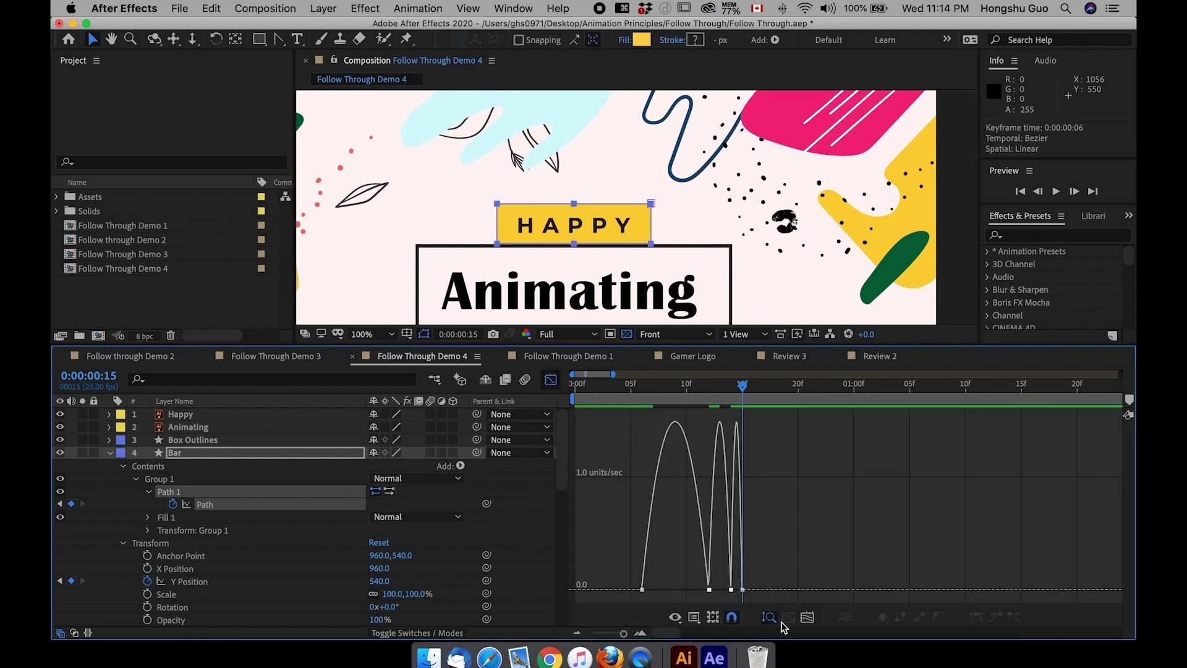
pyautogui.click(808, 617)
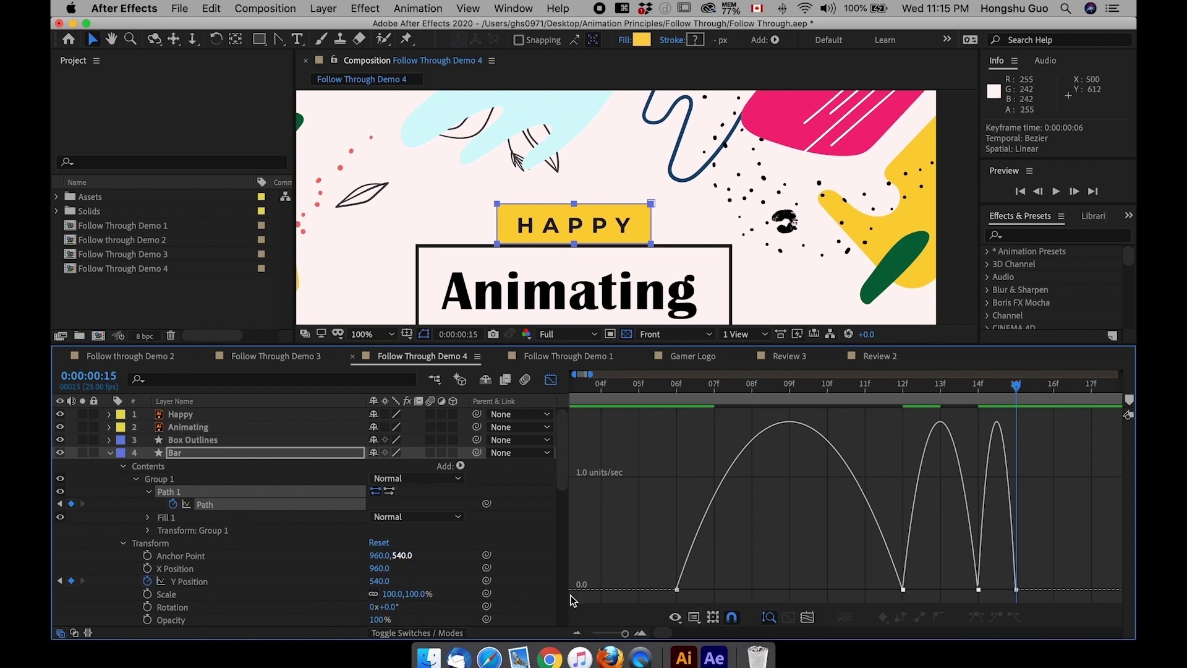
# Step: Try to display Bar's Path keyframes as a value graph in the Graph Editor
pyautogui.click(713, 617)
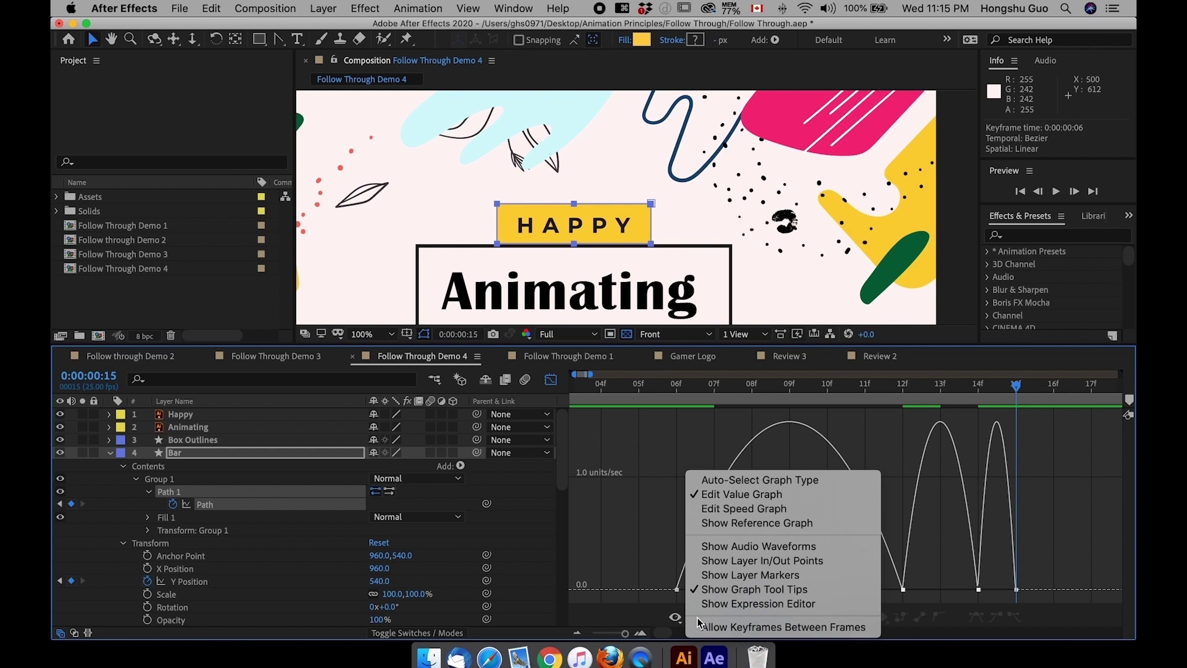
pyautogui.click(723, 498)
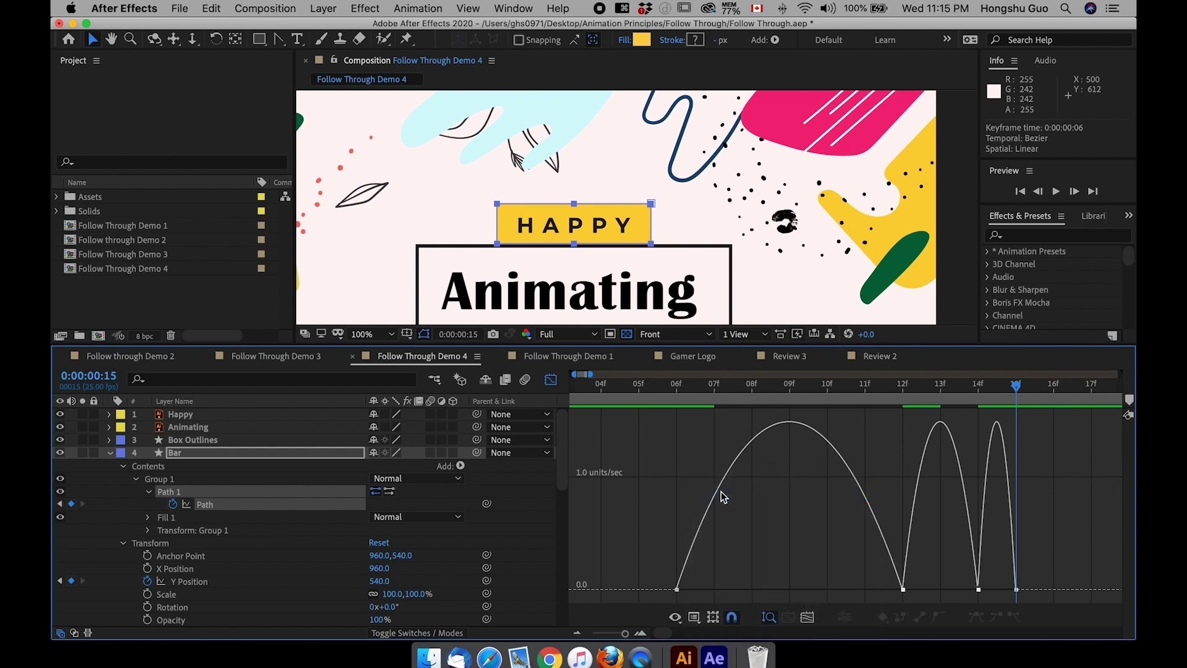
pyautogui.click(676, 617)
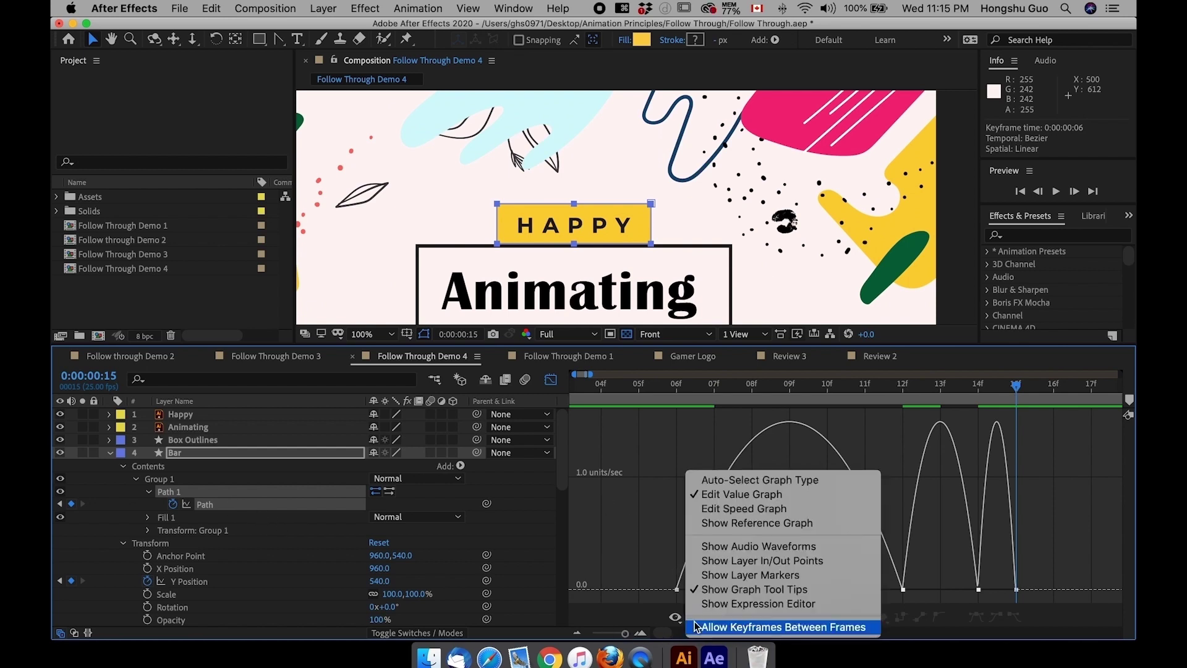
pyautogui.click(717, 499)
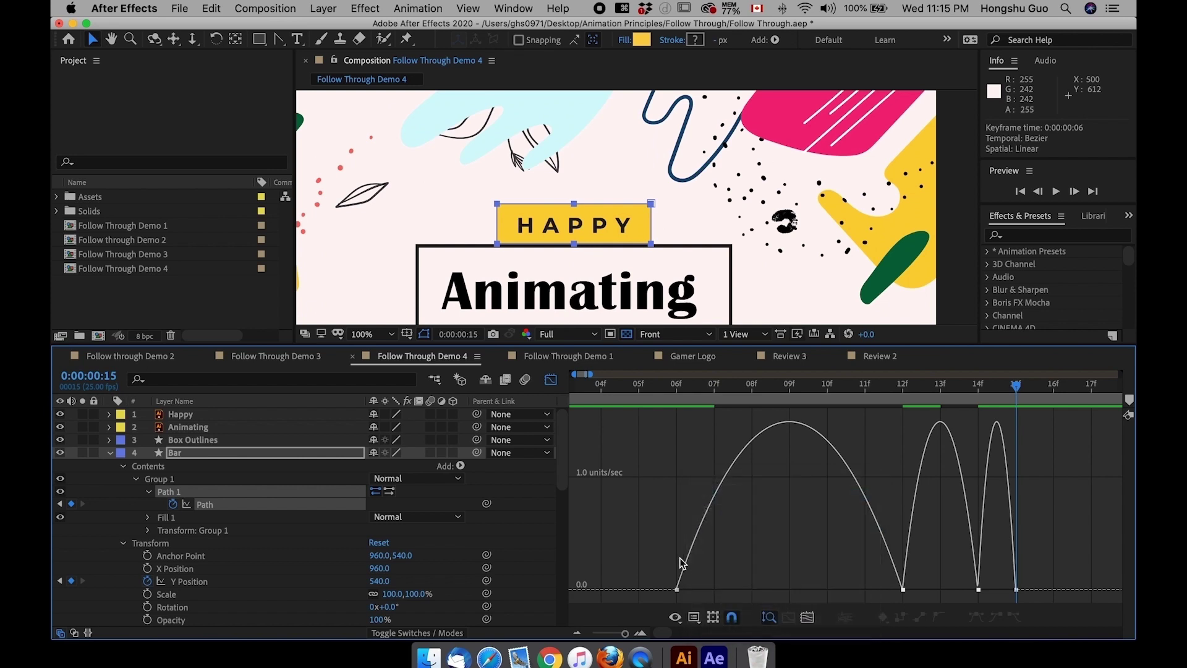
pyautogui.click(694, 617)
pyautogui.click(717, 503)
# Step: Lengthen the easing handles on Bar's Path speed curve between the 0:00:00:06 and 0:00:00:12 keyframes
pyautogui.moveTo(721, 577); pyautogui.dragTo(758, 590)
pyautogui.hscroll(3, 803, 551)
pyautogui.click(828, 592)
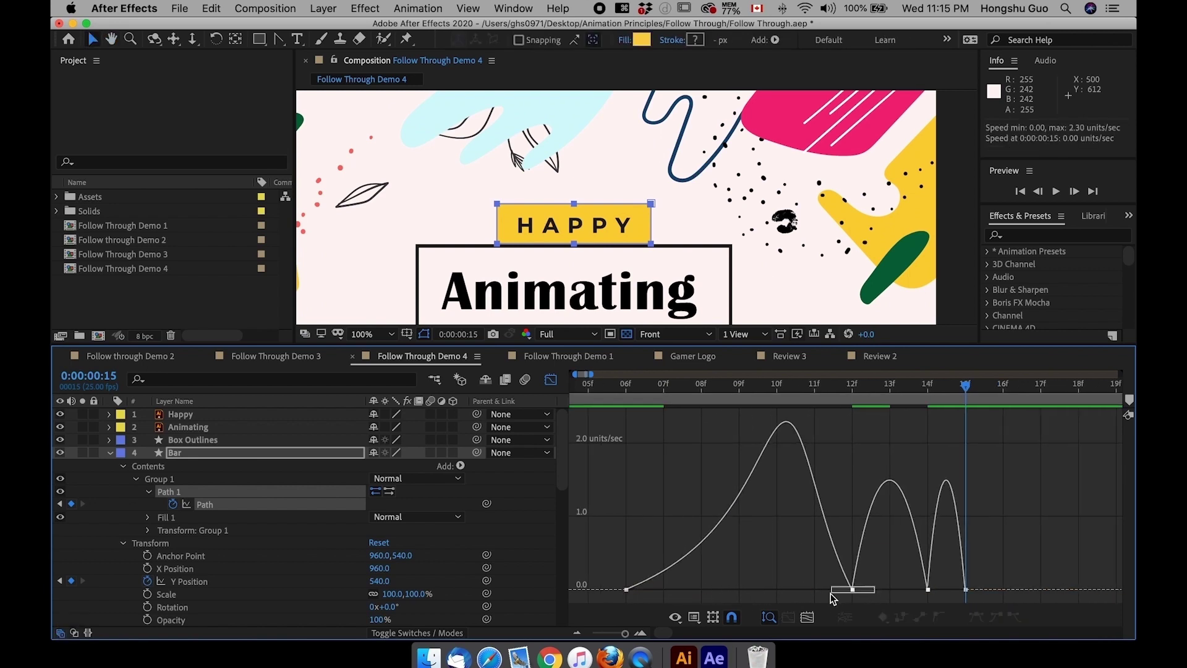
pyautogui.moveTo(830, 593); pyautogui.dragTo(762, 590)
# Step: Adjust the easing handles of the Path speed curve between 0:00:00:12 and 0:00:00:15, and close the Graph Editor
pyautogui.moveTo(884, 583); pyautogui.dragTo(922, 585)
pyautogui.moveTo(915, 589); pyautogui.dragTo(942, 590)
pyautogui.moveTo(959, 590); pyautogui.dragTo(953, 590)
pyautogui.click(928, 590)
pyautogui.moveTo(905, 590); pyautogui.dragTo(901, 591)
pyautogui.moveTo(624, 634); pyautogui.dragTo(624, 634)
pyautogui.click(546, 380)
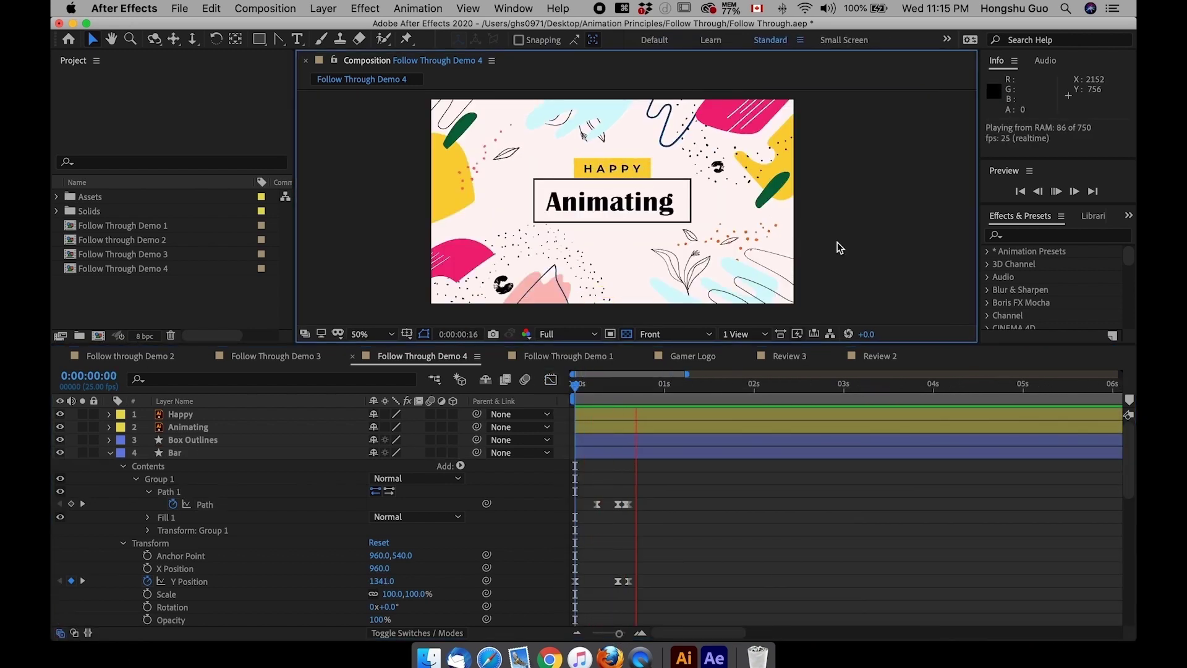
# Step: Preview the title animation several times from 0:00:00:00 and examine Bar's bend at 0:00:00:12
pyautogui.moveTo(581, 388)
pyautogui.mouseDown()
pyautogui.moveTo(620, 388)
pyautogui.moveTo(575, 391)
pyautogui.mouseUp()
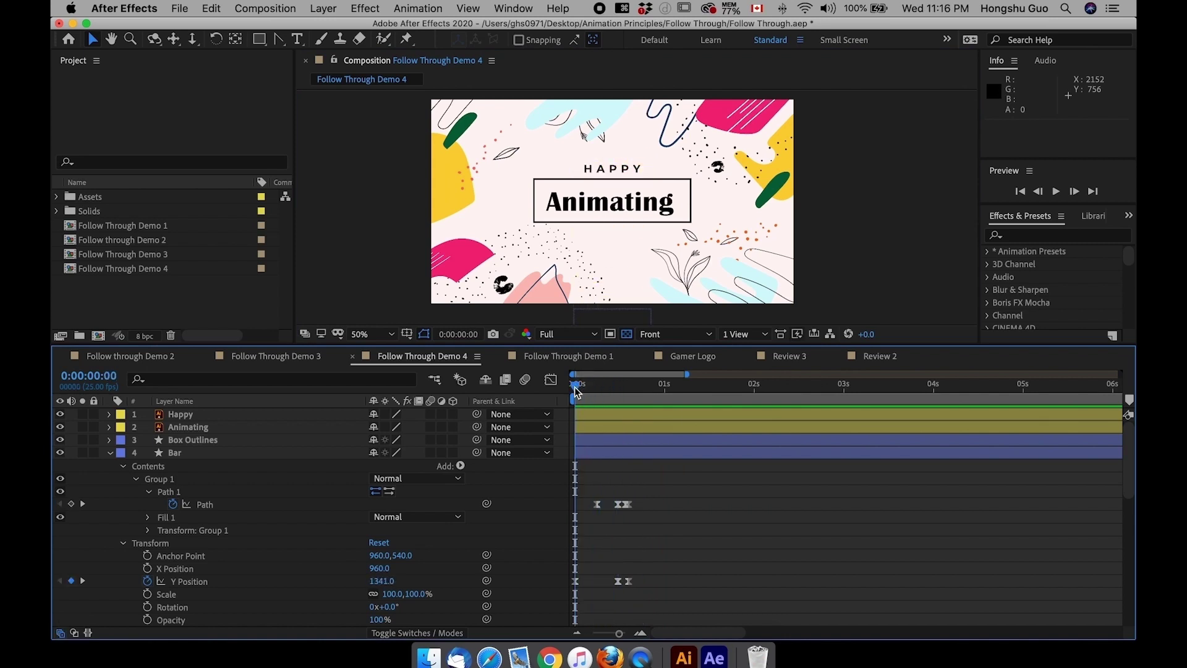
pyautogui.press('space')
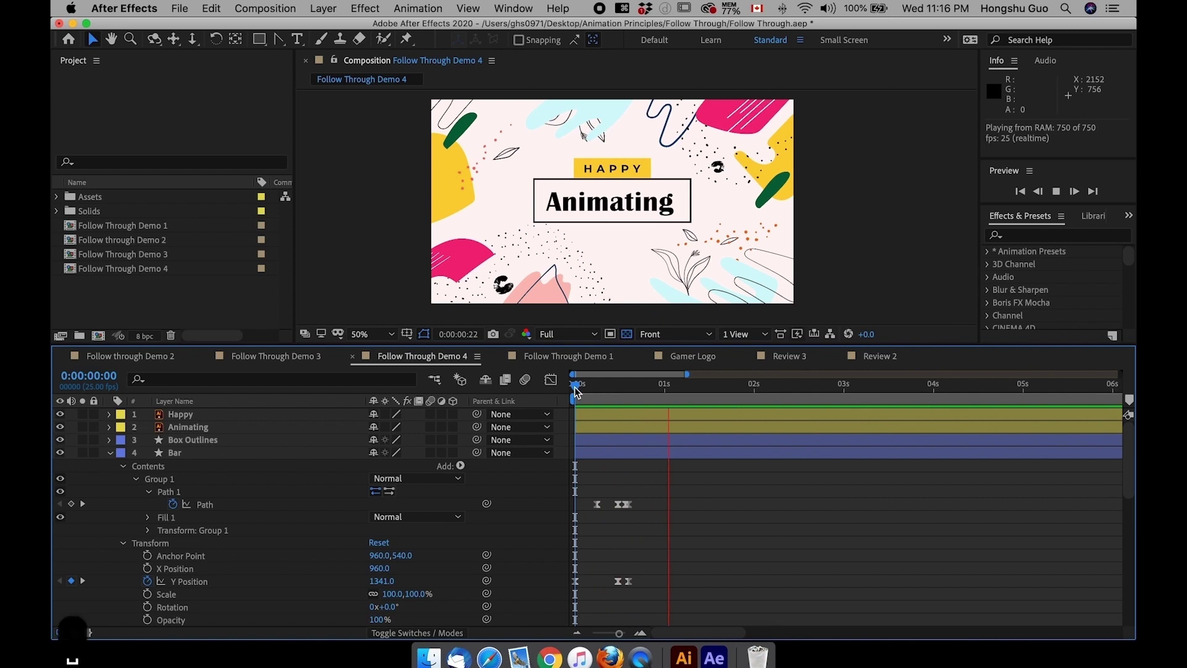
pyautogui.press('space')
pyautogui.moveTo(583, 389); pyautogui.dragTo(572, 389)
pyautogui.press('space')
pyautogui.press('space')
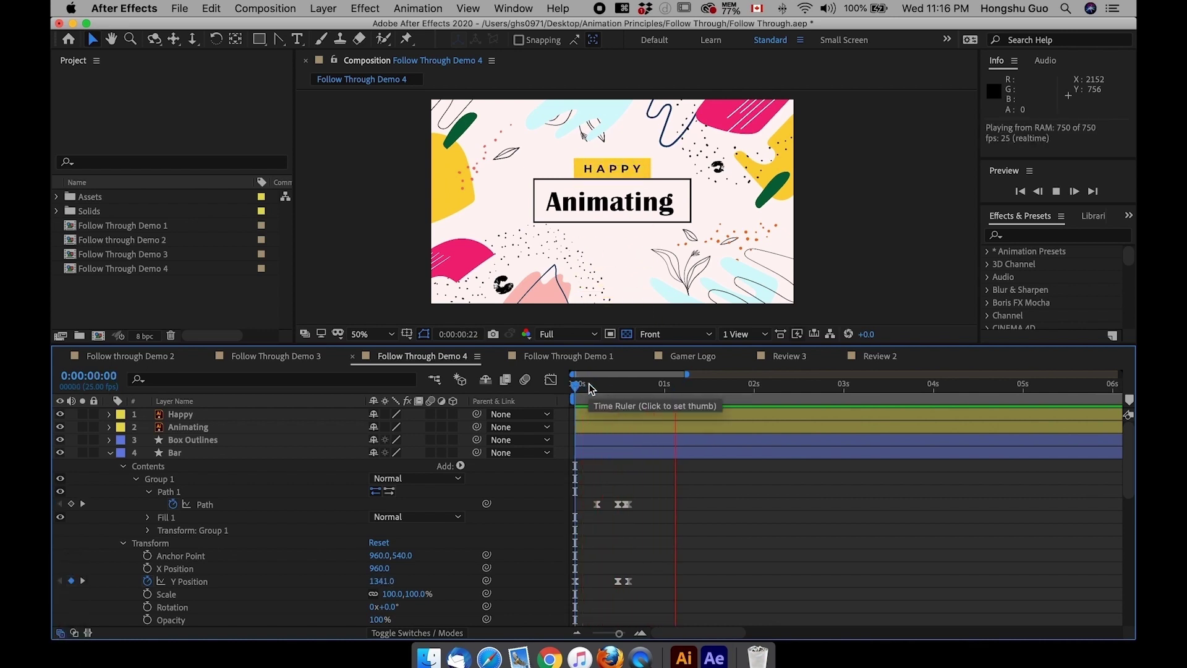
pyautogui.click(573, 384)
pyautogui.press('space')
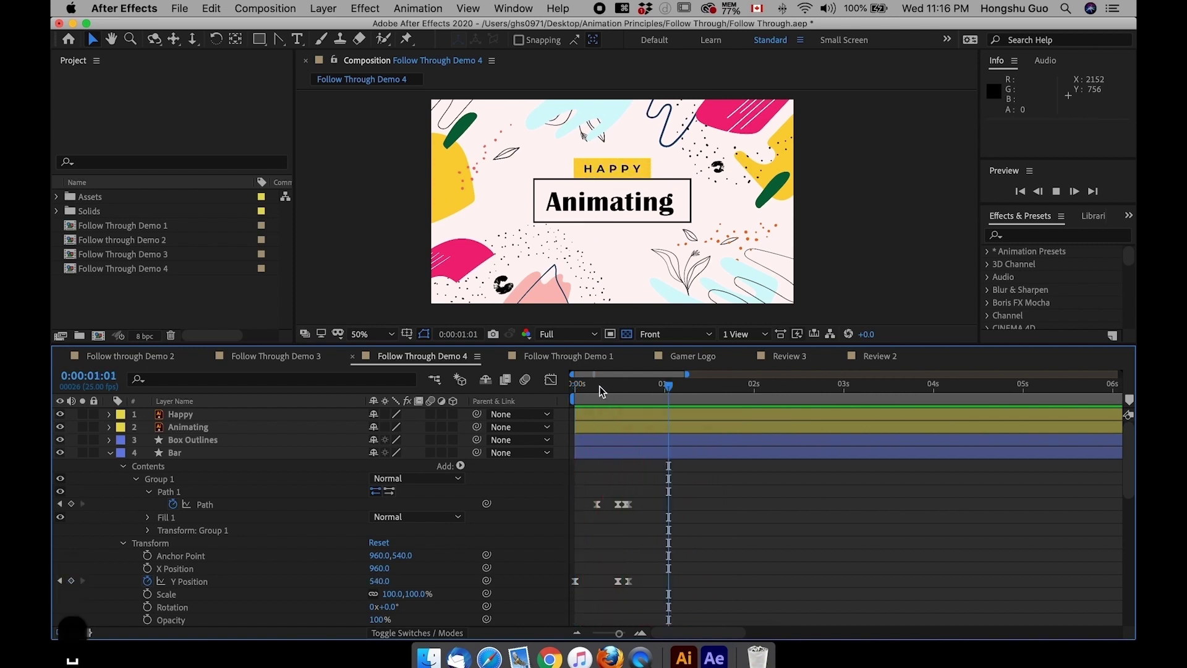
pyautogui.press('space')
pyautogui.moveTo(617, 633); pyautogui.dragTo(624, 634)
pyautogui.click(709, 384)
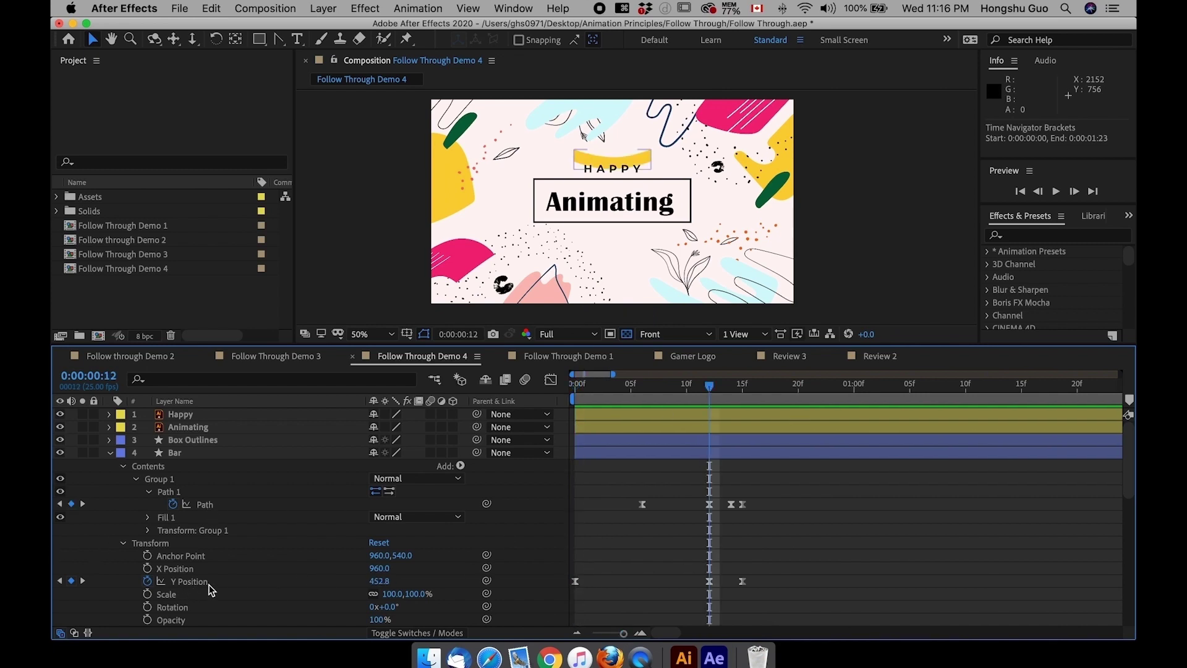
# Step: Shift all of Bar's Path keyframes three frames later, running from 0:00:00:09 to 0:00:00:18
pyautogui.moveTo(623, 633); pyautogui.dragTo(617, 634)
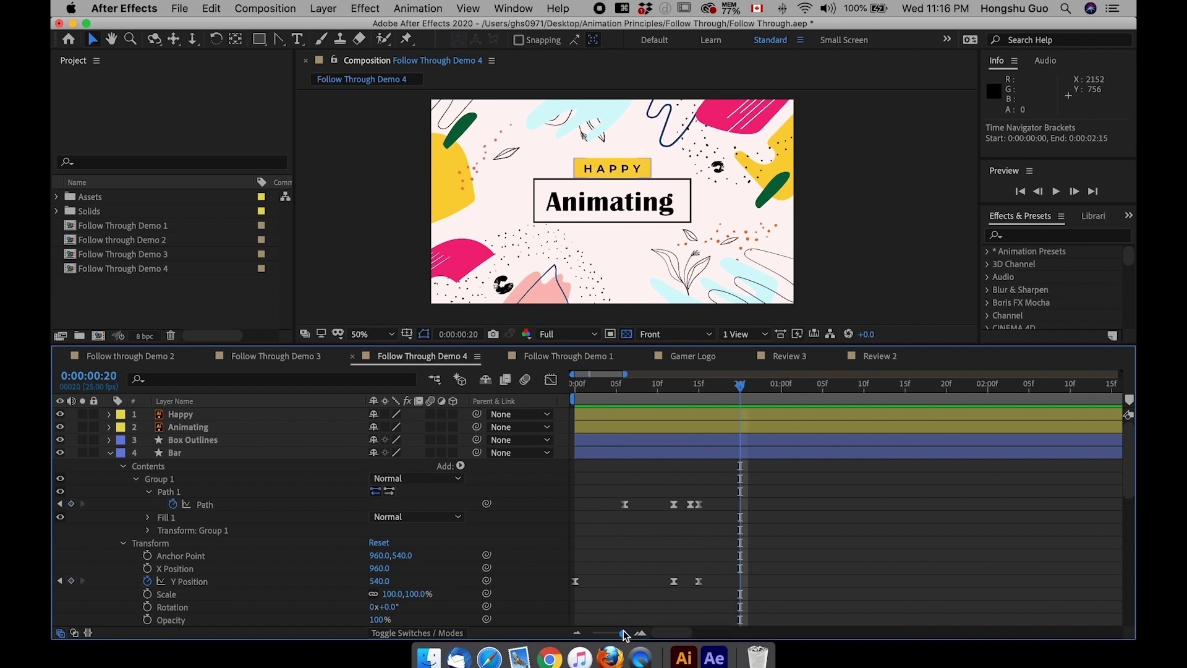
pyautogui.moveTo(624, 631); pyautogui.dragTo(626, 631)
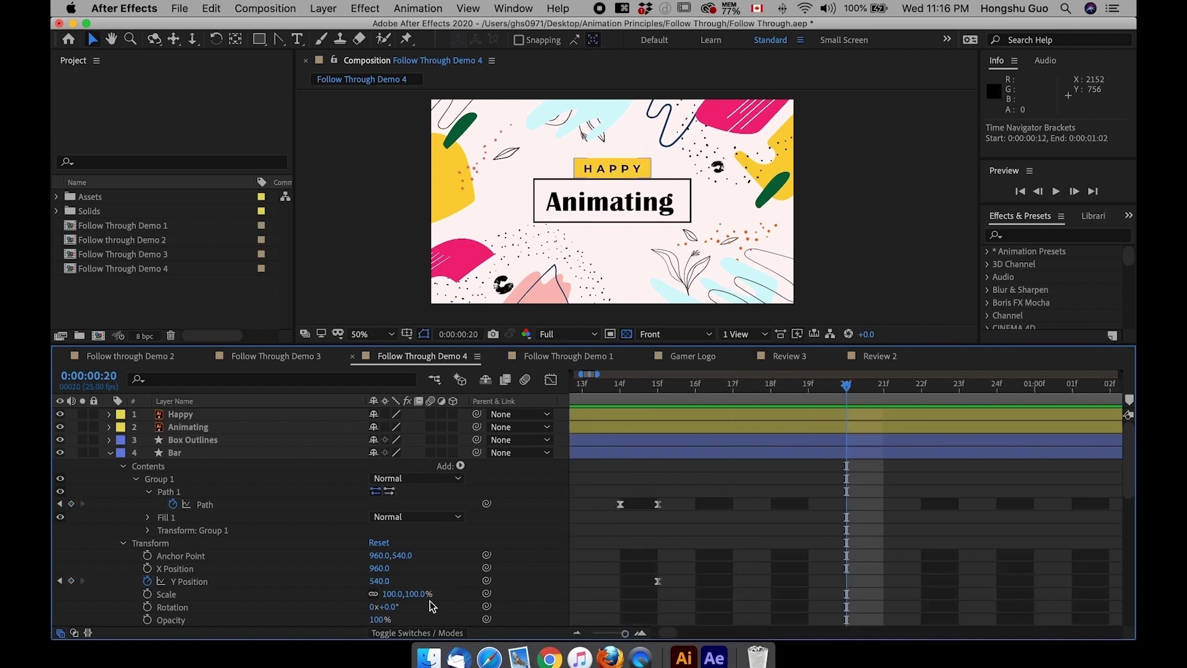
pyautogui.click(200, 506)
pyautogui.moveTo(785, 496); pyautogui.dragTo(921, 480)
pyautogui.press('-')
pyautogui.press('-')
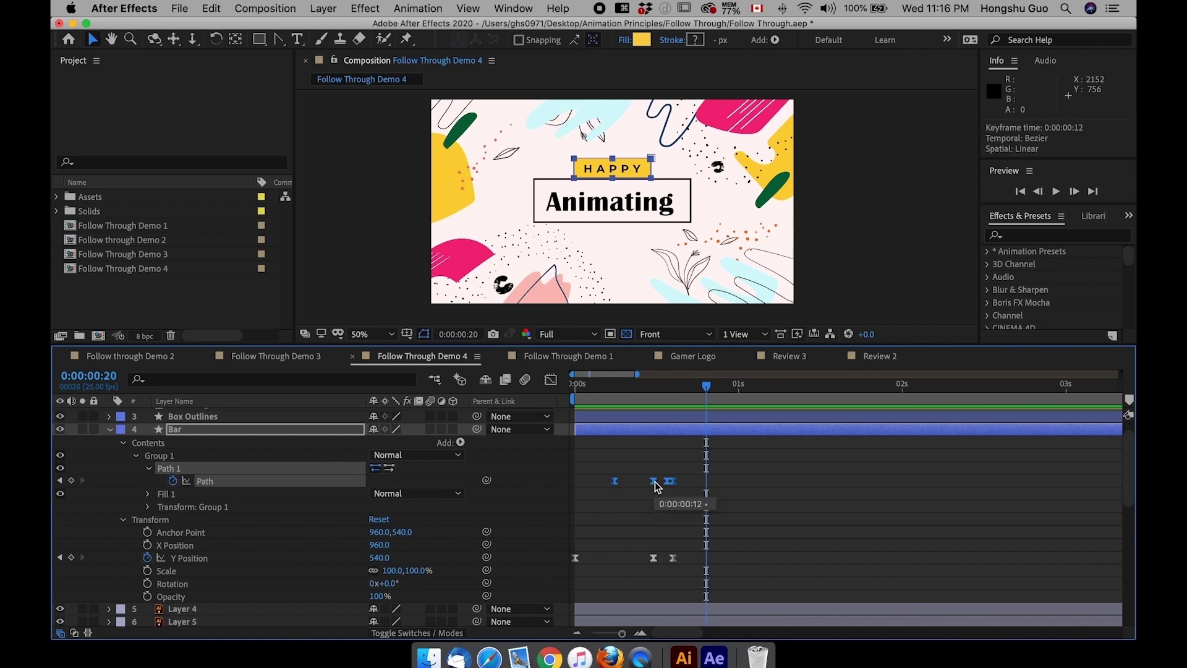
pyautogui.moveTo(654, 481); pyautogui.dragTo(672, 486)
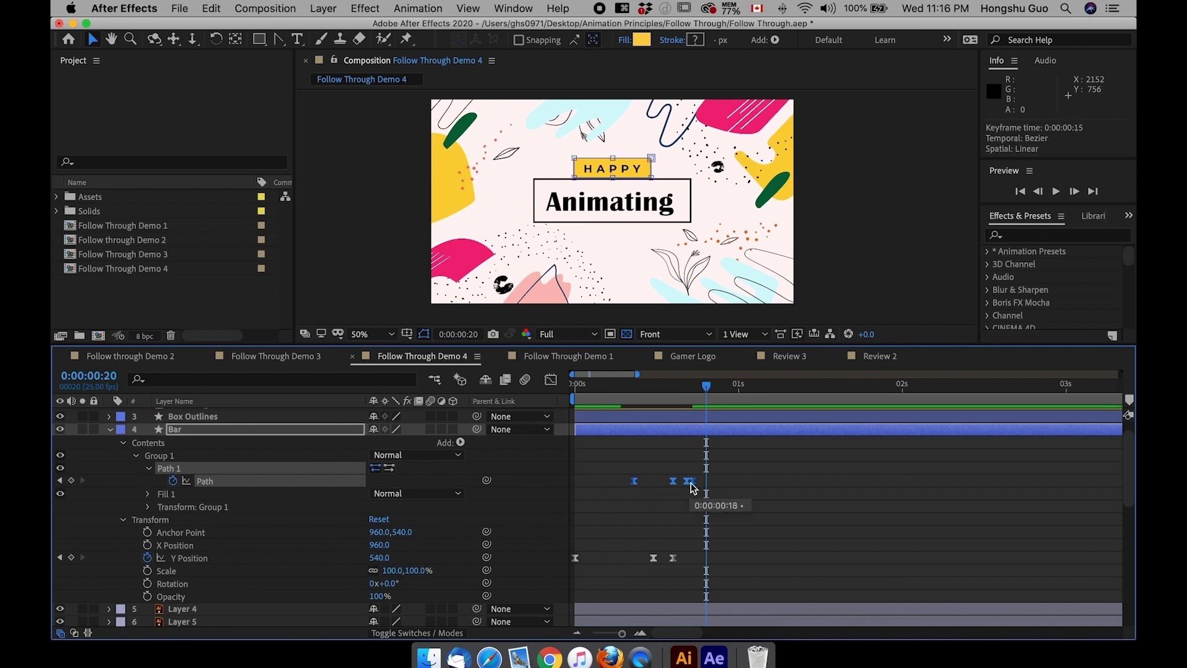
pyautogui.moveTo(622, 634); pyautogui.dragTo(624, 633)
pyautogui.click(809, 561)
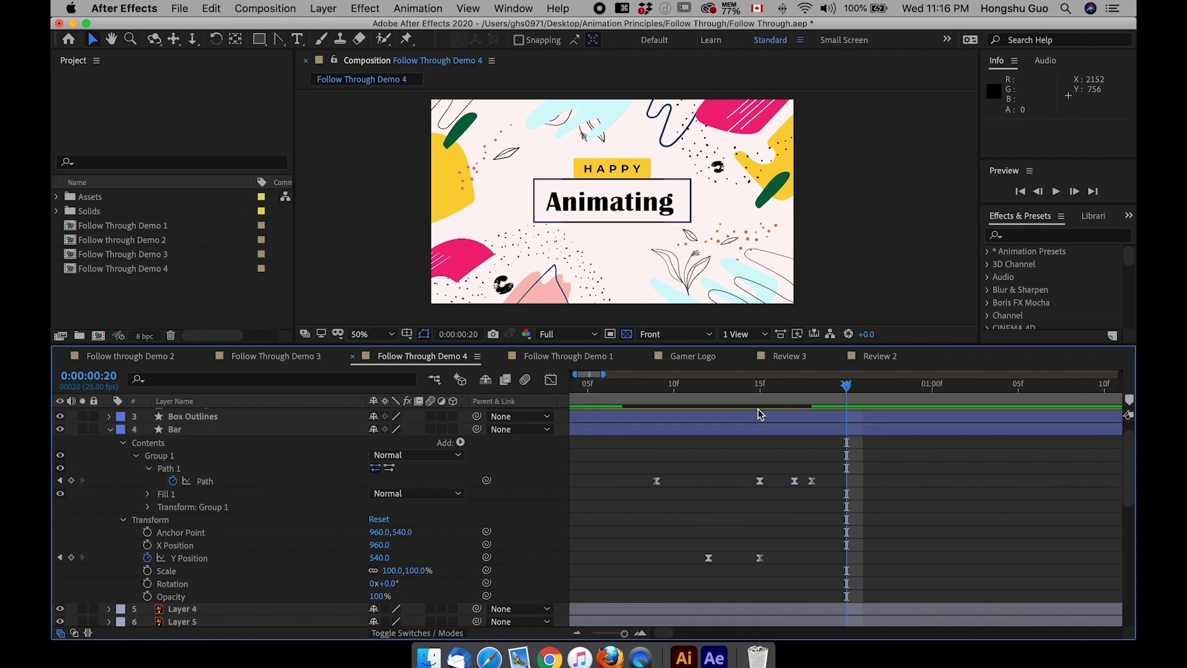
# Step: Check Bar's delayed bend at 0:00:00:15 and preview the animation from 0:00:00:00
pyautogui.moveTo(726, 388); pyautogui.dragTo(756, 388)
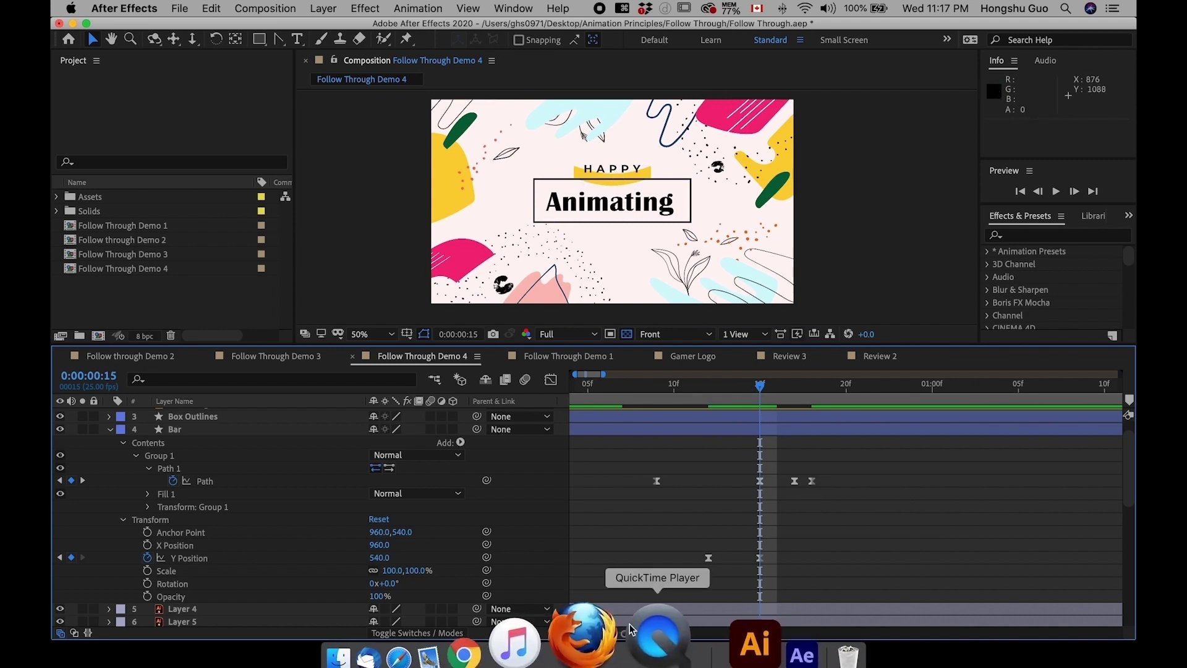
pyautogui.moveTo(624, 633); pyautogui.dragTo(623, 634)
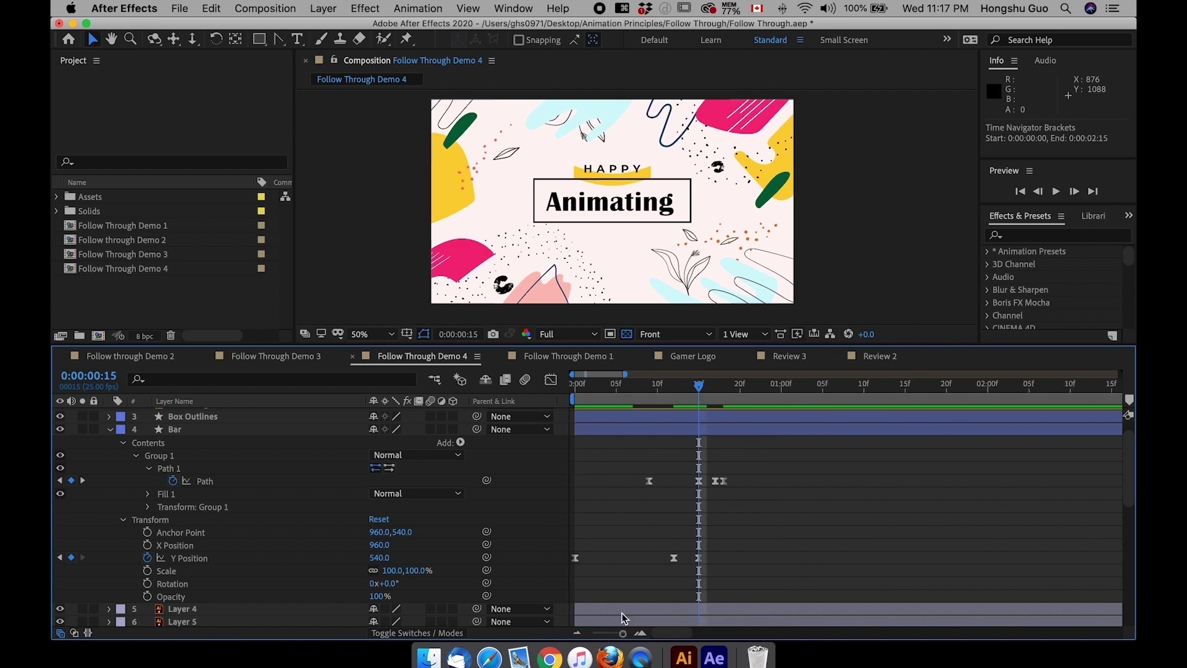
pyautogui.click(576, 389)
pyautogui.press('space')
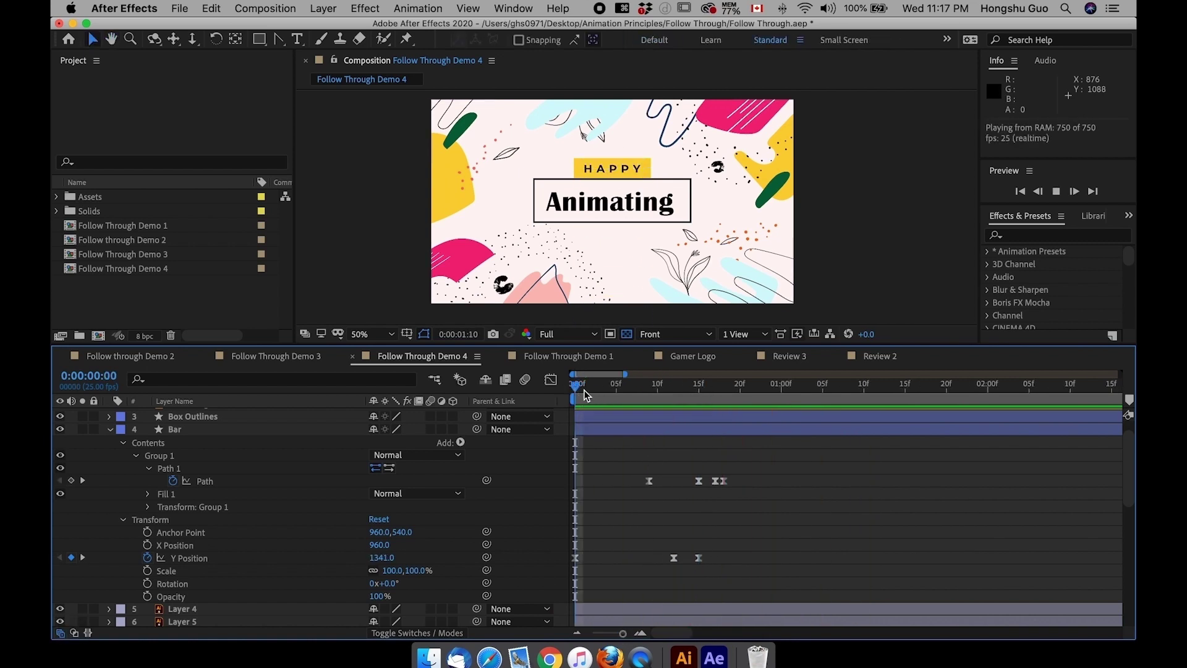